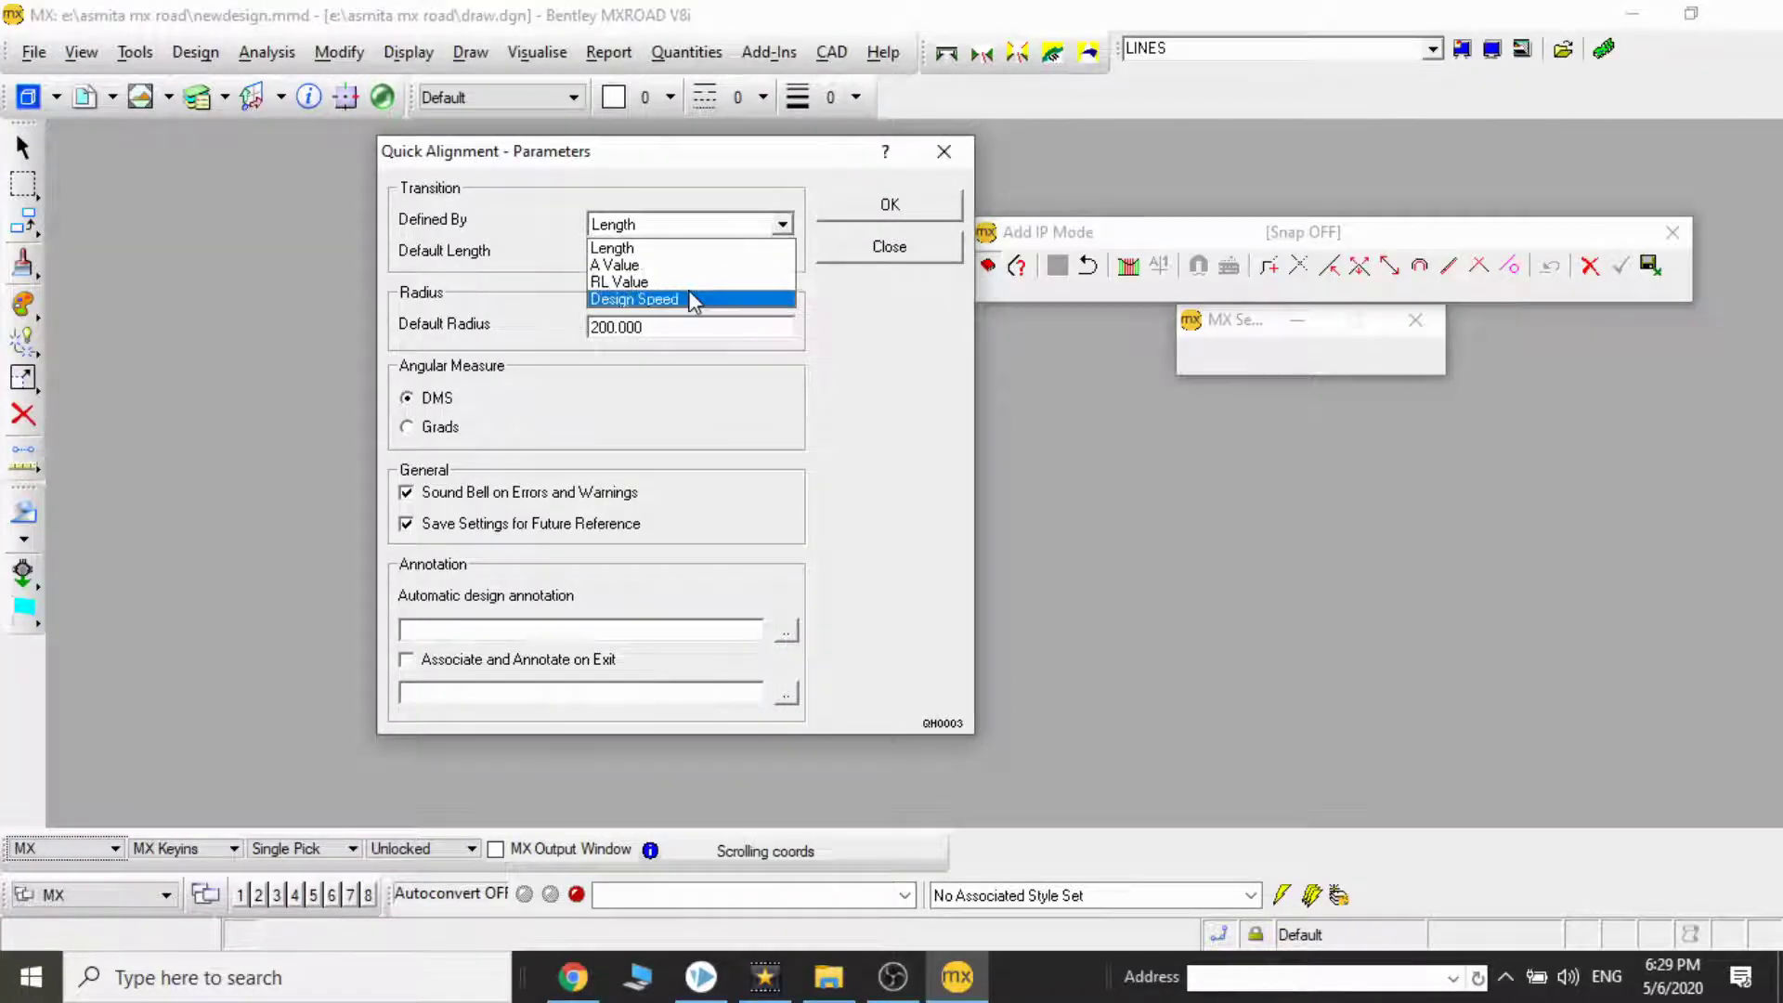
Step: Define the quick alignment's transition by Design Speed
{"action": "left_click", "coordinate": [693, 299]}
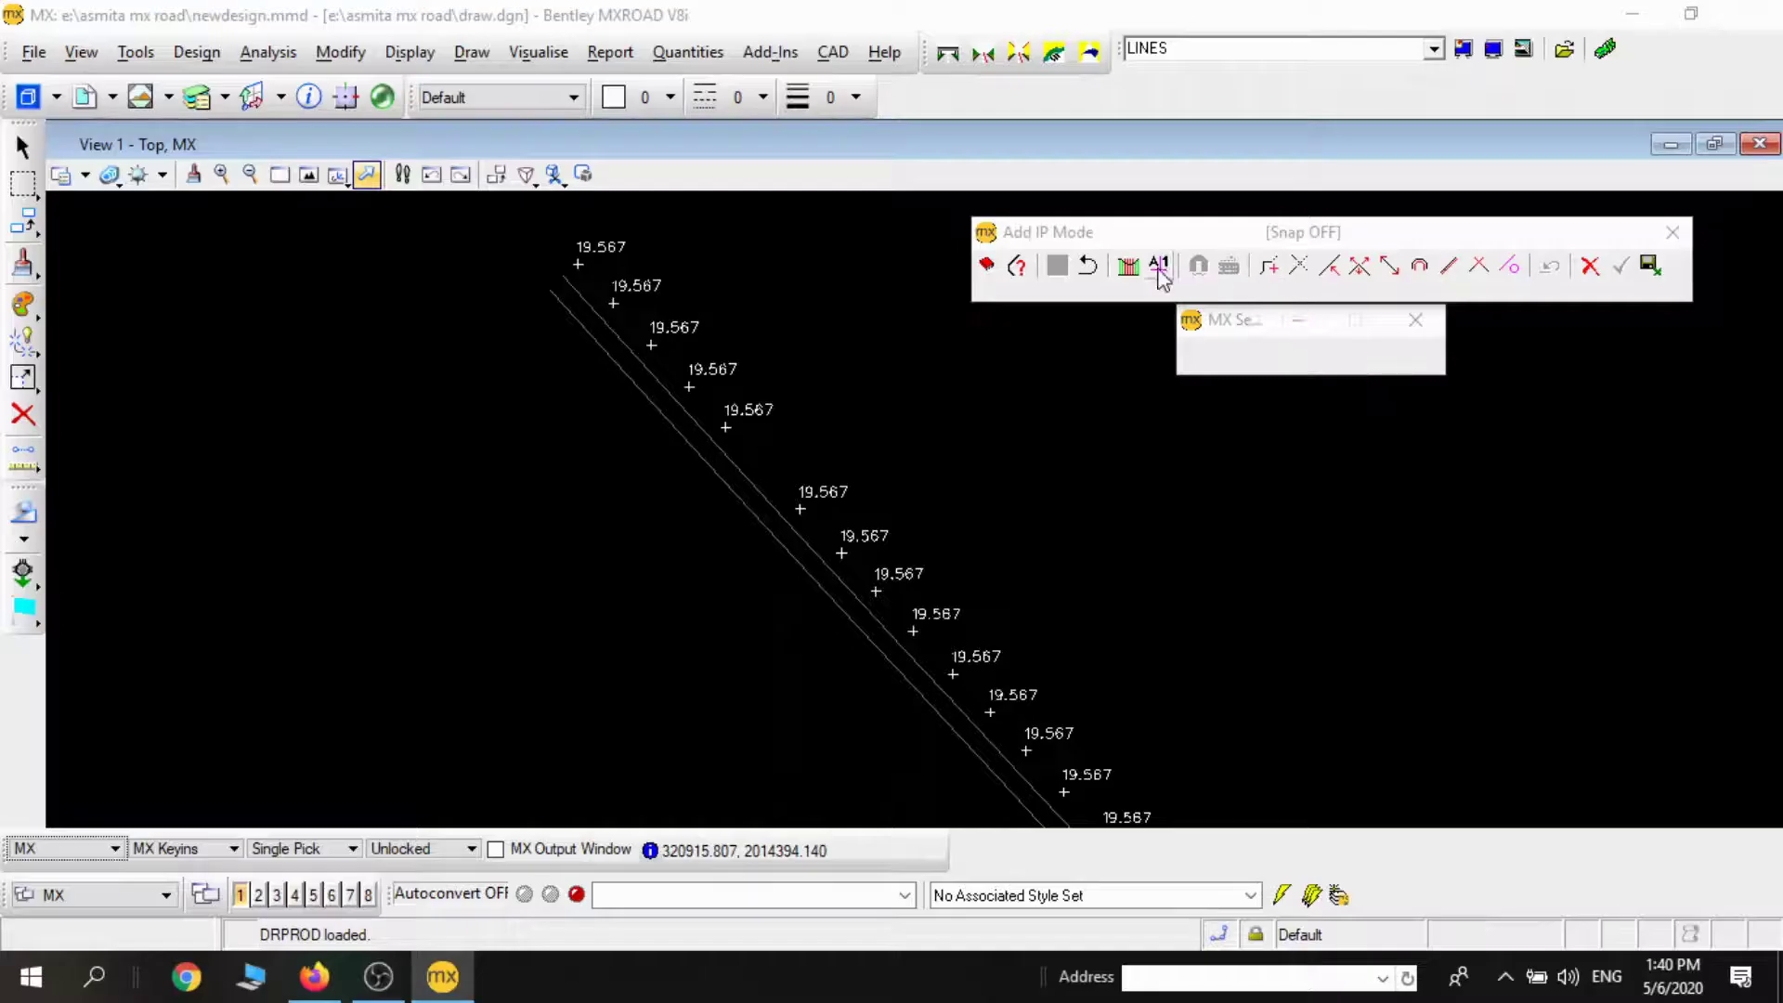
Step: Place the alignment's first IP at the northwest end of the existing road and turn snapping on
{"action": "left_click", "coordinate": [1269, 267]}
{"action": "left_click", "coordinate": [558, 275]}
{"action": "middle_click_drag", "start_coordinate": [929, 668], "coordinate": [684, 521]}
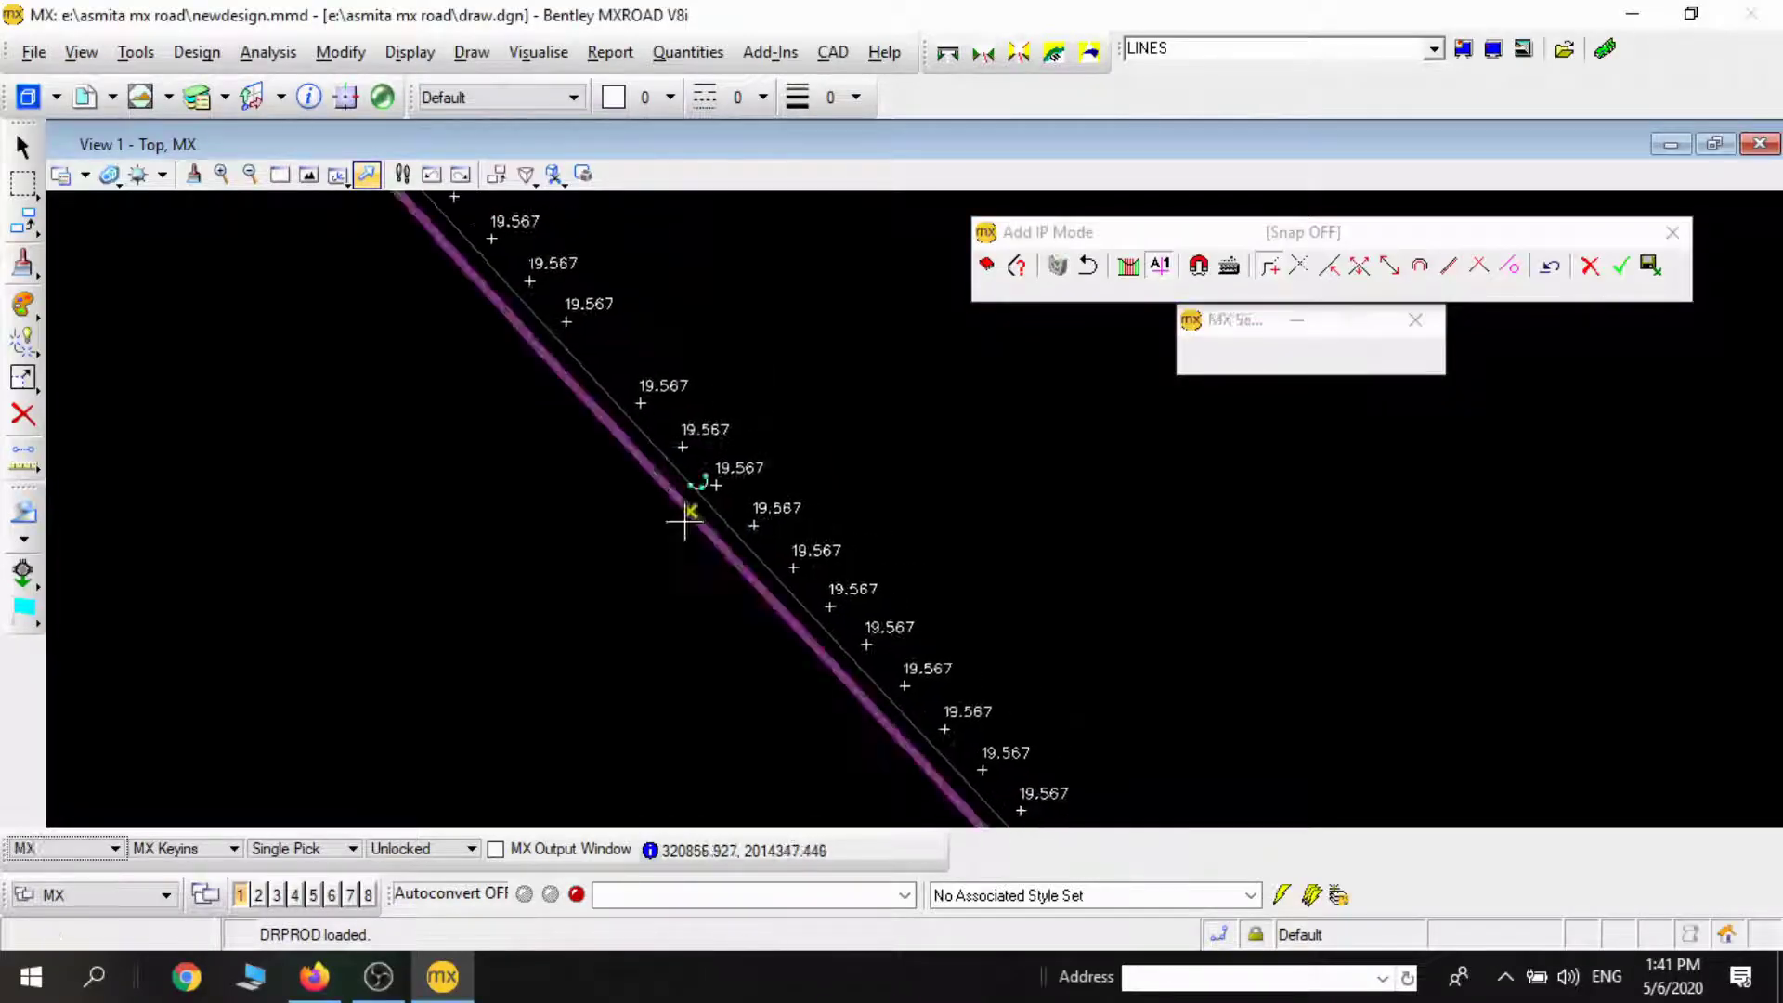
{"action": "middle_click_drag", "start_coordinate": [790, 633], "coordinate": [650, 436]}
{"action": "middle_click_drag", "start_coordinate": [983, 784], "coordinate": [761, 594]}
{"action": "left_click", "coordinate": [1198, 267]}
{"action": "middle_click_drag", "start_coordinate": [929, 780], "coordinate": [706, 538]}
{"action": "middle_click_drag", "start_coordinate": [1106, 745], "coordinate": [789, 599]}
{"action": "scroll", "coordinate": [844, 493], "scroll_direction": "down", "scroll_amount": 2}
Step: Add two more IPs along the existing road, following it southeast from the first IP
{"action": "left_click", "coordinate": [1271, 266]}
{"action": "scroll", "coordinate": [844, 613], "scroll_direction": "up", "scroll_amount": 3}
{"action": "middle_click_drag", "start_coordinate": [1152, 771], "coordinate": [697, 302]}
{"action": "scroll", "coordinate": [928, 557], "scroll_direction": "down", "scroll_amount": 3}
{"action": "middle_click_drag", "start_coordinate": [1022, 632], "coordinate": [828, 478]}
{"action": "scroll", "coordinate": [867, 597], "scroll_direction": "up", "scroll_amount": 2}
{"action": "mouse_move", "coordinate": [1300, 799]}
{"action": "middle_mouse_down"}
{"action": "mouse_move", "coordinate": [762, 465]}
{"action": "mouse_move", "coordinate": [816, 450]}
{"action": "mouse_move", "coordinate": [929, 567]}
{"action": "middle_mouse_up"}
{"action": "left_click", "coordinate": [442, 270]}
{"action": "middle_click_drag", "start_coordinate": [1212, 722], "coordinate": [975, 450]}
{"action": "middle_click_drag", "start_coordinate": [1046, 613], "coordinate": [817, 214]}
{"action": "left_click", "coordinate": [901, 724]}
Step: Add two further IPs along the southern stretch of the road toward its lower bend
{"action": "middle_click_drag", "start_coordinate": [1037, 709], "coordinate": [973, 365]}
{"action": "scroll", "coordinate": [1003, 577], "scroll_direction": "down", "scroll_amount": 3}
{"action": "middle_click_drag", "start_coordinate": [1068, 799], "coordinate": [915, 390]}
{"action": "middle_click_drag", "start_coordinate": [919, 780], "coordinate": [795, 316]}
{"action": "scroll", "coordinate": [796, 573], "scroll_direction": "up", "scroll_amount": 3}
{"action": "left_click", "coordinate": [809, 572]}
{"action": "scroll", "coordinate": [962, 642], "scroll_direction": "down", "scroll_amount": 2}
{"action": "middle_click_drag", "start_coordinate": [1000, 781], "coordinate": [851, 235]}
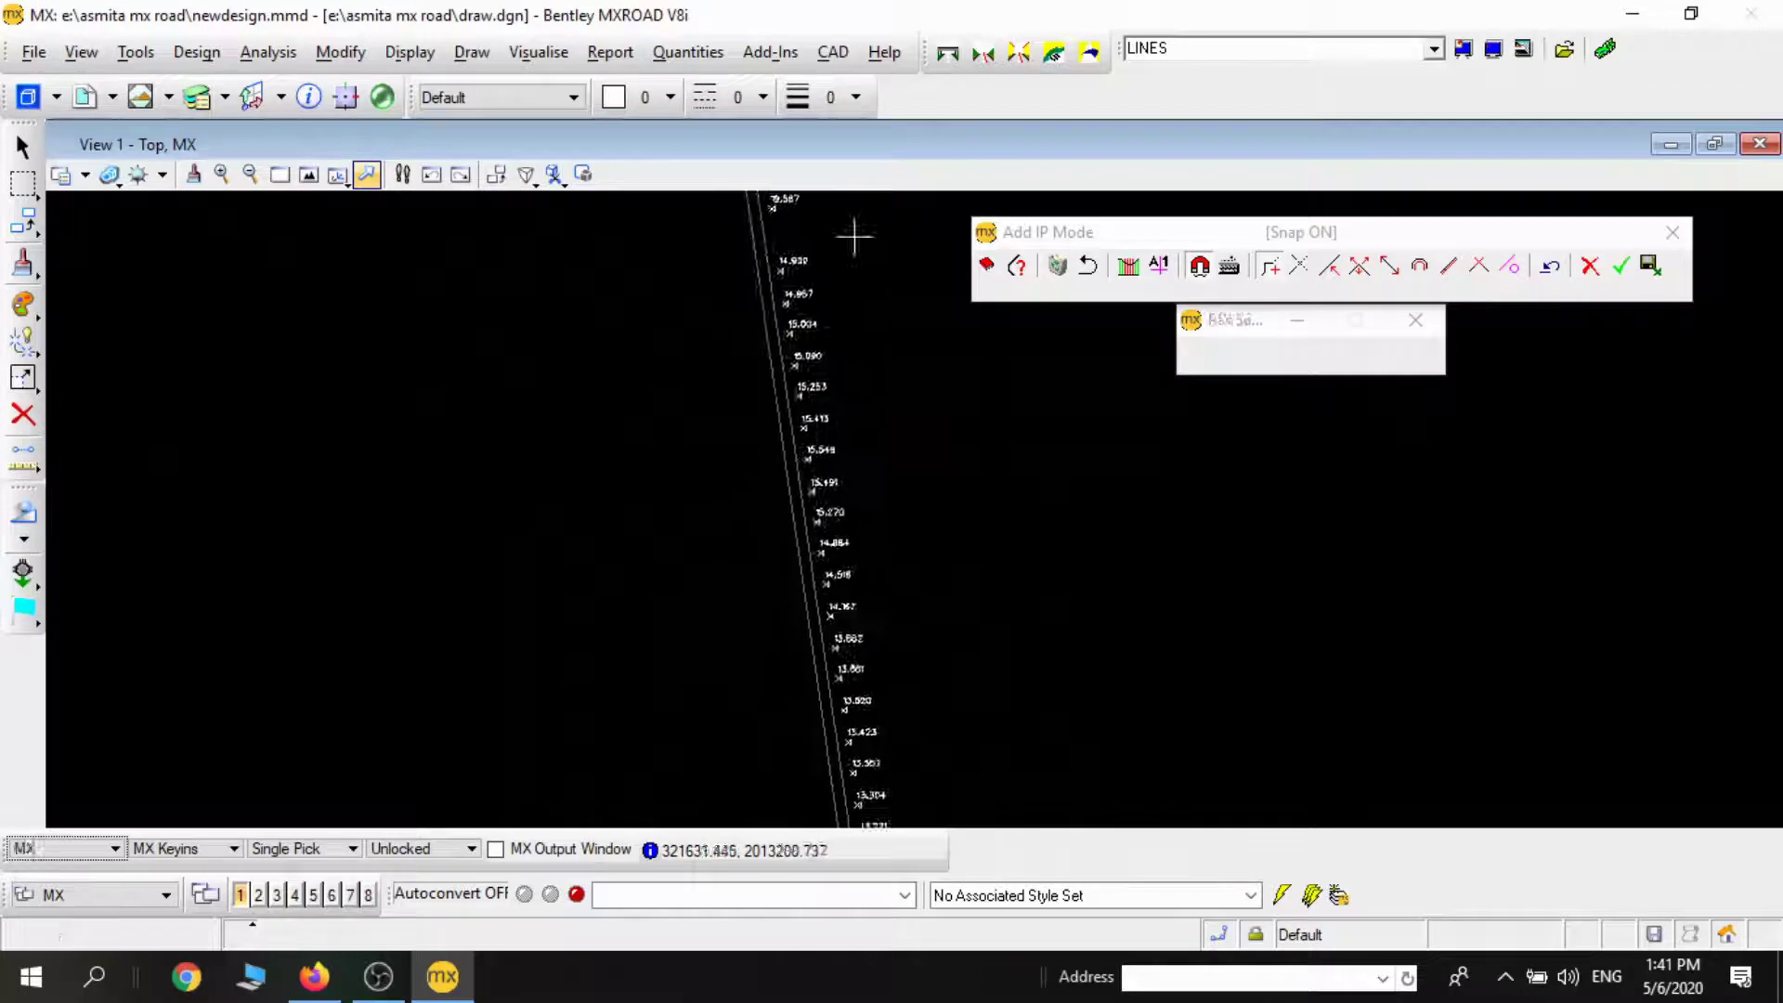
{"action": "scroll", "coordinate": [851, 234], "scroll_direction": "down", "scroll_amount": 2}
{"action": "middle_click_drag", "start_coordinate": [922, 755], "coordinate": [784, 409]}
{"action": "scroll", "coordinate": [644, 573], "scroll_direction": "up", "scroll_amount": 3}
{"action": "left_click", "coordinate": [644, 573]}
Step: Add the final IP at the south end of the road, beside the 11.333 level
{"action": "scroll", "coordinate": [832, 644], "scroll_direction": "down", "scroll_amount": 2}
{"action": "middle_click_drag", "start_coordinate": [910, 780], "coordinate": [793, 232]}
{"action": "scroll", "coordinate": [827, 728], "scroll_direction": "up", "scroll_amount": 3}
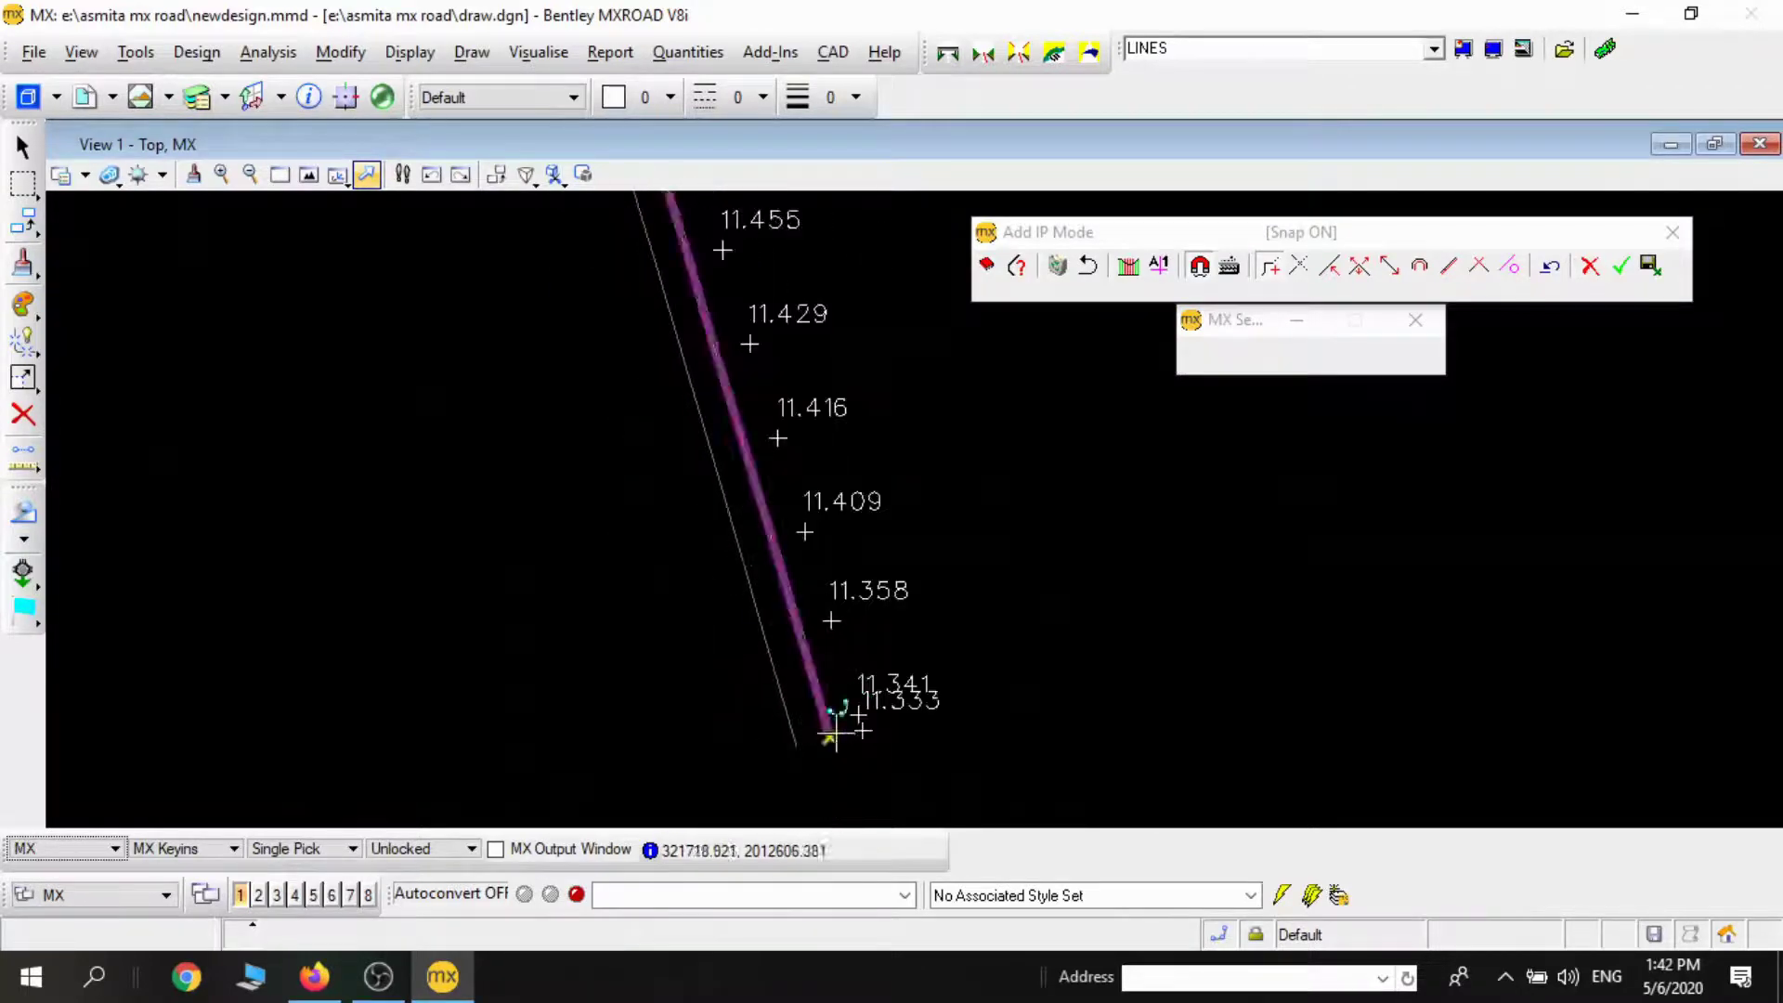
{"action": "left_click", "coordinate": [829, 737]}
Step: Insert an IP into the alignment on the straight just north of the road's south end
{"action": "left_click", "coordinate": [1329, 266]}
{"action": "scroll", "coordinate": [749, 521], "scroll_direction": "down", "scroll_amount": 1}
{"action": "middle_click_drag", "start_coordinate": [647, 268], "coordinate": [749, 521]}
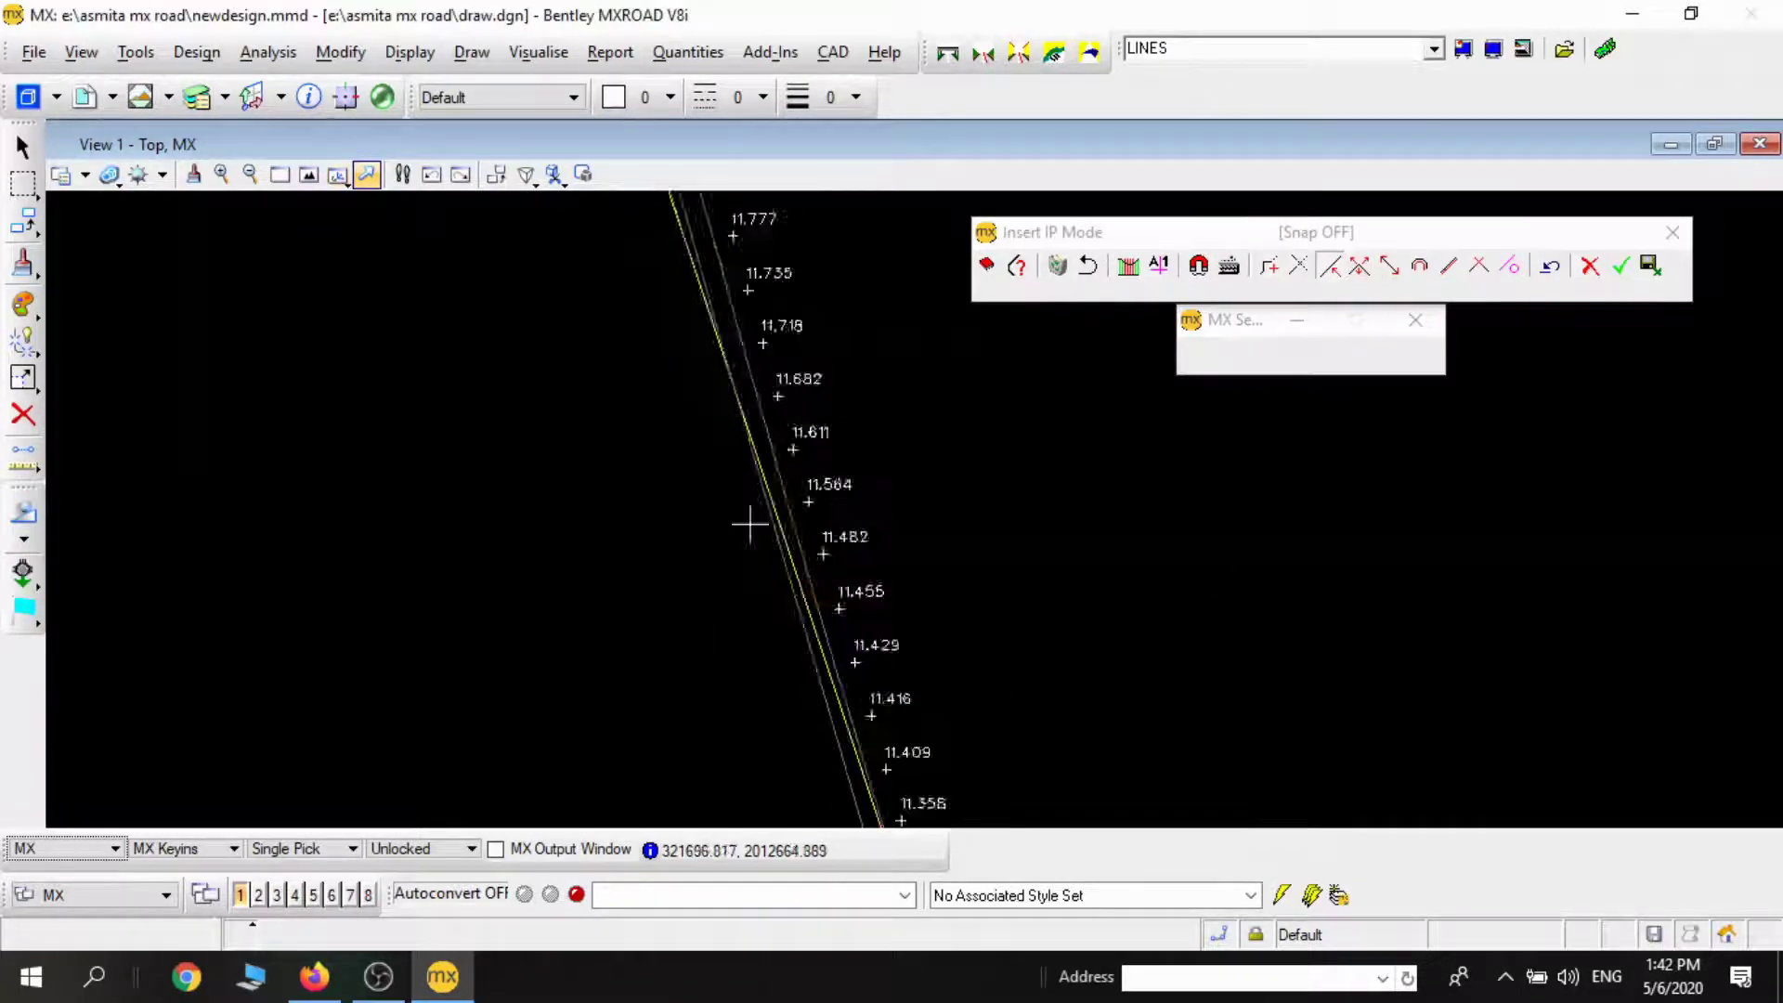
{"action": "scroll", "coordinate": [700, 594], "scroll_direction": "down", "scroll_amount": 1}
{"action": "scroll", "coordinate": [701, 482], "scroll_direction": "up", "scroll_amount": 2}
{"action": "left_click", "coordinate": [780, 585]}
Step: Insert an IP into the alignment north of the southern bend
{"action": "scroll", "coordinate": [780, 585], "scroll_direction": "down", "scroll_amount": 1}
{"action": "middle_click_drag", "start_coordinate": [901, 373], "coordinate": [1012, 564]}
{"action": "scroll", "coordinate": [776, 660], "scroll_direction": "down", "scroll_amount": 3}
{"action": "scroll", "coordinate": [777, 437], "scroll_direction": "up", "scroll_amount": 3}
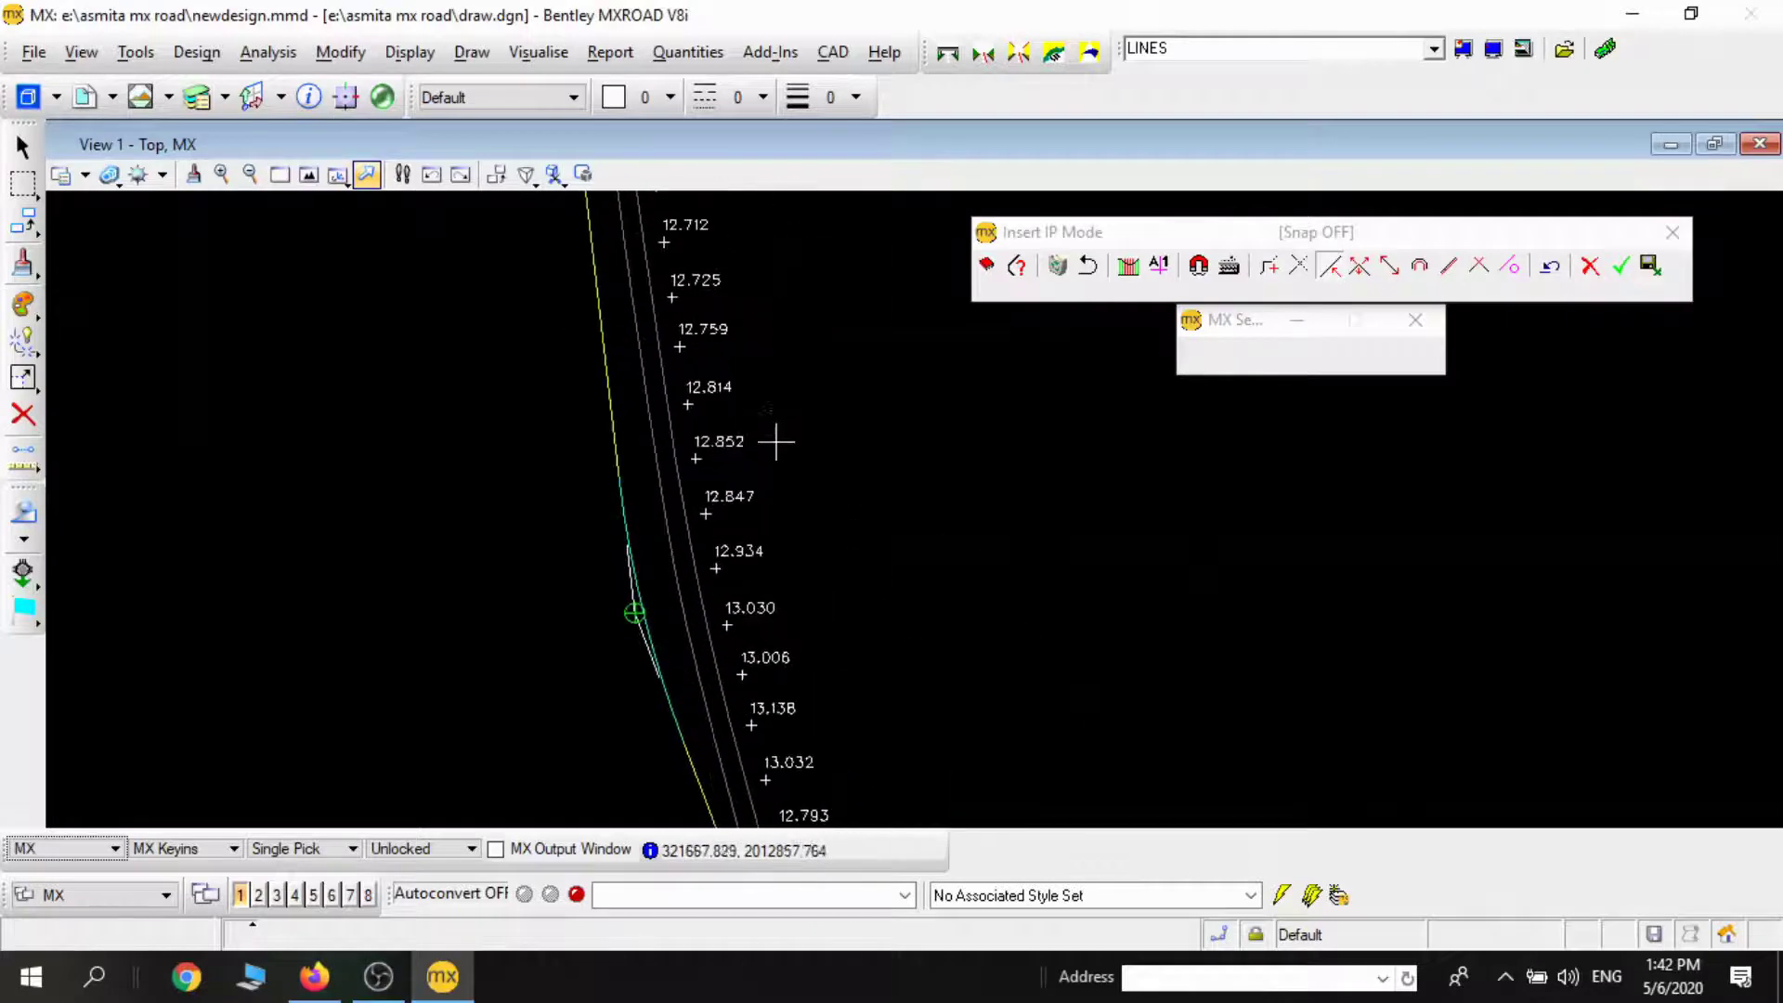
{"action": "scroll", "coordinate": [794, 657], "scroll_direction": "down", "scroll_amount": 3}
{"action": "scroll", "coordinate": [796, 414], "scroll_direction": "up", "scroll_amount": 6}
{"action": "left_click", "coordinate": [557, 298]}
Step: Remove the IP beside the 13.248 level
{"action": "scroll", "coordinate": [740, 587], "scroll_direction": "down", "scroll_amount": 6}
{"action": "scroll", "coordinate": [718, 544], "scroll_direction": "up", "scroll_amount": 3}
{"action": "scroll", "coordinate": [733, 592], "scroll_direction": "up", "scroll_amount": 6}
{"action": "left_click", "coordinate": [1479, 267]}
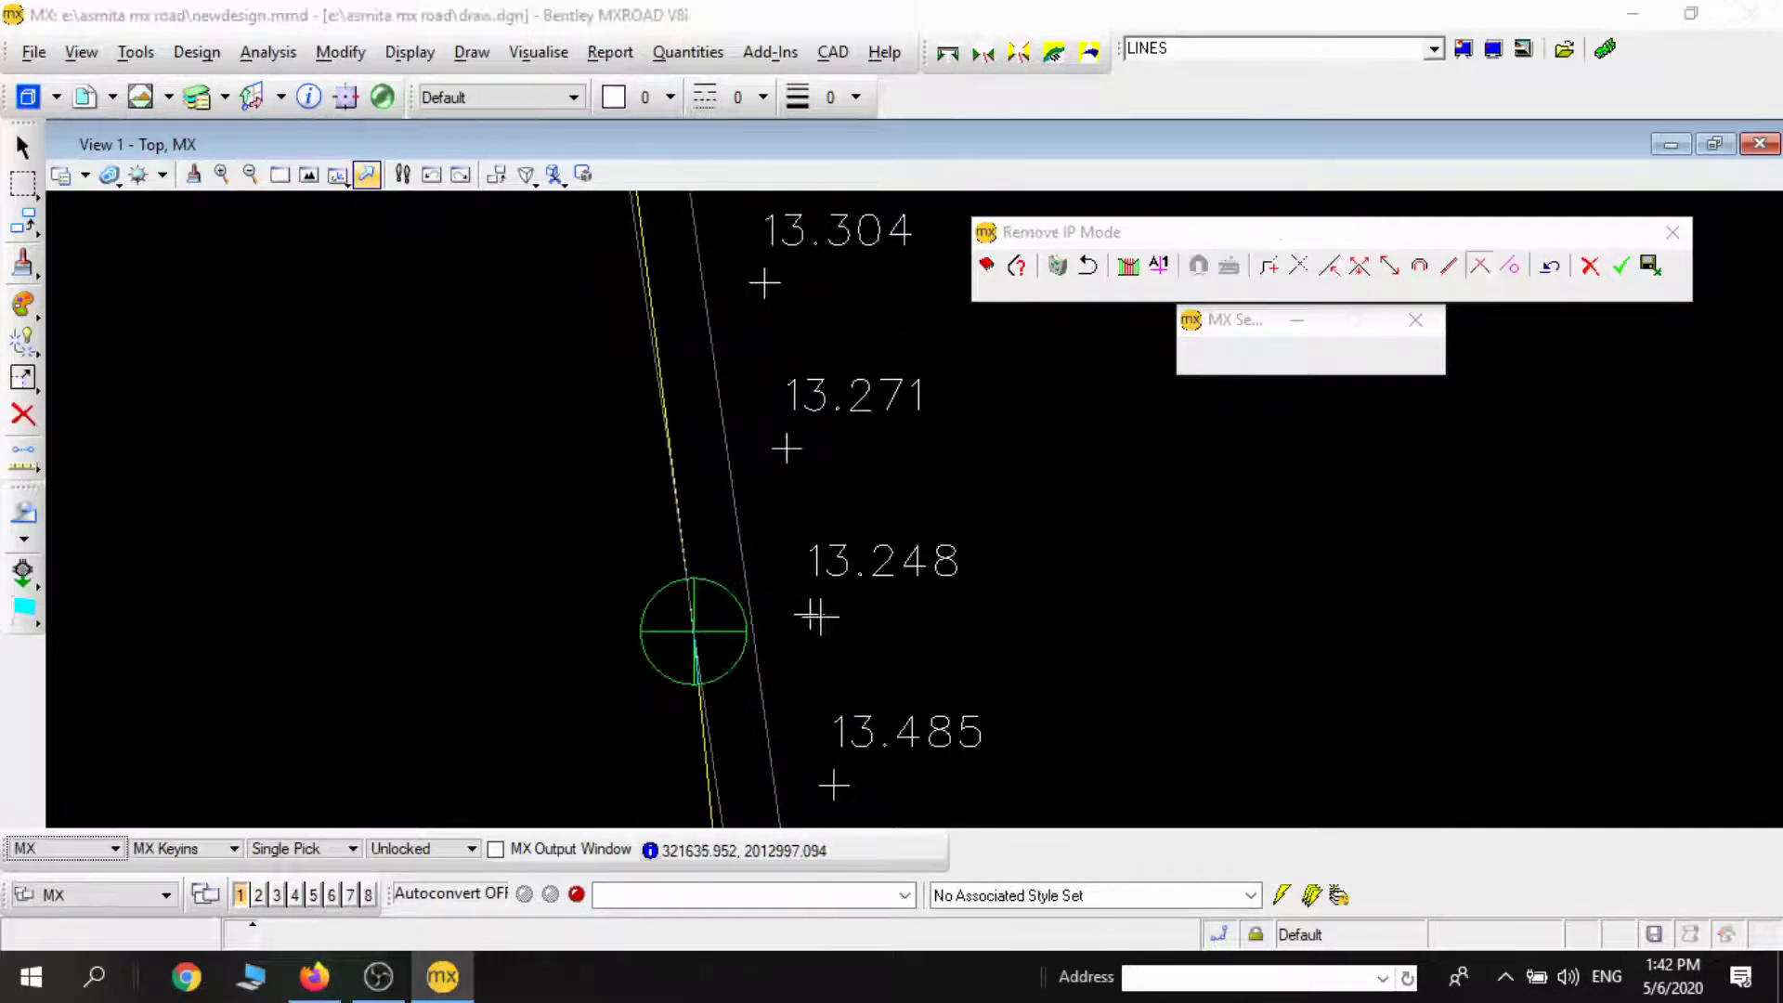
{"action": "left_click", "coordinate": [694, 628]}
Step: Insert an IP closer to the road centre, between the 13.271 and 13.248 levels
{"action": "left_click", "coordinate": [1330, 266]}
{"action": "left_click", "coordinate": [738, 539]}
{"action": "scroll", "coordinate": [738, 539], "scroll_direction": "down", "scroll_amount": 3}
{"action": "middle_click_drag", "start_coordinate": [772, 504], "coordinate": [836, 724]}
{"action": "scroll", "coordinate": [835, 724], "scroll_direction": "down", "scroll_amount": 2}
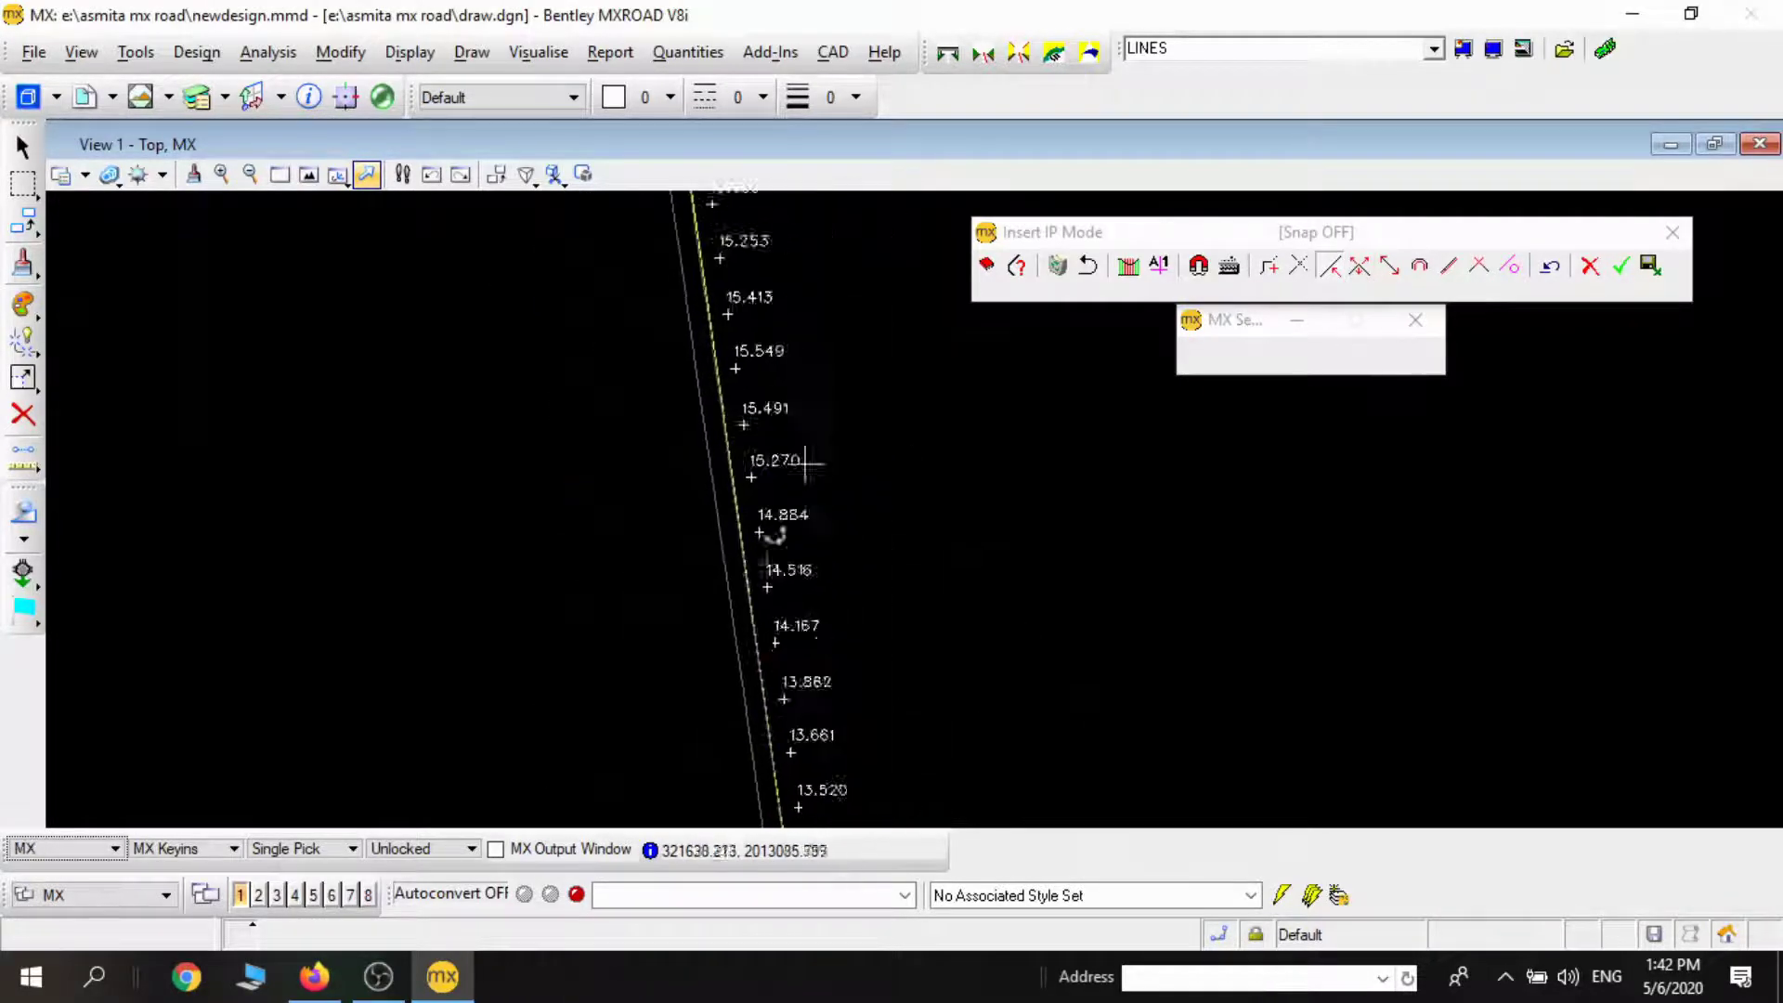
Step: Slide the next IP to the north along its bearing so the alignment fits the road beside the 19.567 levels
{"action": "middle_click_drag", "start_coordinate": [808, 465], "coordinate": [791, 743]}
{"action": "scroll", "coordinate": [771, 454], "scroll_direction": "down", "scroll_amount": 2}
{"action": "middle_click_drag", "start_coordinate": [743, 408], "coordinate": [649, 529]}
{"action": "scroll", "coordinate": [629, 519], "scroll_direction": "up", "scroll_amount": 3}
{"action": "left_click", "coordinate": [1389, 267]}
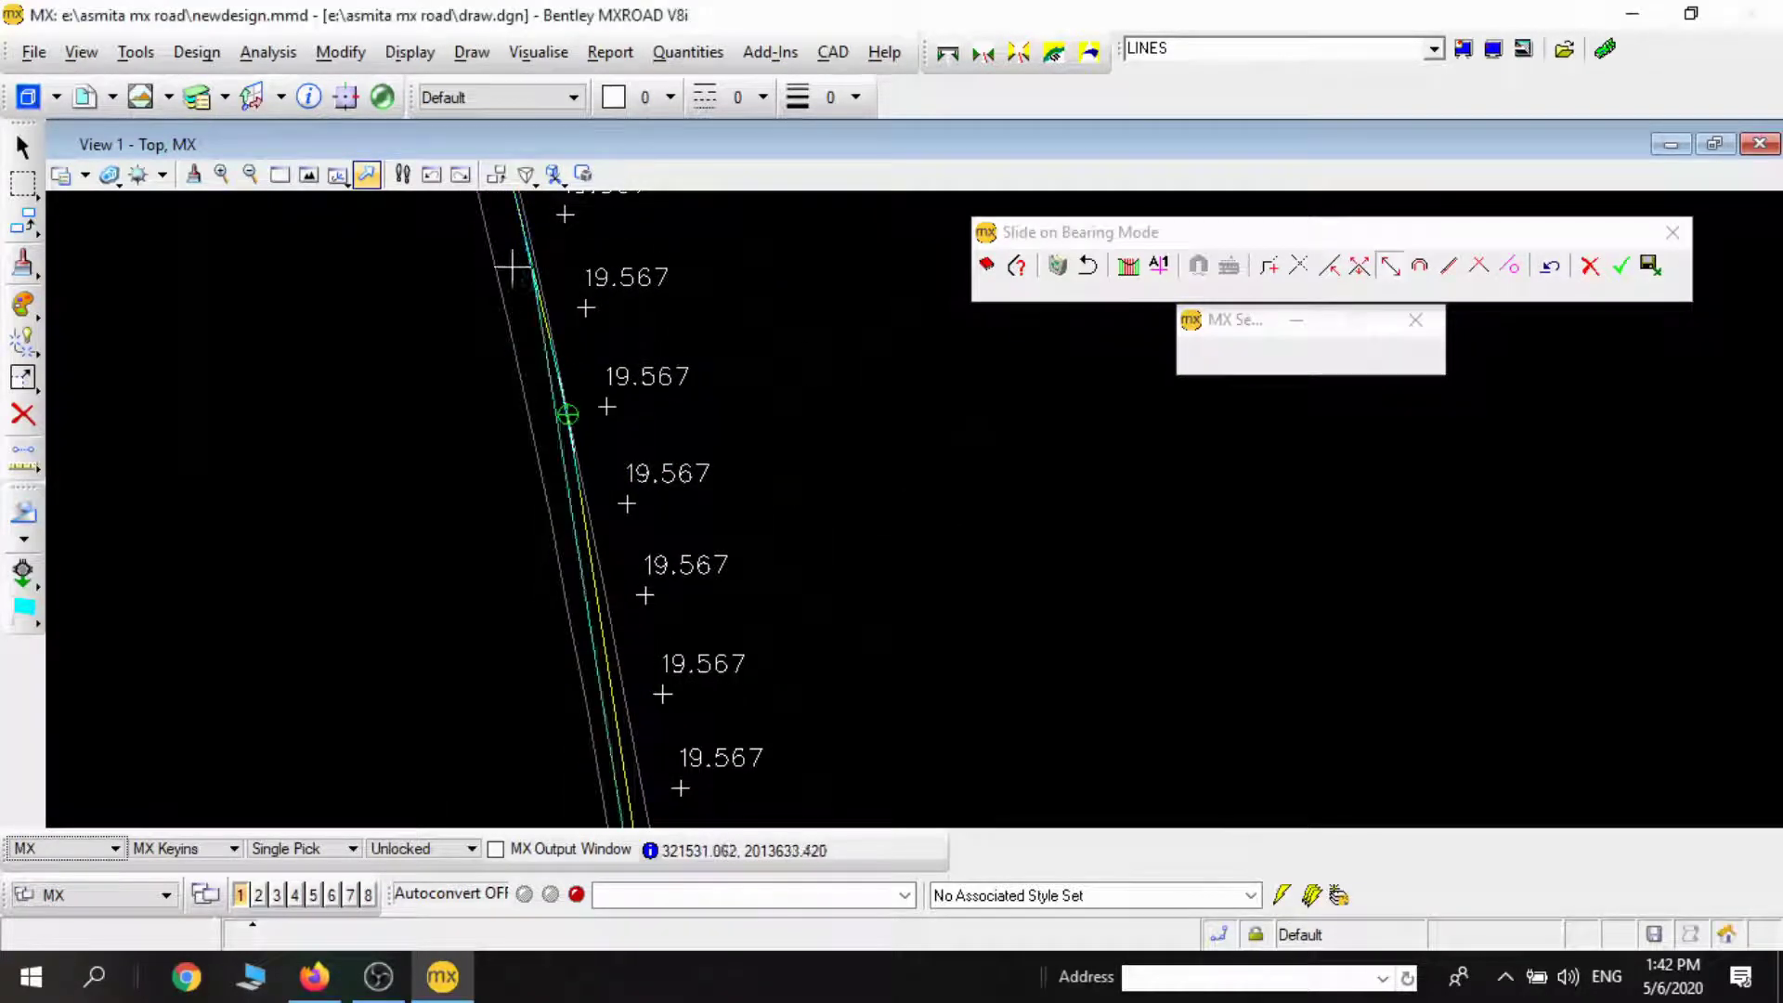
{"action": "scroll", "coordinate": [804, 605], "scroll_direction": "down", "scroll_amount": 1}
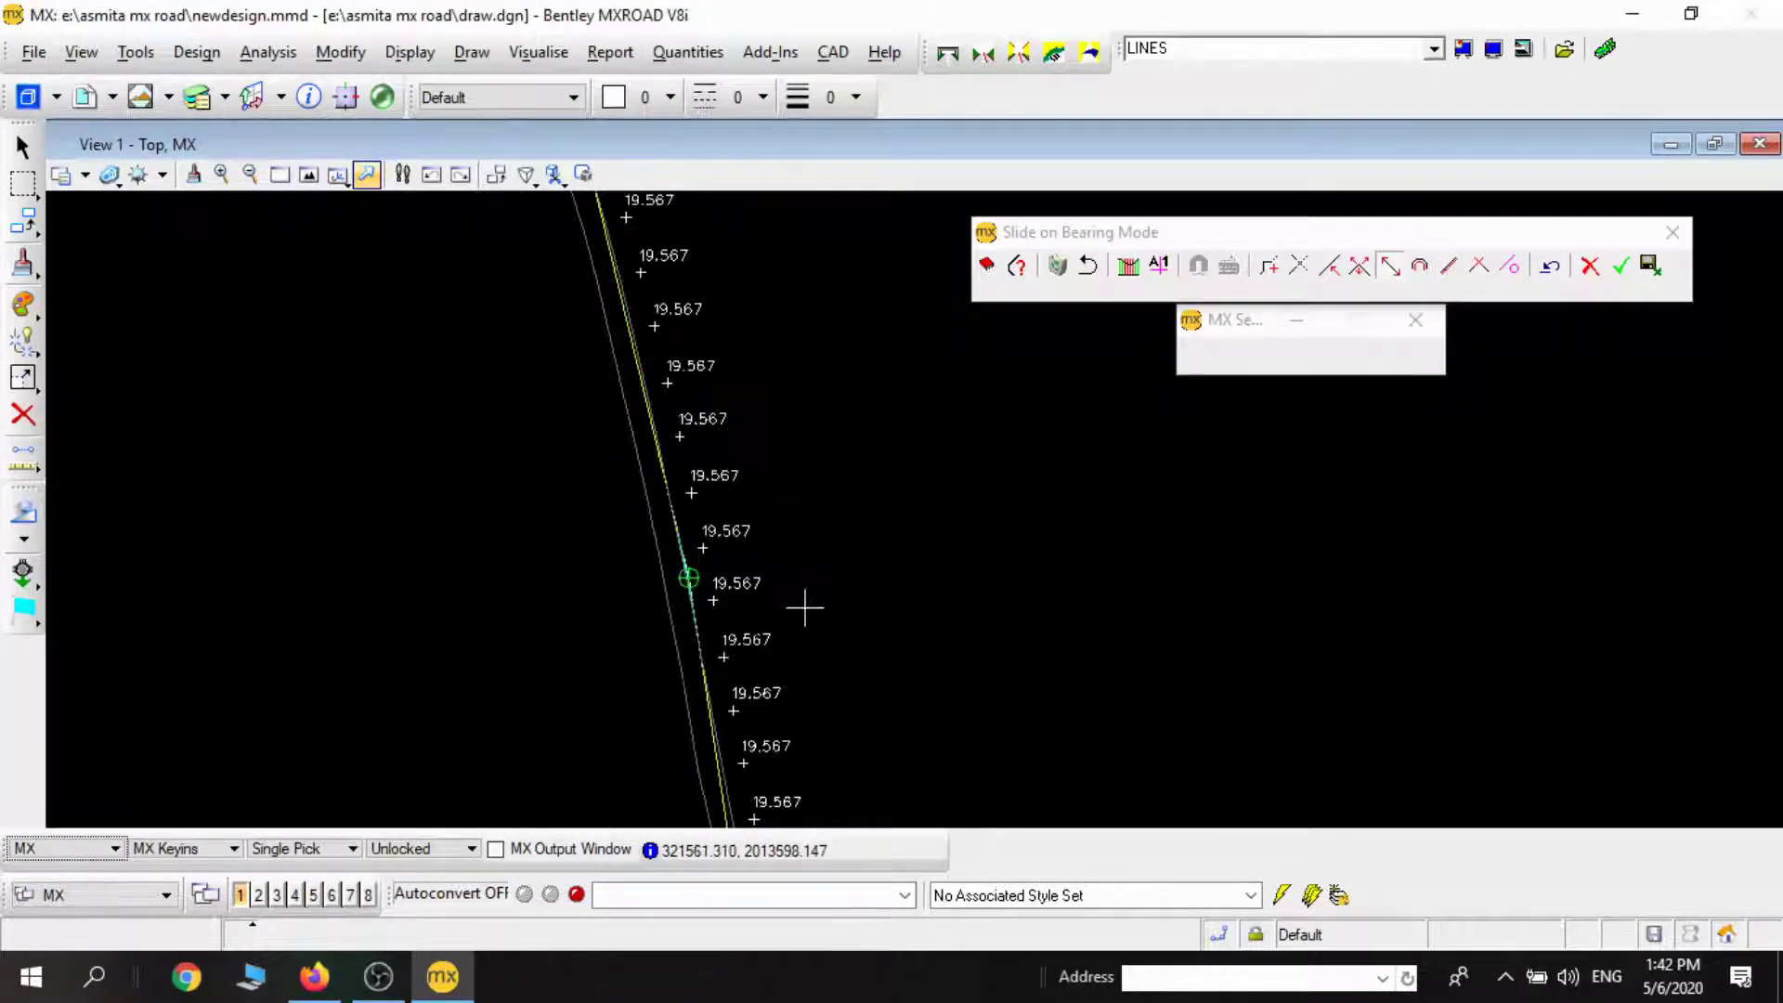
Step: Insert two IPs into the alignment along the road's middle stretch beside the 19.567 levels
{"action": "middle_click_drag", "start_coordinate": [754, 586], "coordinate": [593, 409]}
{"action": "scroll", "coordinate": [771, 470], "scroll_direction": "down", "scroll_amount": 1}
{"action": "middle_click_drag", "start_coordinate": [772, 469], "coordinate": [613, 209]}
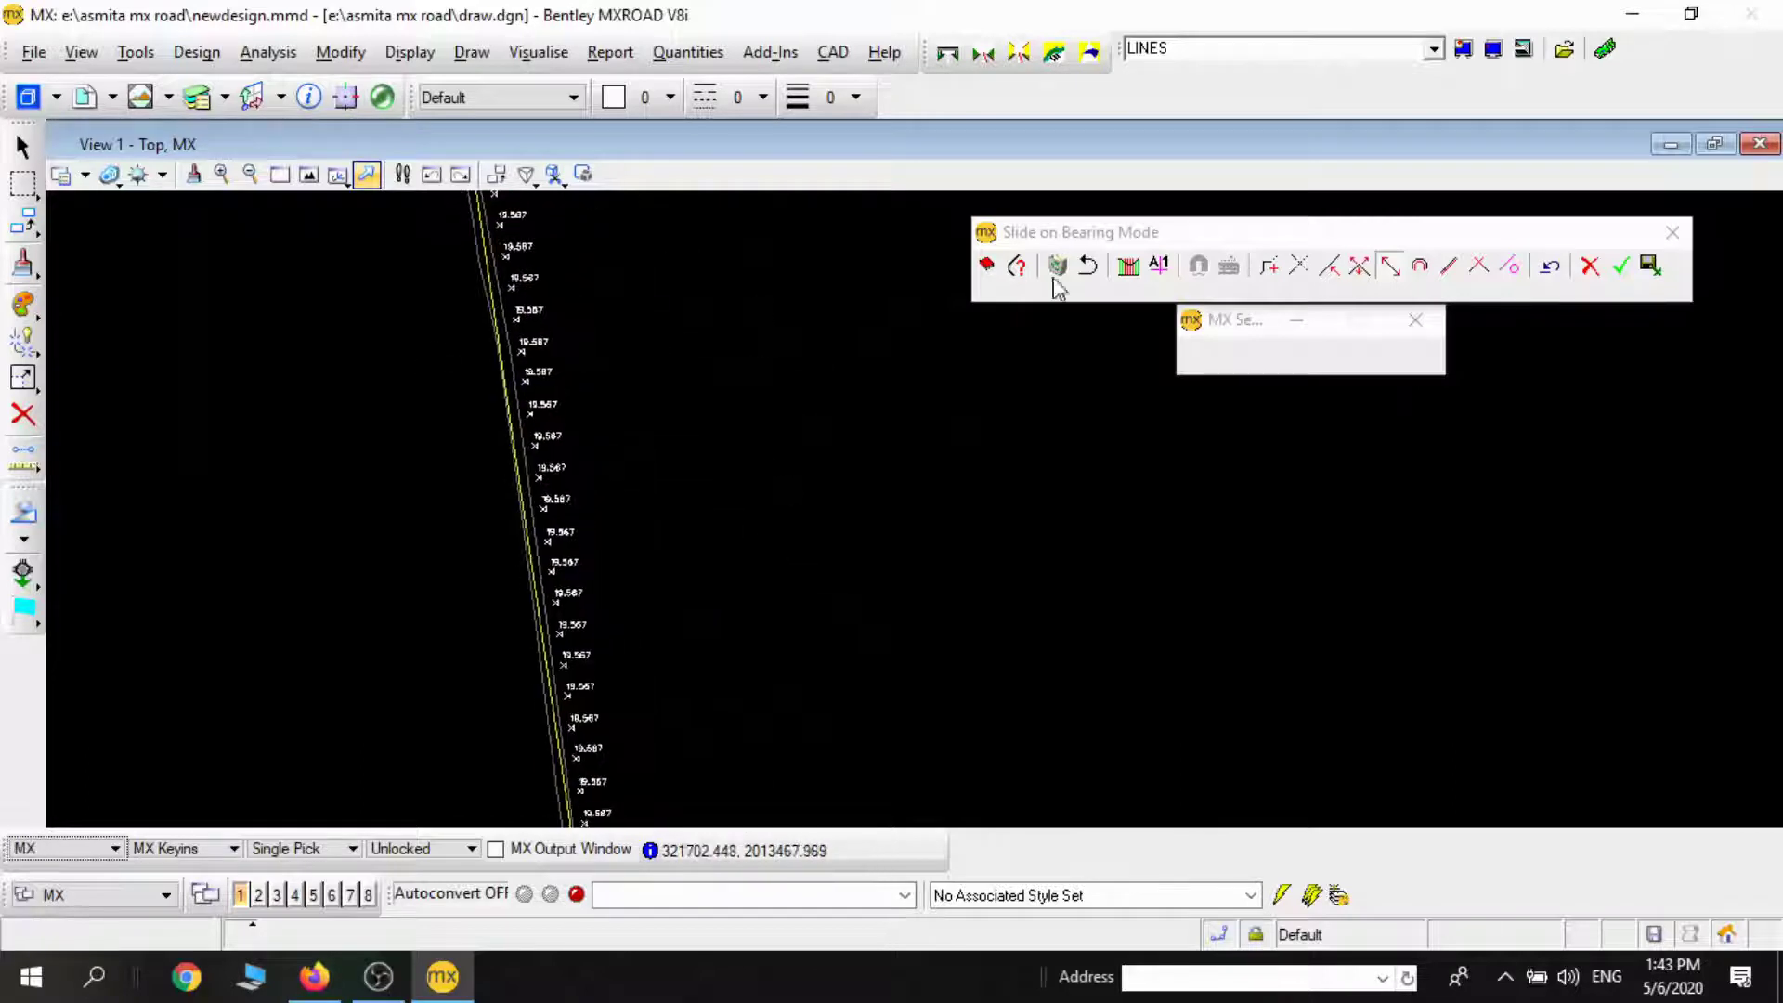
{"action": "left_click", "coordinate": [1322, 269]}
{"action": "scroll", "coordinate": [566, 657], "scroll_direction": "up", "scroll_amount": 2}
{"action": "left_click", "coordinate": [502, 661]}
{"action": "scroll", "coordinate": [532, 660], "scroll_direction": "down", "scroll_amount": 2}
{"action": "middle_click_drag", "start_coordinate": [548, 455], "coordinate": [721, 649]}
{"action": "scroll", "coordinate": [608, 472], "scroll_direction": "up", "scroll_amount": 1}
{"action": "left_click", "coordinate": [604, 473]}
Step: Insert an IP on the diagonal northwest stretch to pull the alignment toward the road
{"action": "mouse_move", "coordinate": [873, 520]}
{"action": "middle_mouse_down"}
{"action": "mouse_move", "coordinate": [787, 351]}
{"action": "mouse_move", "coordinate": [796, 481]}
{"action": "middle_mouse_up"}
{"action": "scroll", "coordinate": [795, 481], "scroll_direction": "down", "scroll_amount": 1}
{"action": "mouse_move", "coordinate": [737, 386]}
{"action": "middle_mouse_down"}
{"action": "mouse_move", "coordinate": [764, 693]}
{"action": "mouse_move", "coordinate": [793, 753]}
{"action": "middle_mouse_up"}
{"action": "scroll", "coordinate": [446, 346], "scroll_direction": "up", "scroll_amount": 2}
{"action": "middle_click_drag", "start_coordinate": [445, 346], "coordinate": [809, 786]}
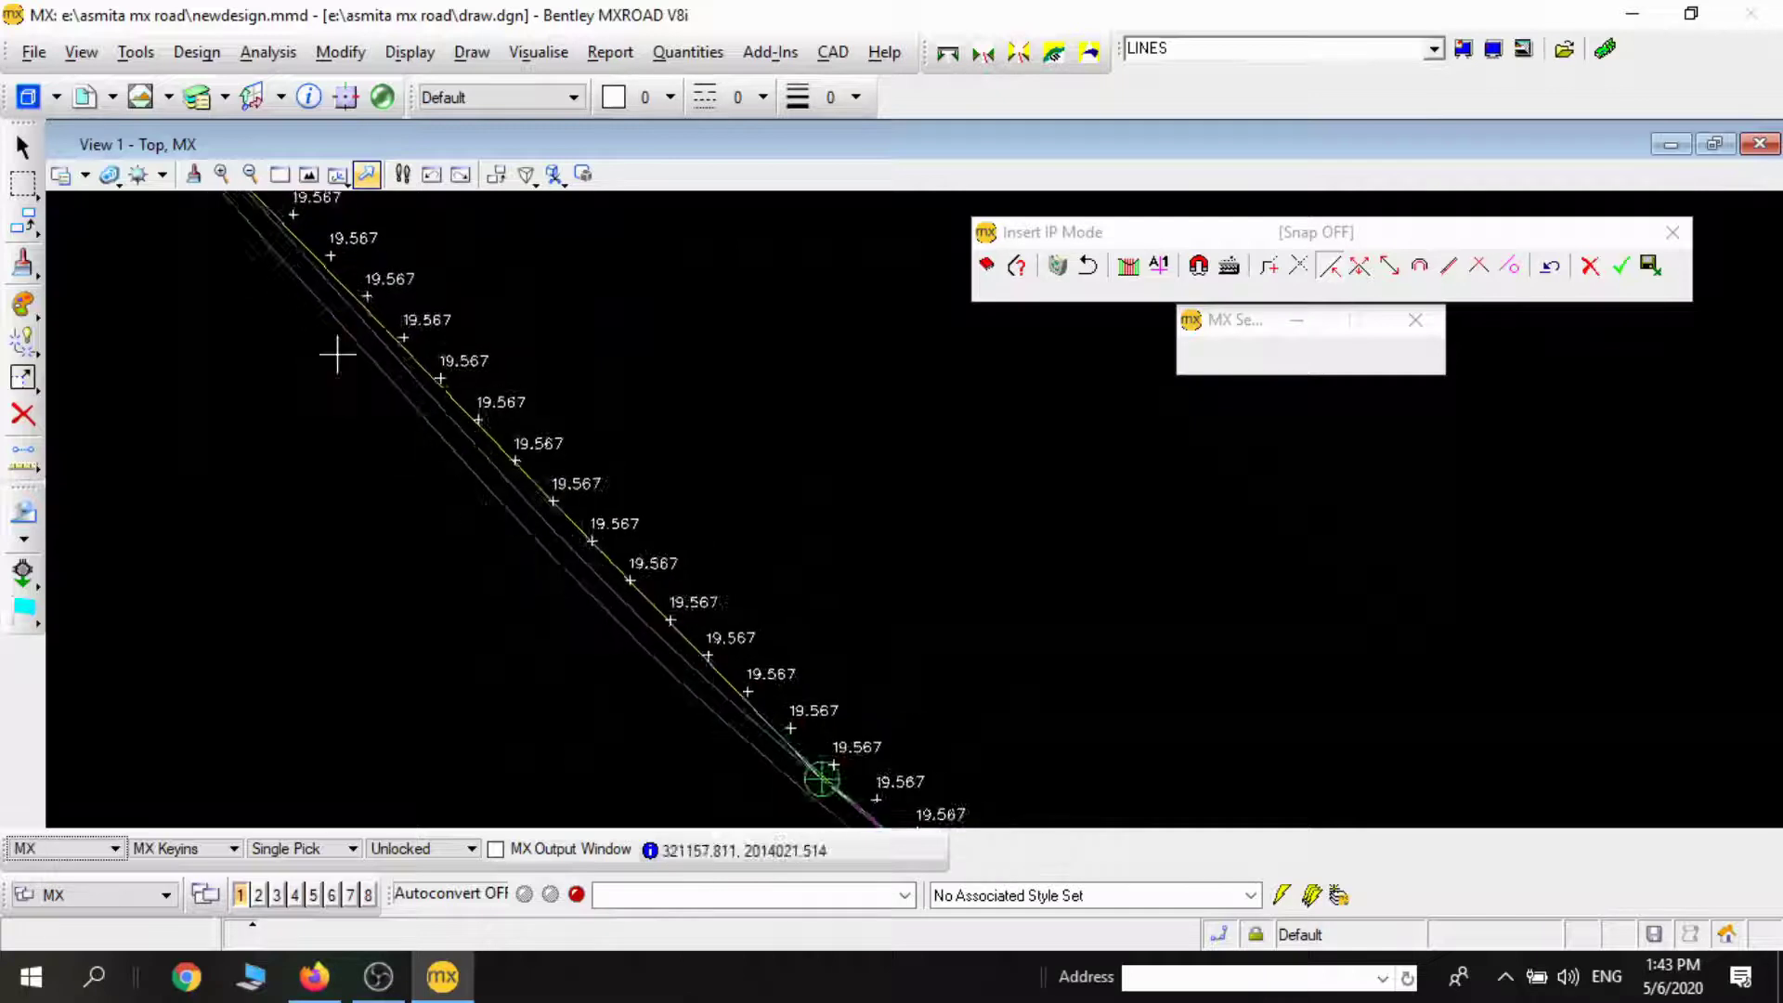
{"action": "middle_click_drag", "start_coordinate": [337, 354], "coordinate": [677, 402]}
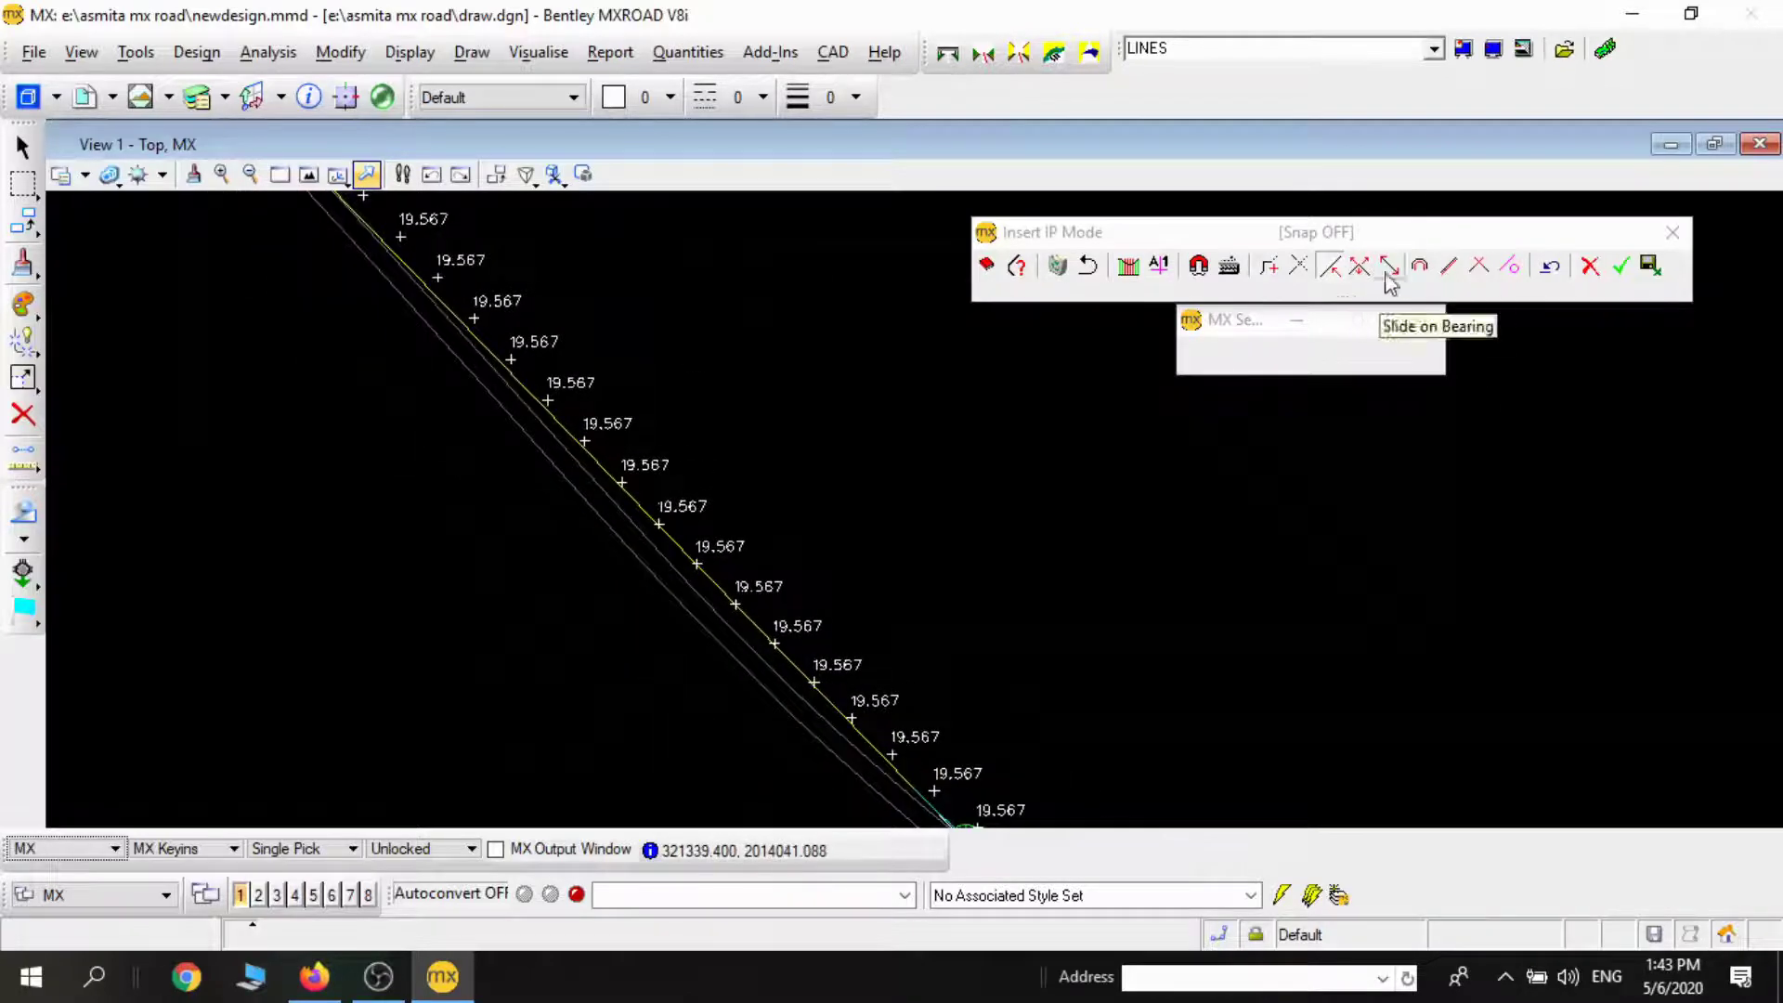
{"action": "left_click", "coordinate": [589, 476]}
Step: Slide the neighbouring IP southeast of the new one slightly along its bearing toward the road
{"action": "middle_click_drag", "start_coordinate": [588, 475], "coordinate": [569, 249]}
{"action": "left_click", "coordinate": [1389, 267]}
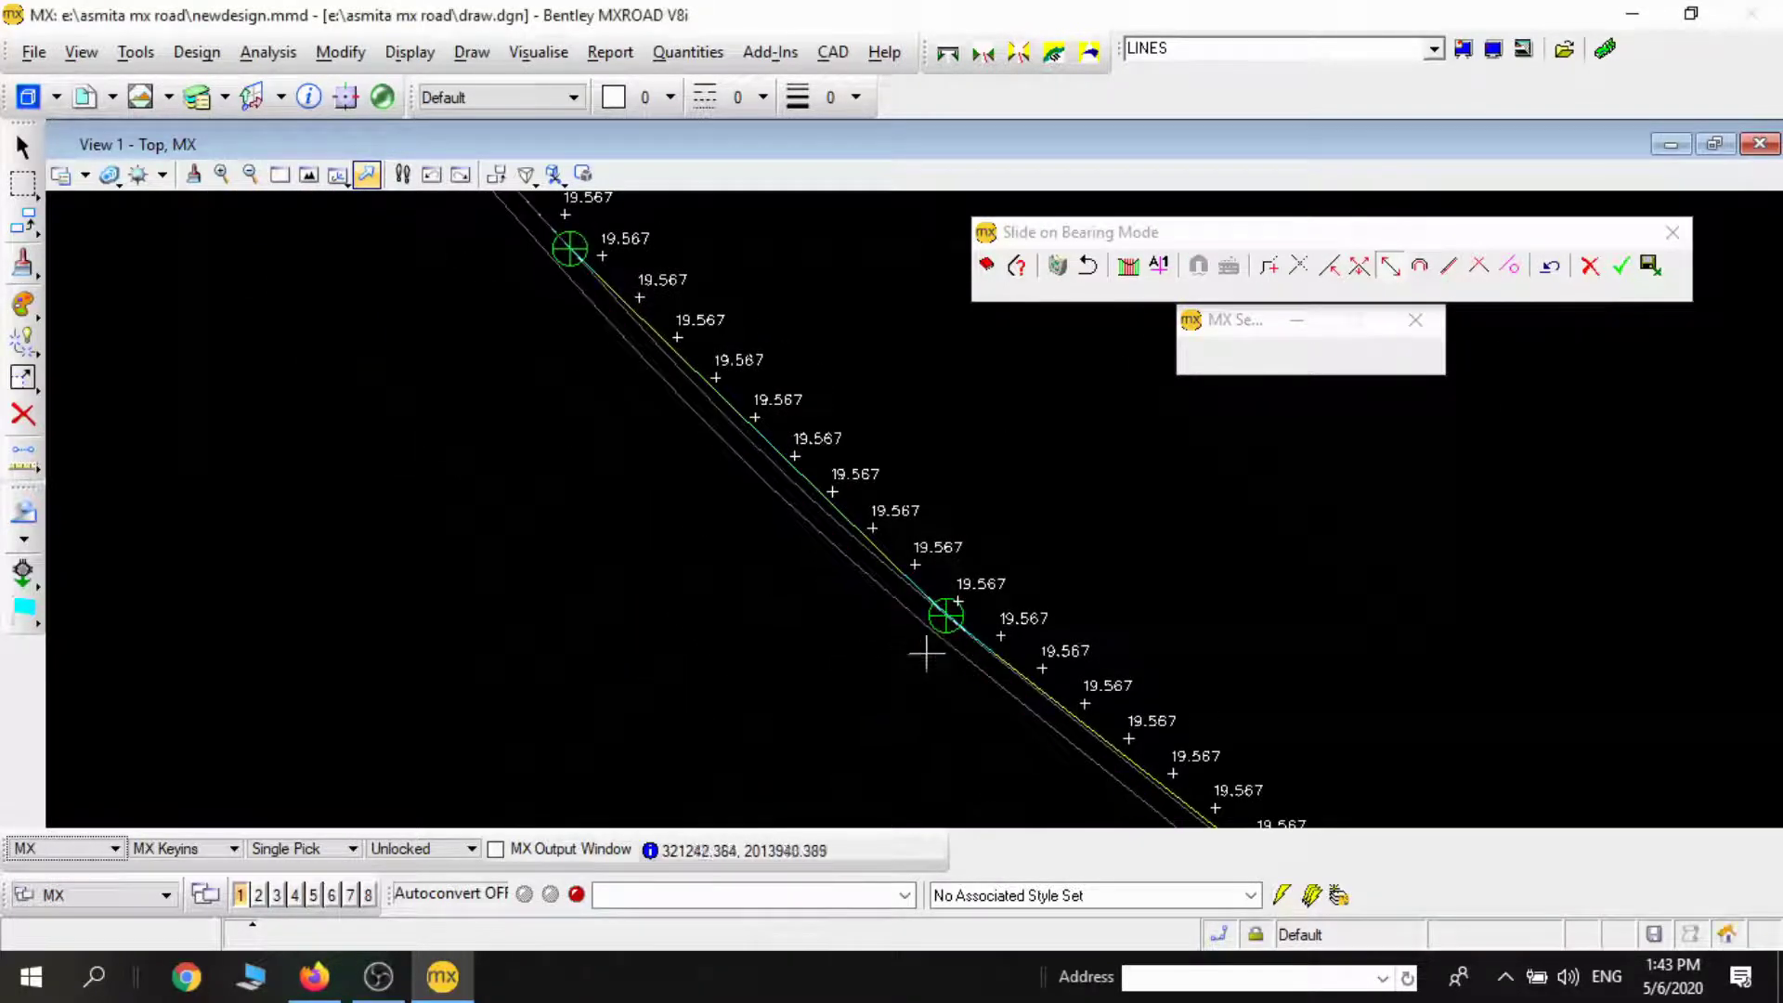
{"action": "left_click", "coordinate": [926, 654]}
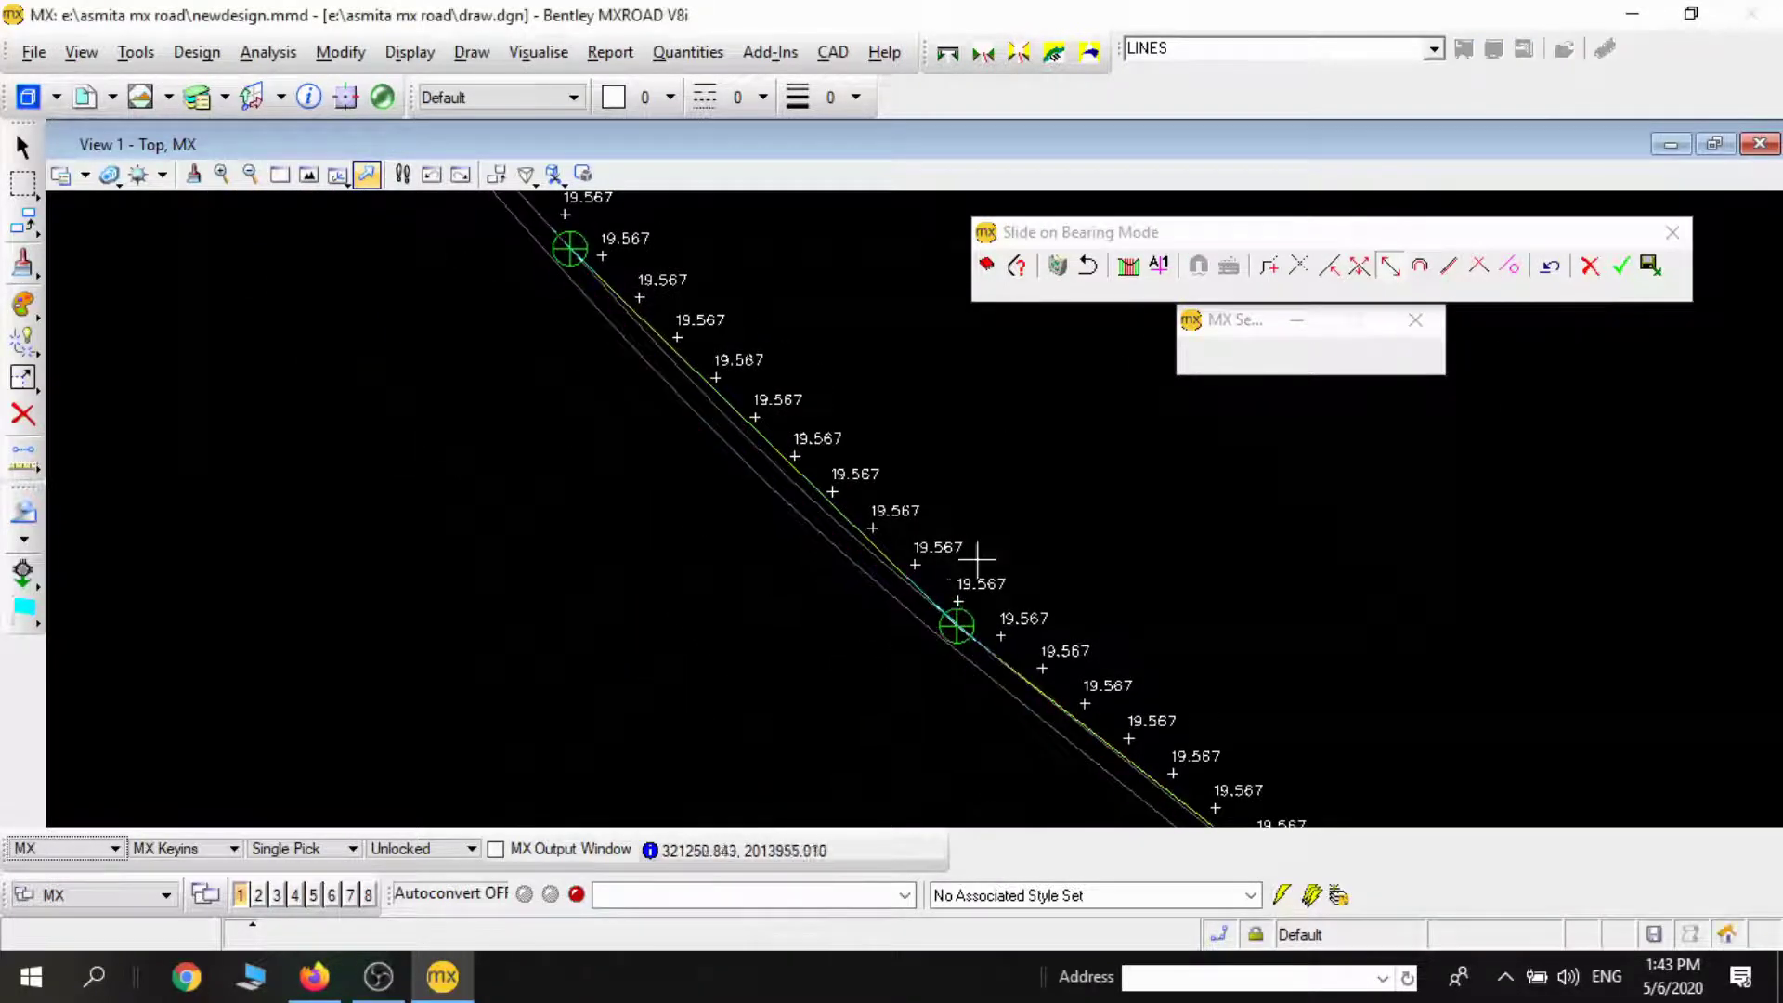
{"action": "left_click", "coordinate": [804, 620]}
Step: Examine how the alignment fits the road along the northwest straight and around the main bend
{"action": "middle_click_drag", "start_coordinate": [557, 390], "coordinate": [712, 637]}
{"action": "middle_click_drag", "start_coordinate": [426, 275], "coordinate": [689, 637]}
{"action": "middle_click_drag", "start_coordinate": [369, 336], "coordinate": [604, 533]}
{"action": "scroll", "coordinate": [604, 533], "scroll_direction": "down", "scroll_amount": 2}
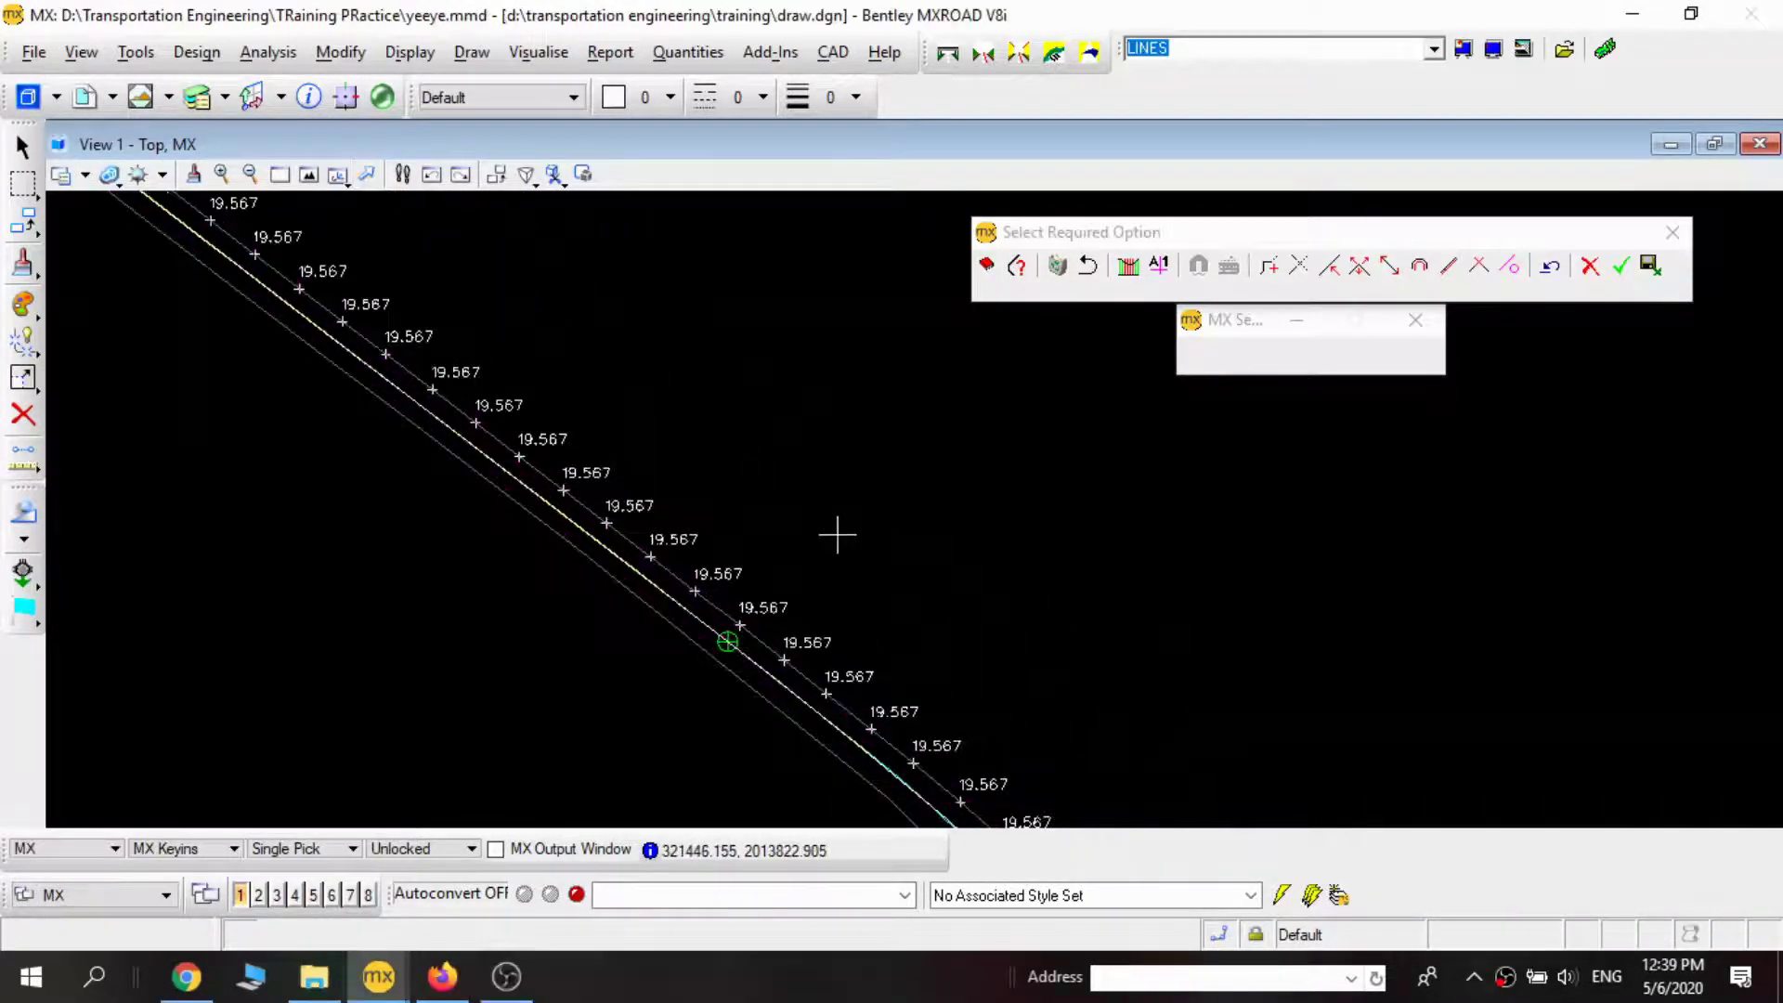
{"action": "middle_click_drag", "start_coordinate": [849, 524], "coordinate": [629, 306]}
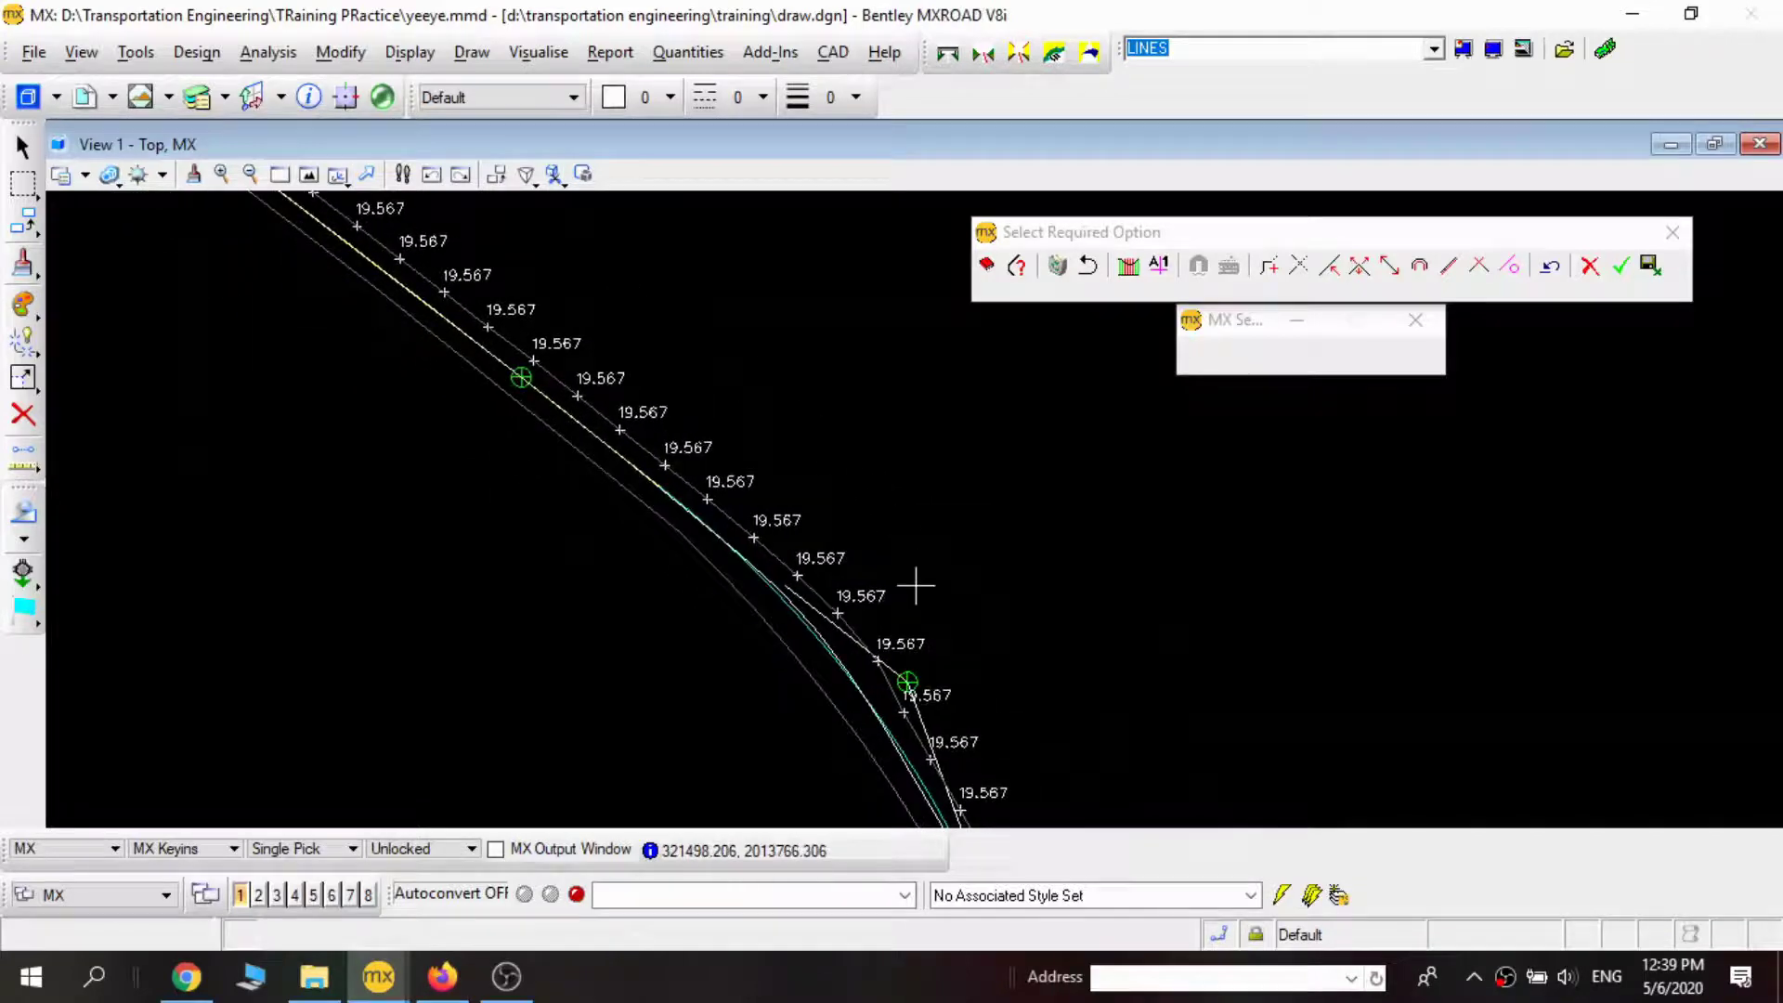
{"action": "mouse_move", "coordinate": [1170, 542]}
{"action": "middle_mouse_down"}
{"action": "mouse_move", "coordinate": [1083, 386]}
{"action": "mouse_move", "coordinate": [1058, 448]}
{"action": "middle_mouse_up"}
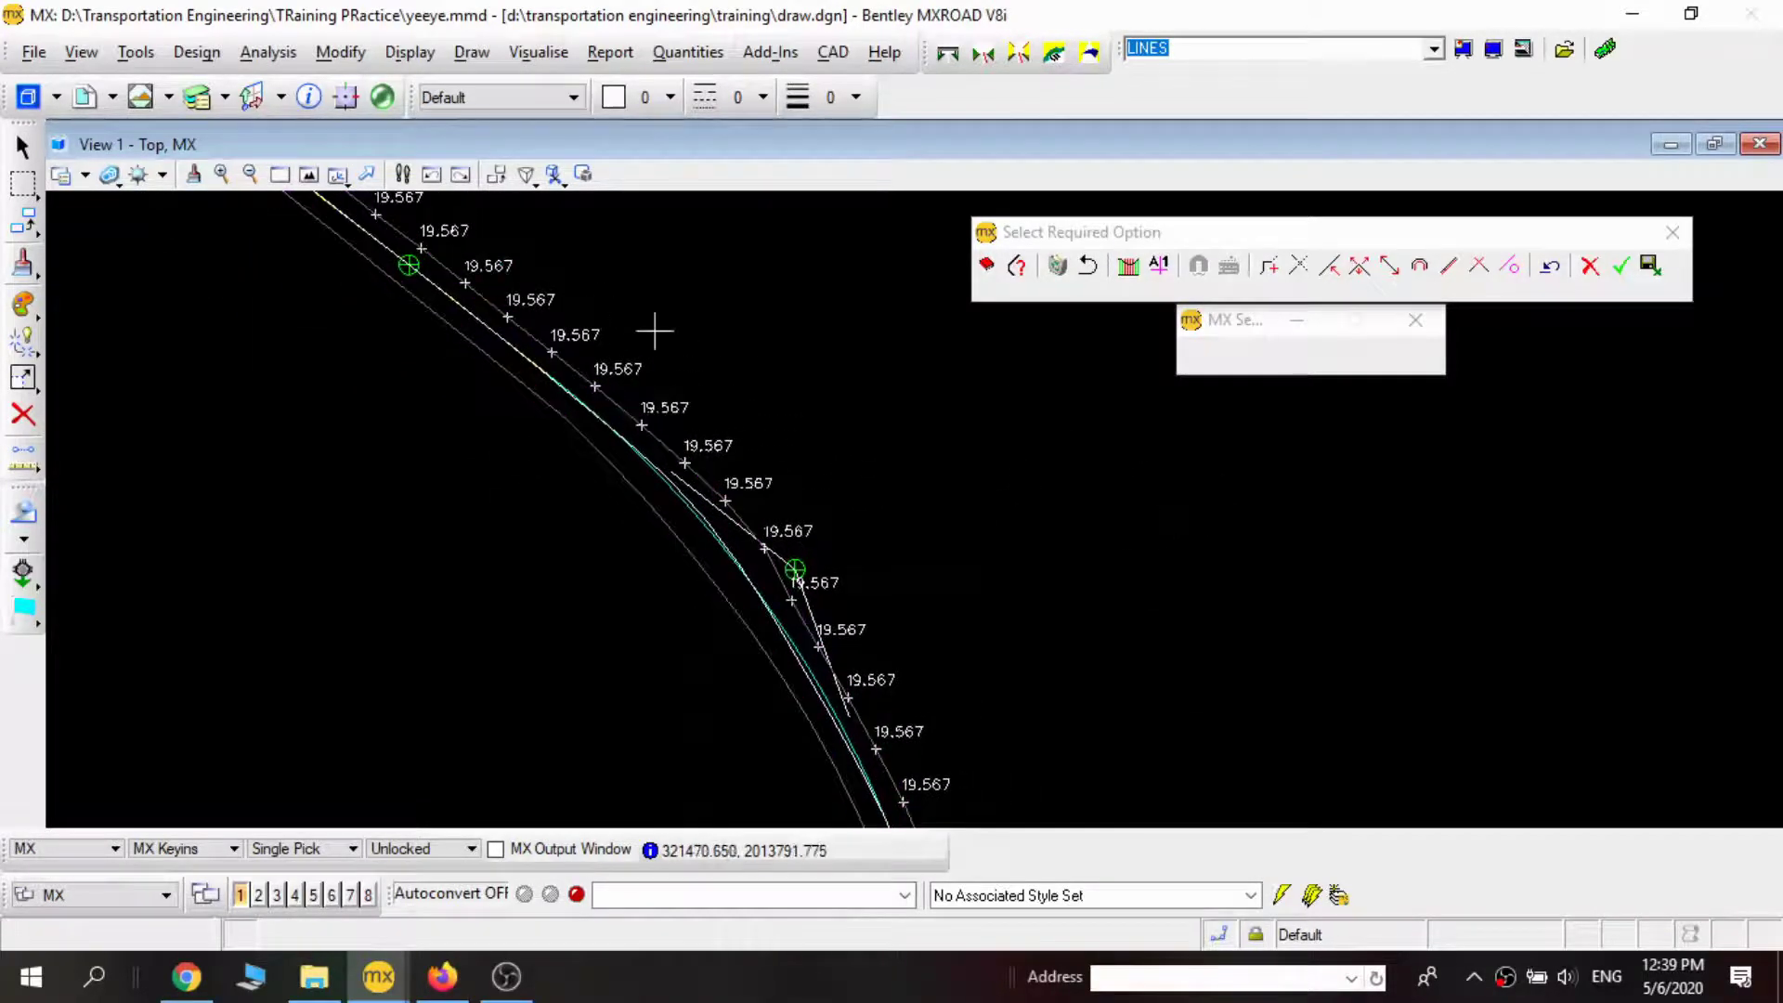
{"action": "scroll", "coordinate": [871, 568], "scroll_direction": "down", "scroll_amount": 4}
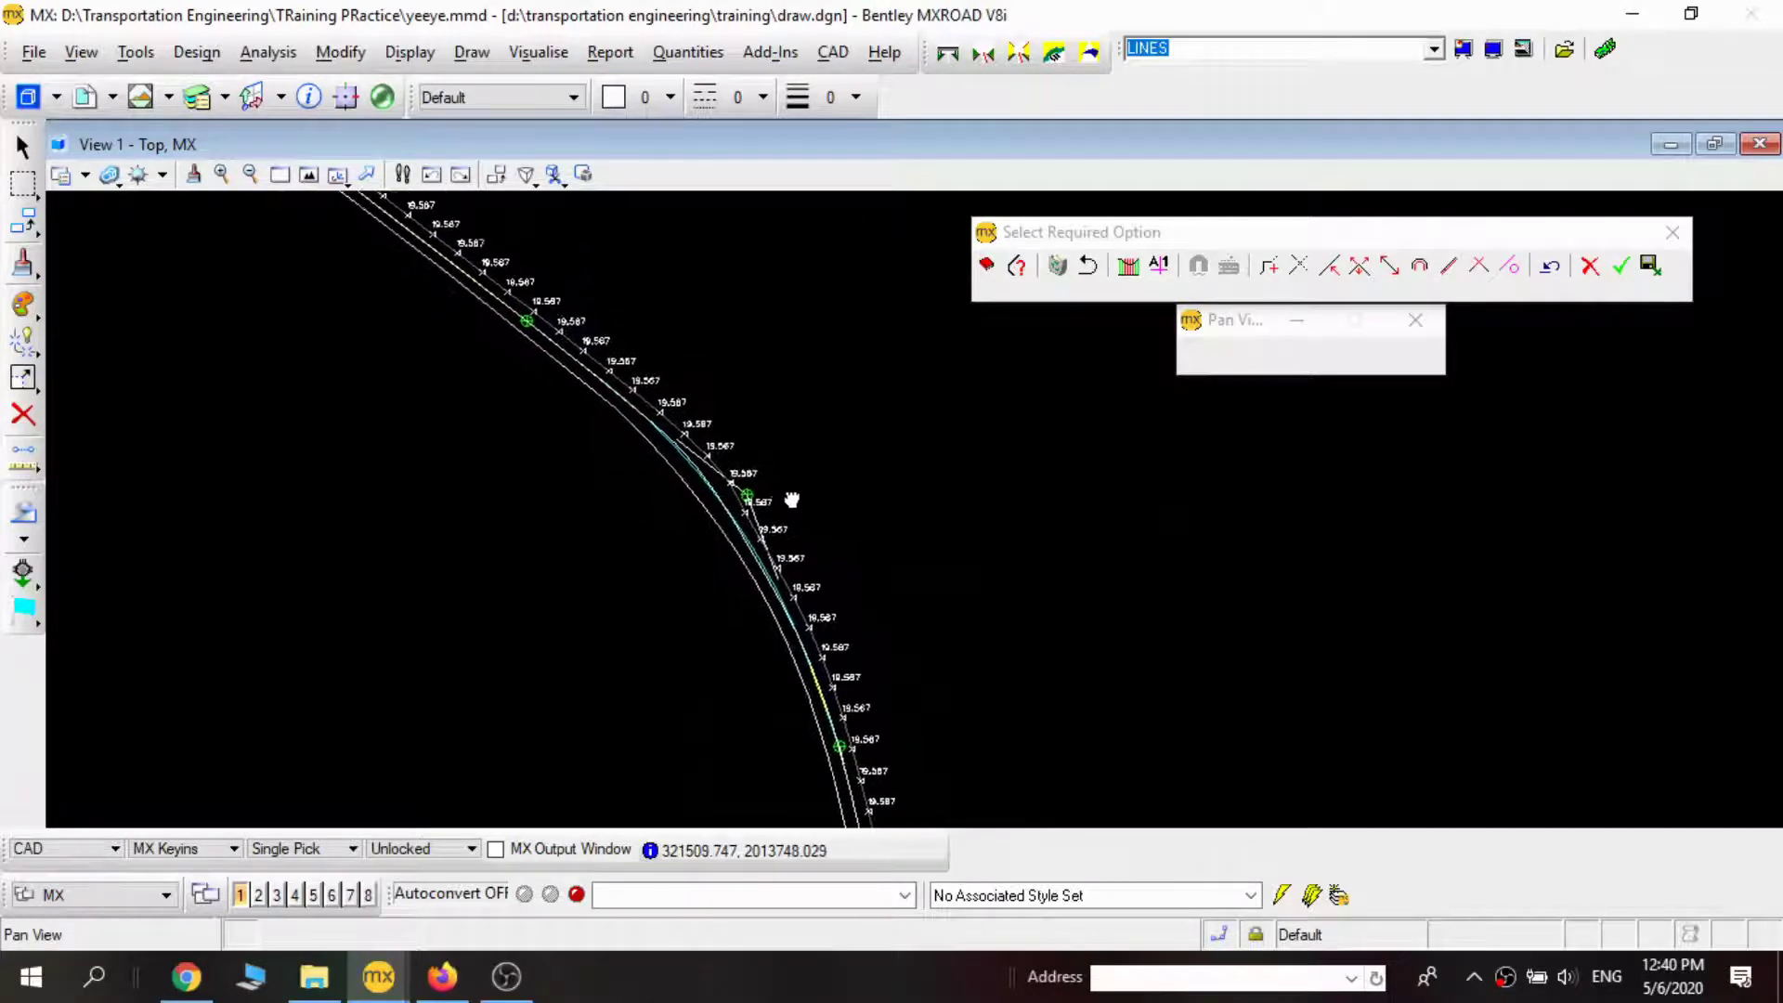
{"action": "scroll", "coordinate": [778, 524], "scroll_direction": "up", "scroll_amount": 5}
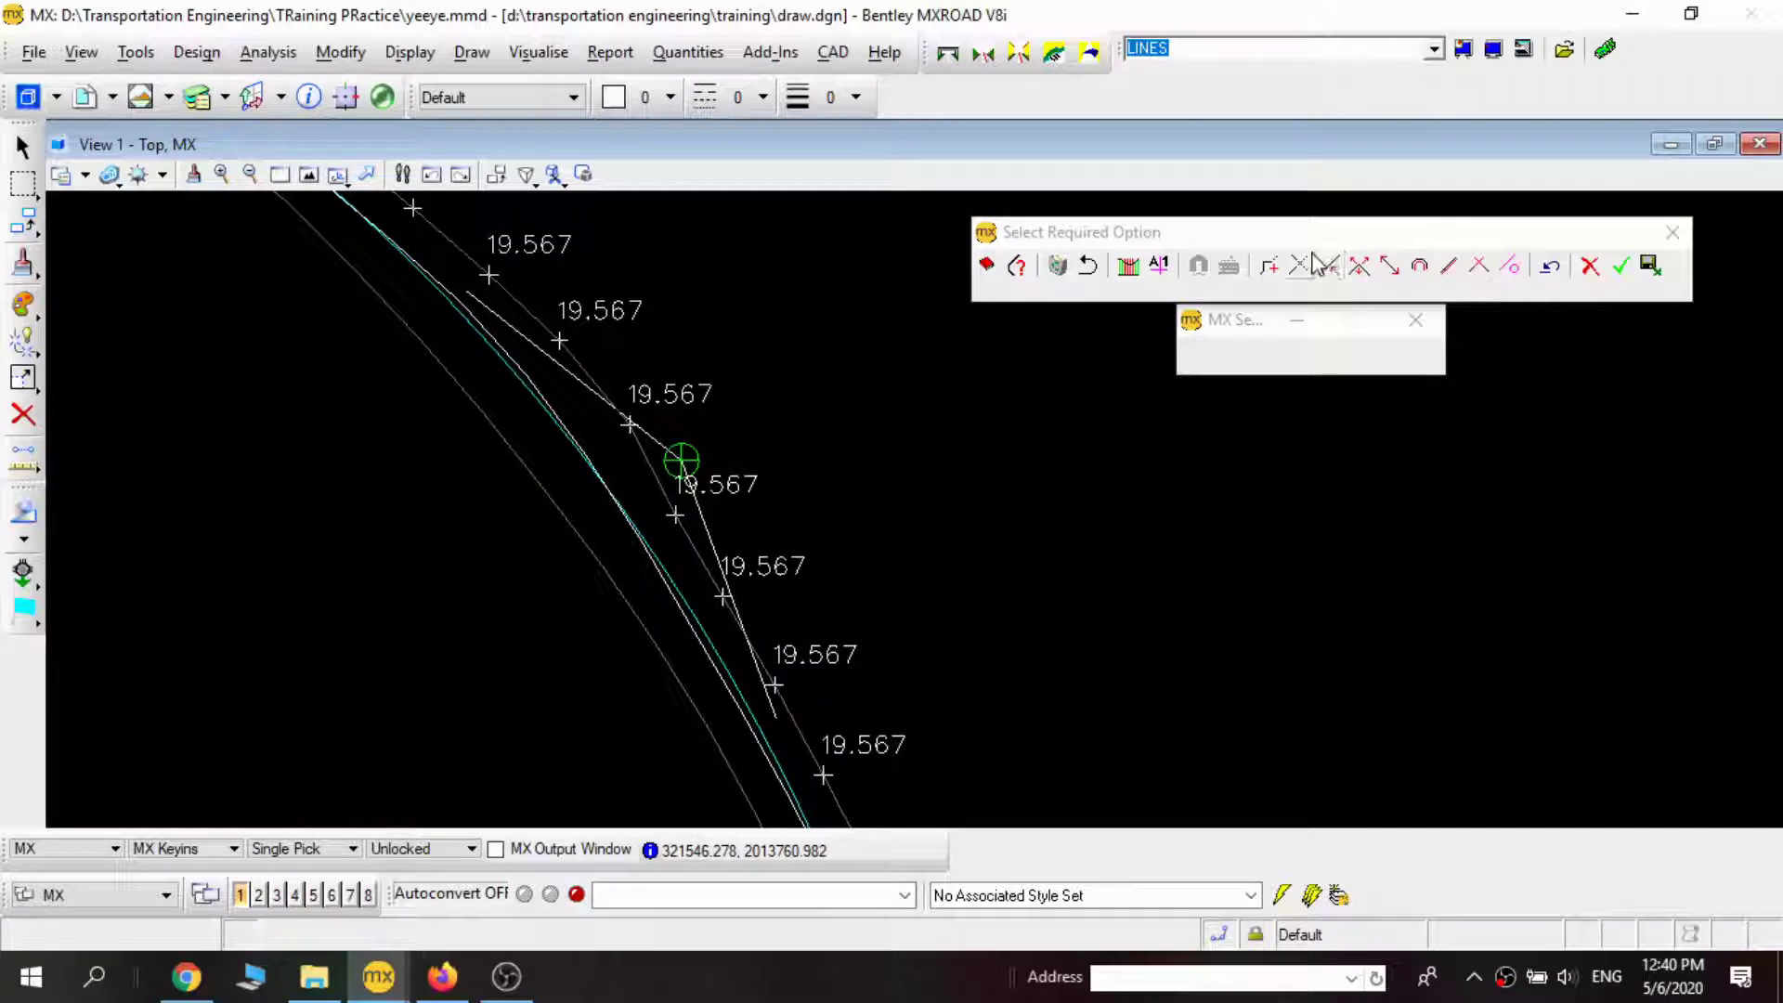
Step: Slide the main bend's IP along its bearing so the curve follows the road between its edges
{"action": "left_click", "coordinate": [1386, 272]}
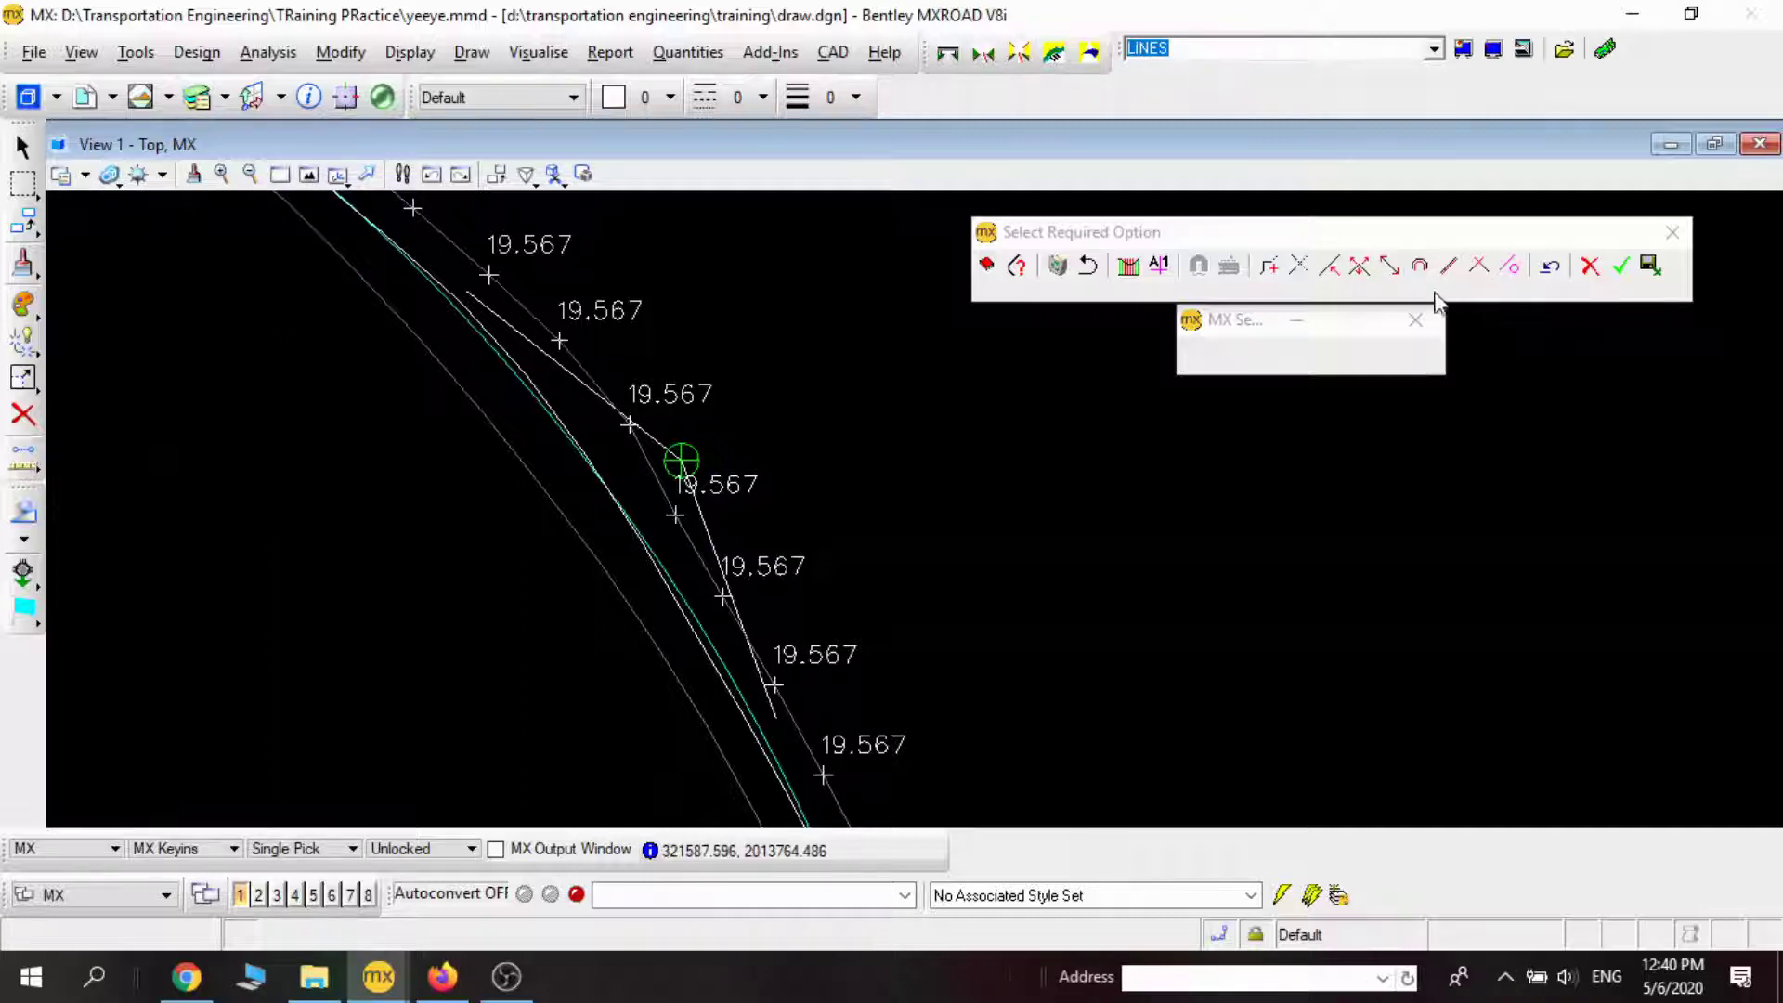
{"action": "left_click", "coordinate": [1390, 267]}
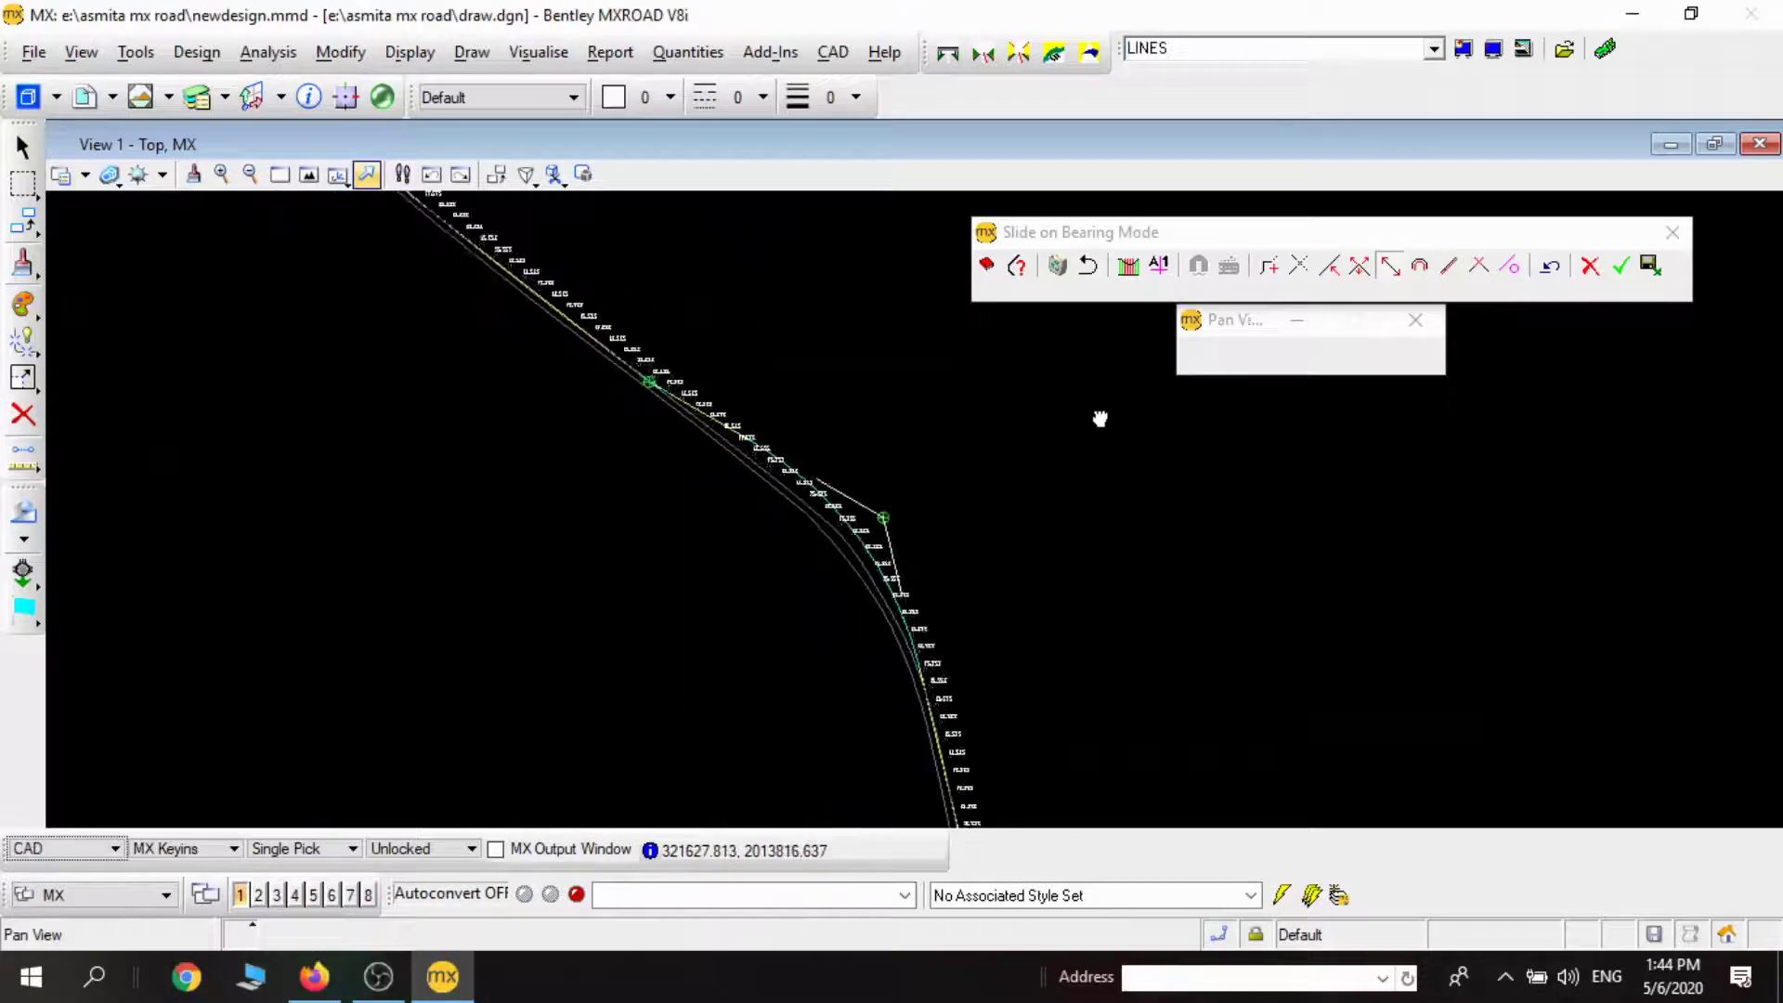
{"action": "left_click_drag", "start_coordinate": [1098, 414], "coordinate": [973, 418]}
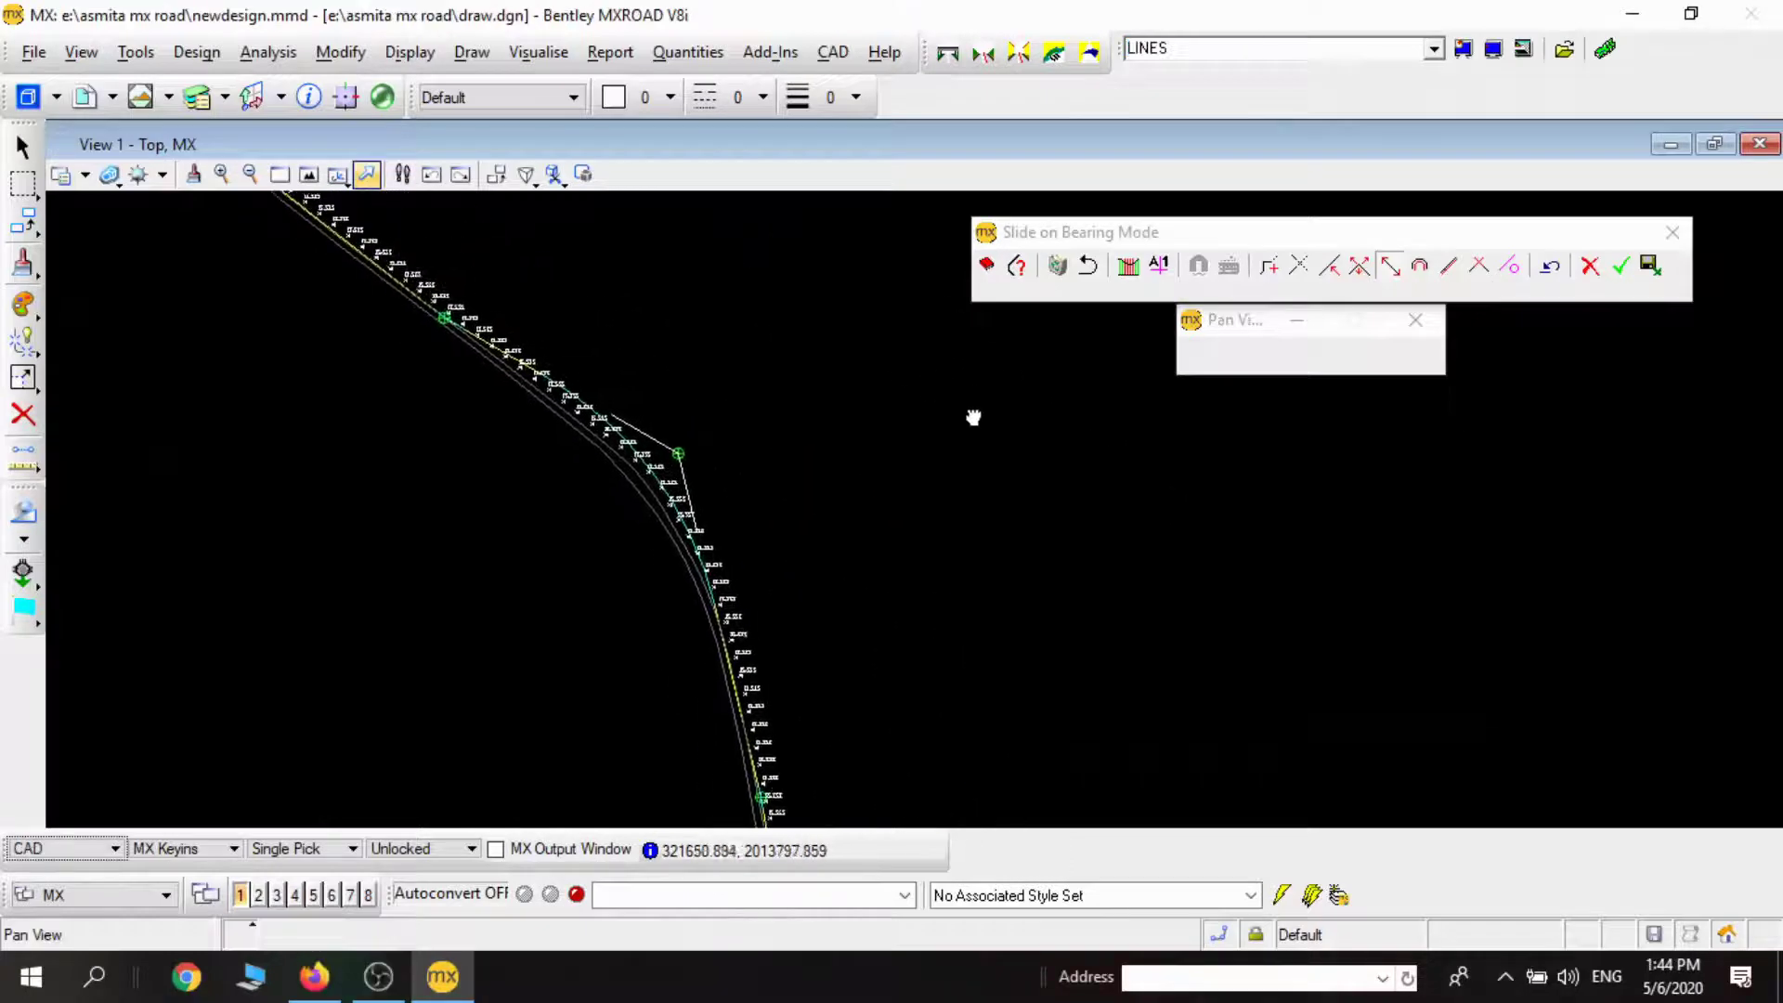
{"action": "mouse_move", "coordinate": [973, 418]}
{"action": "middle_mouse_down"}
{"action": "mouse_move", "coordinate": [941, 379]}
{"action": "mouse_move", "coordinate": [956, 402]}
{"action": "middle_mouse_up"}
{"action": "scroll", "coordinate": [823, 415], "scroll_direction": "up", "scroll_amount": 2}
{"action": "middle_click_drag", "start_coordinate": [694, 472], "coordinate": [889, 562]}
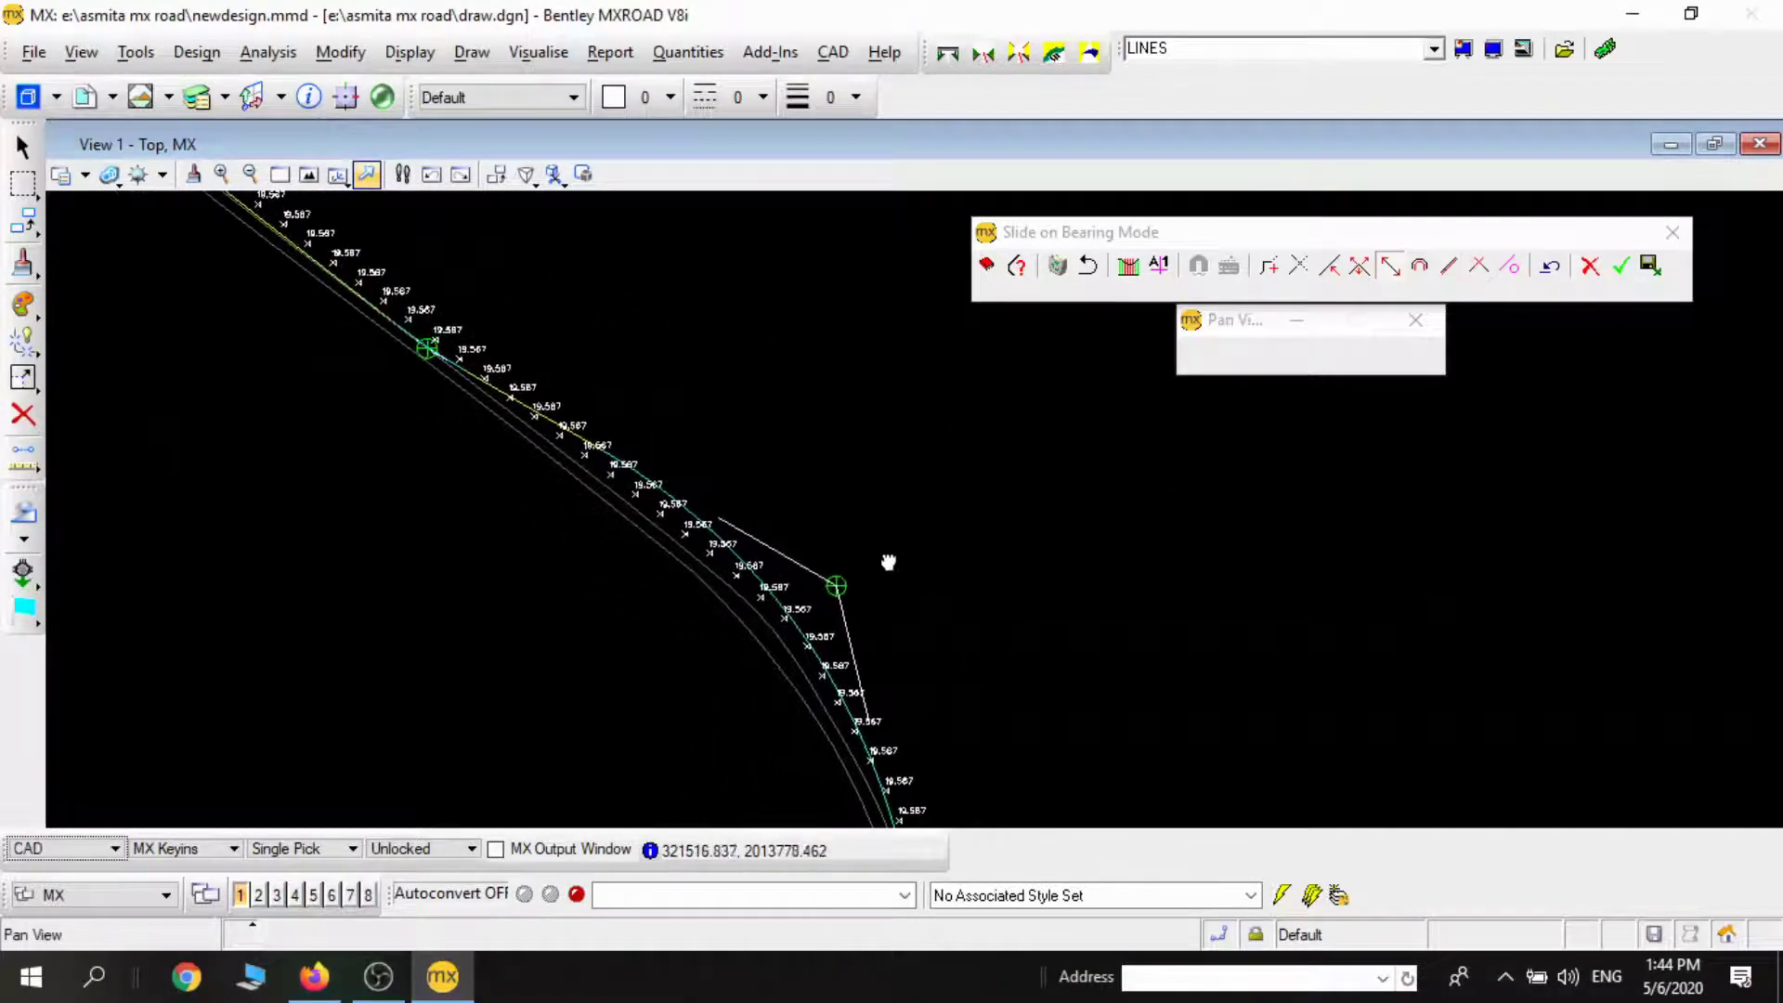
{"action": "right_click", "coordinate": [888, 562]}
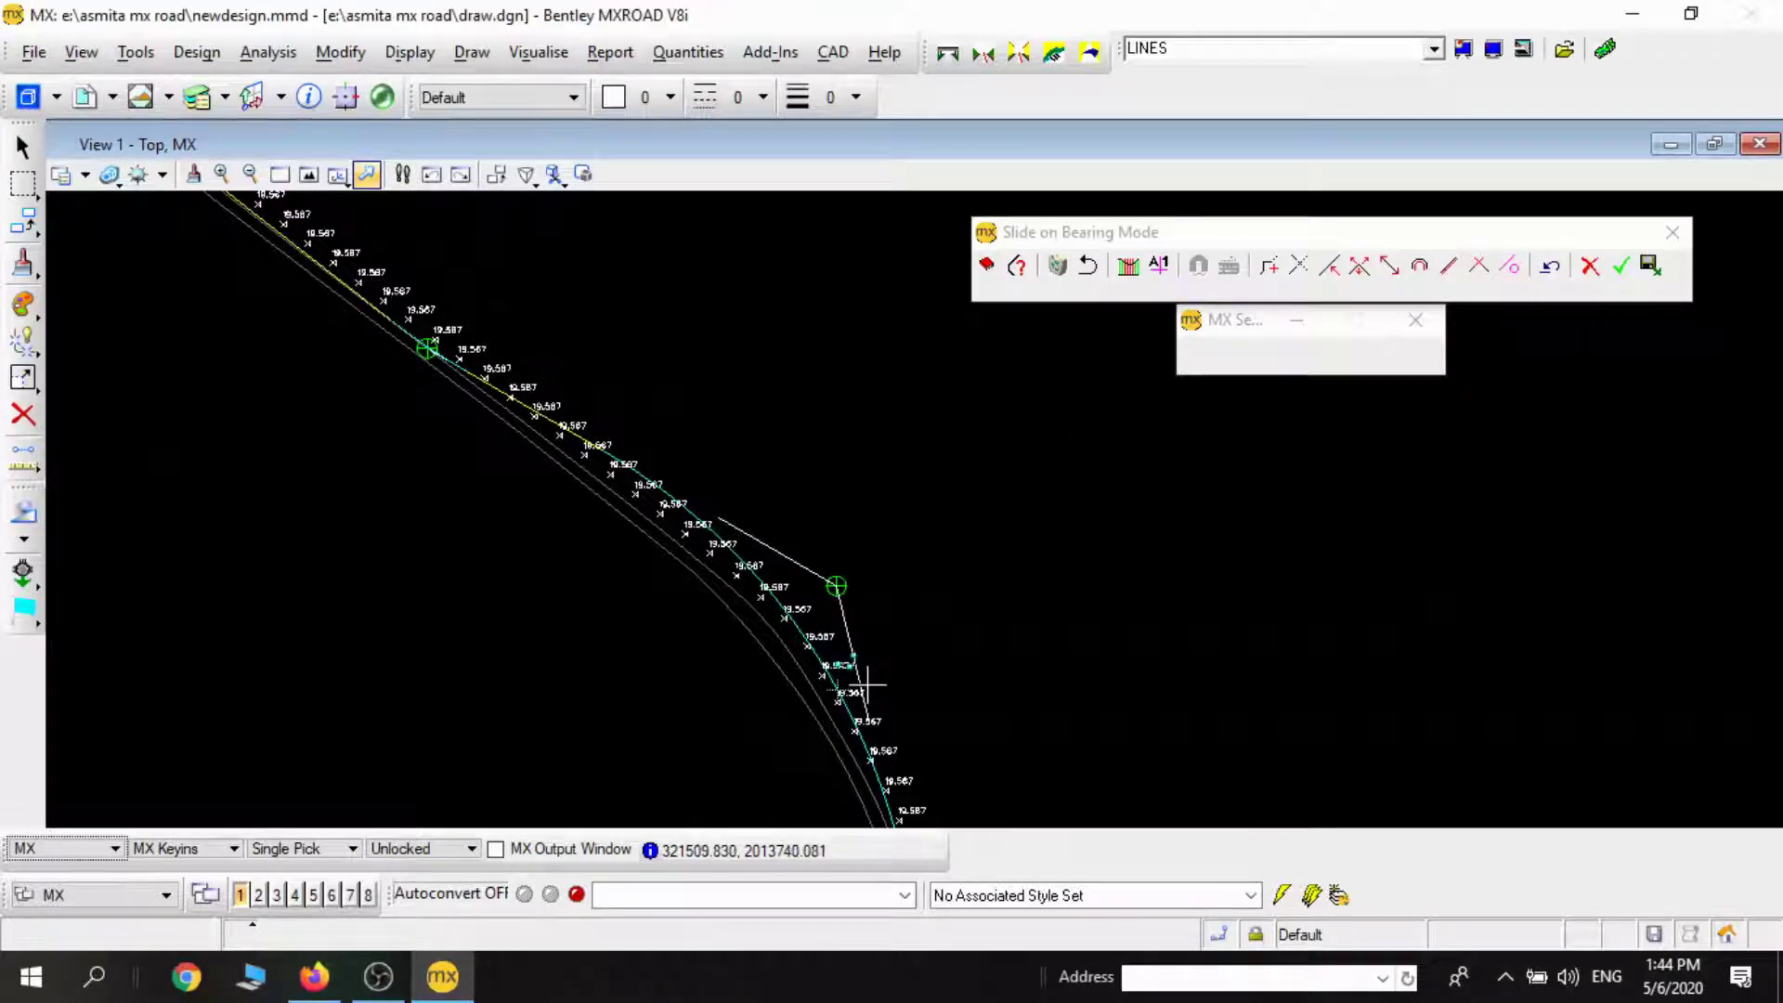
{"action": "left_click", "coordinate": [1390, 265]}
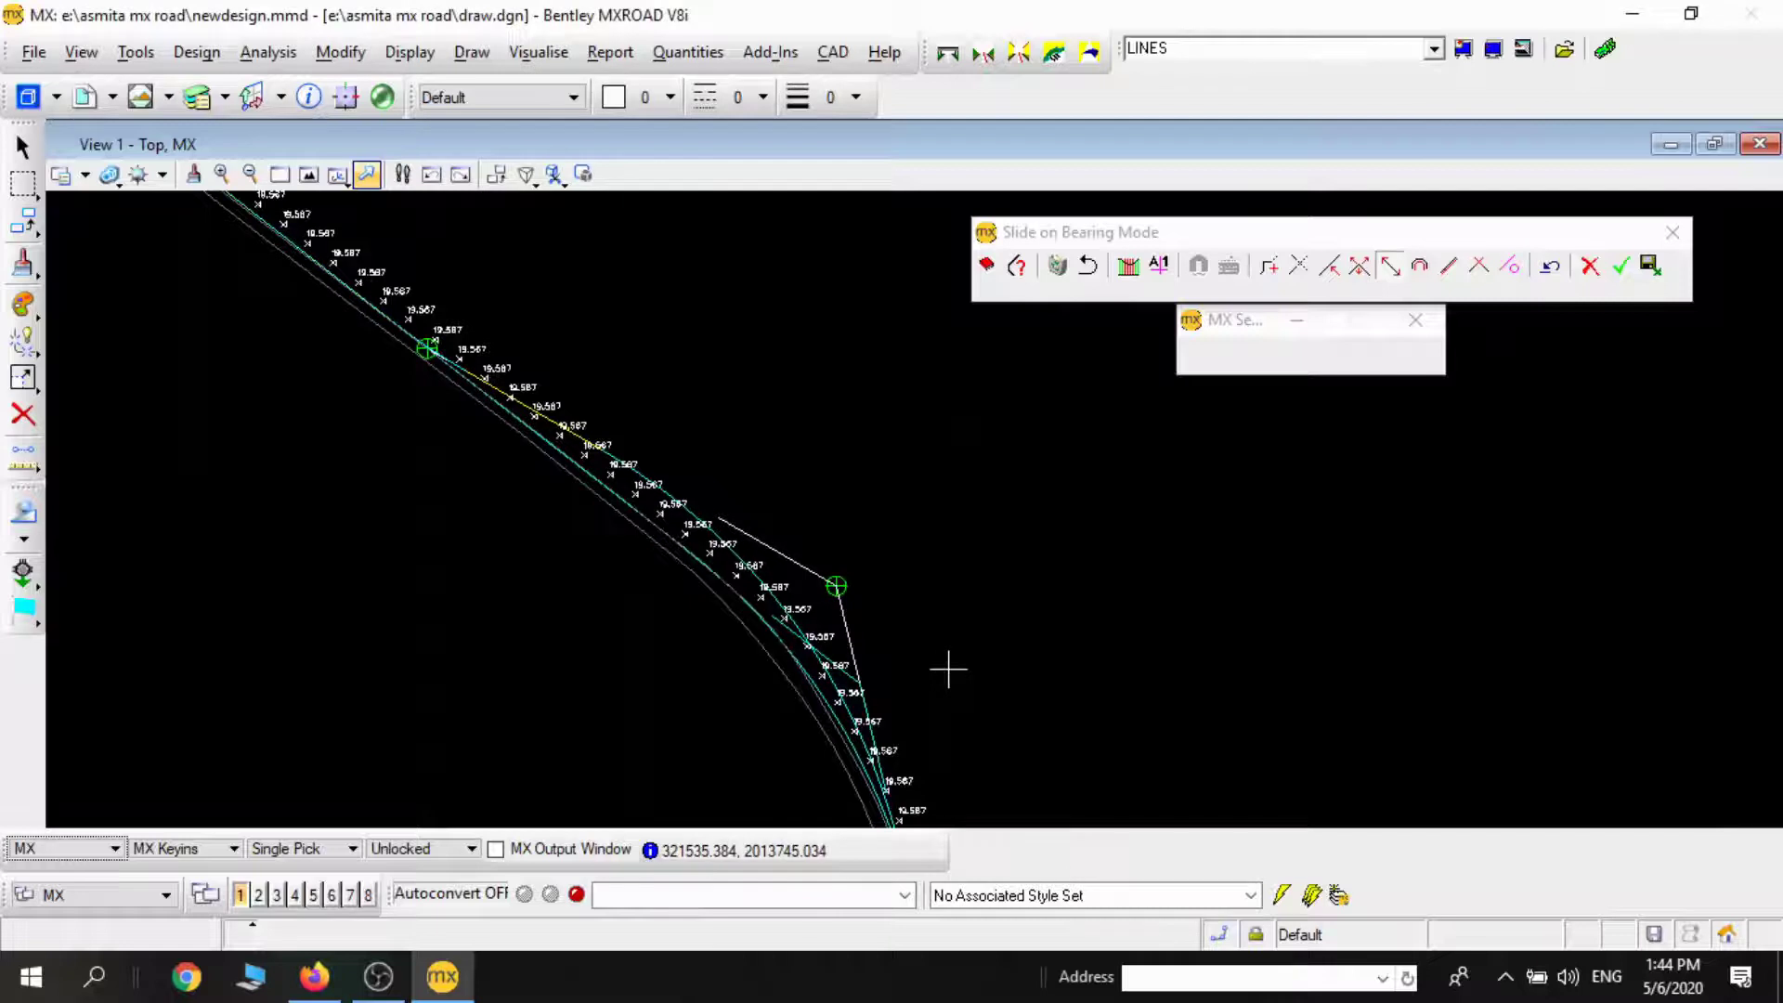
{"action": "mouse_move", "coordinate": [996, 671]}
{"action": "middle_mouse_down"}
{"action": "mouse_move", "coordinate": [959, 601]}
{"action": "mouse_move", "coordinate": [932, 446]}
{"action": "mouse_move", "coordinate": [912, 510]}
{"action": "mouse_move", "coordinate": [939, 394]}
{"action": "mouse_move", "coordinate": [986, 345]}
{"action": "mouse_move", "coordinate": [991, 405]}
{"action": "middle_mouse_up"}
{"action": "scroll", "coordinate": [911, 507], "scroll_direction": "up", "scroll_amount": 3}
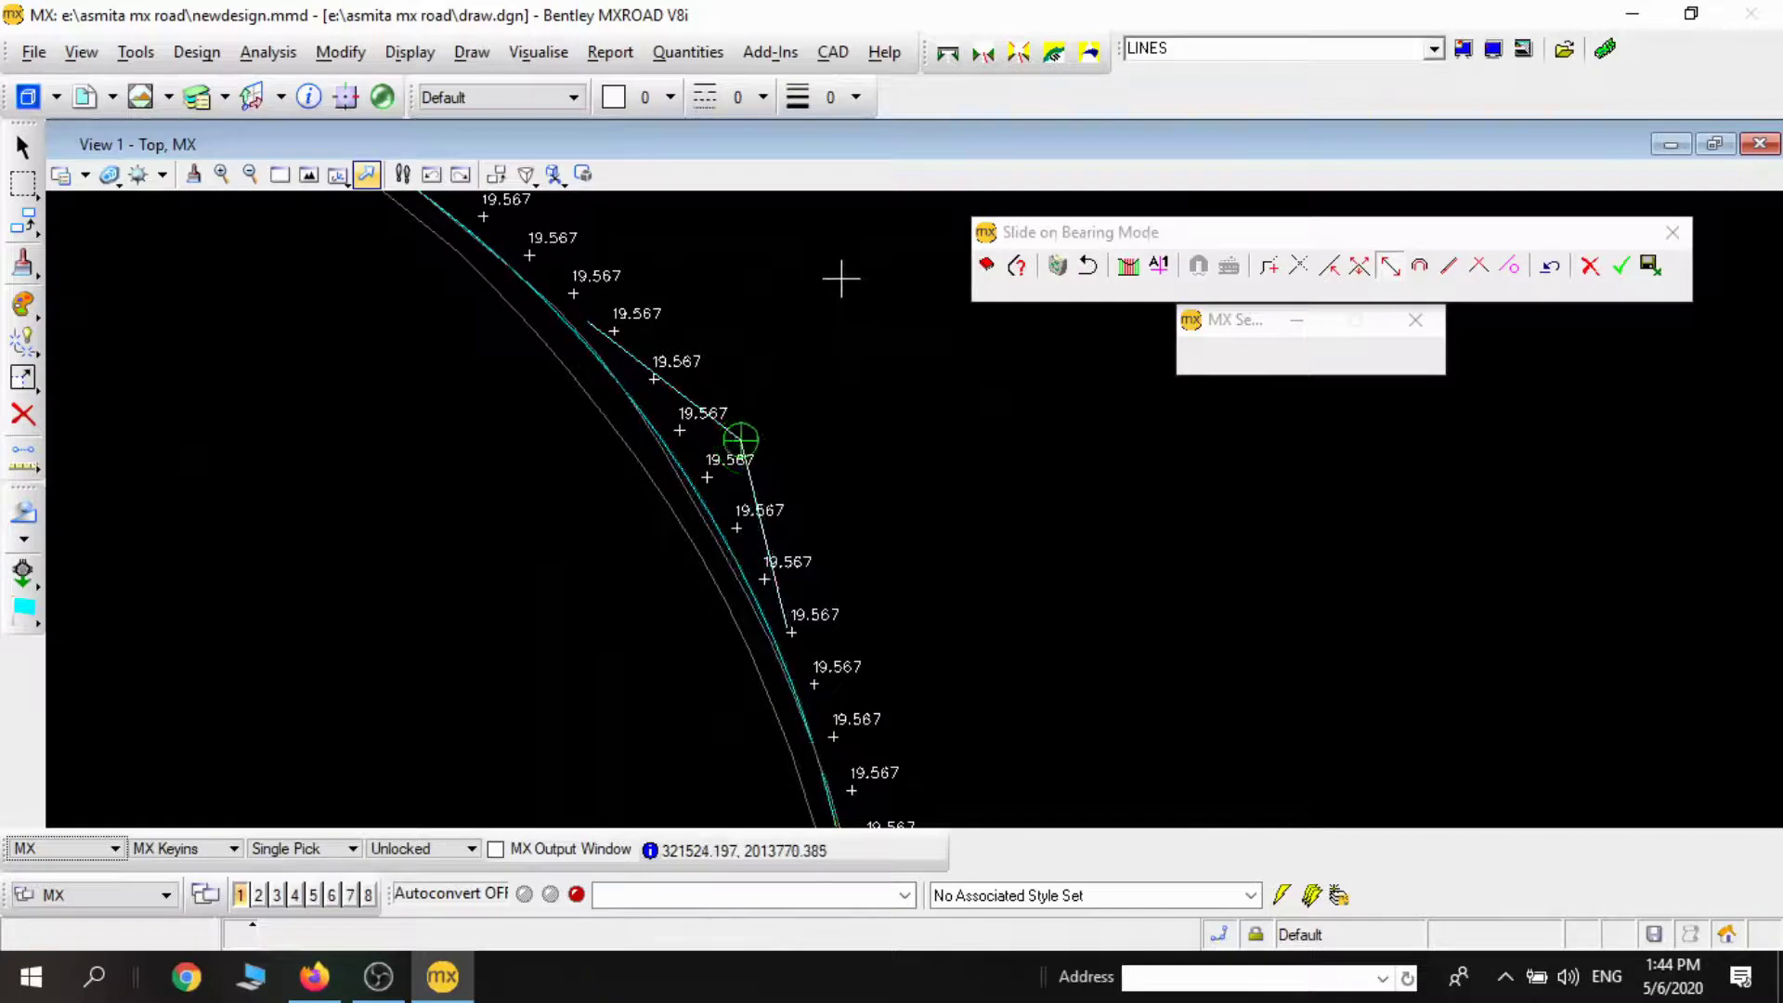
Step: Slide the southern bend's IP, beside the 13.030 level, along its bearing back onto the road
{"action": "middle_click_drag", "start_coordinate": [871, 374], "coordinate": [883, 453]}
{"action": "scroll", "coordinate": [814, 280], "scroll_direction": "down", "scroll_amount": 2}
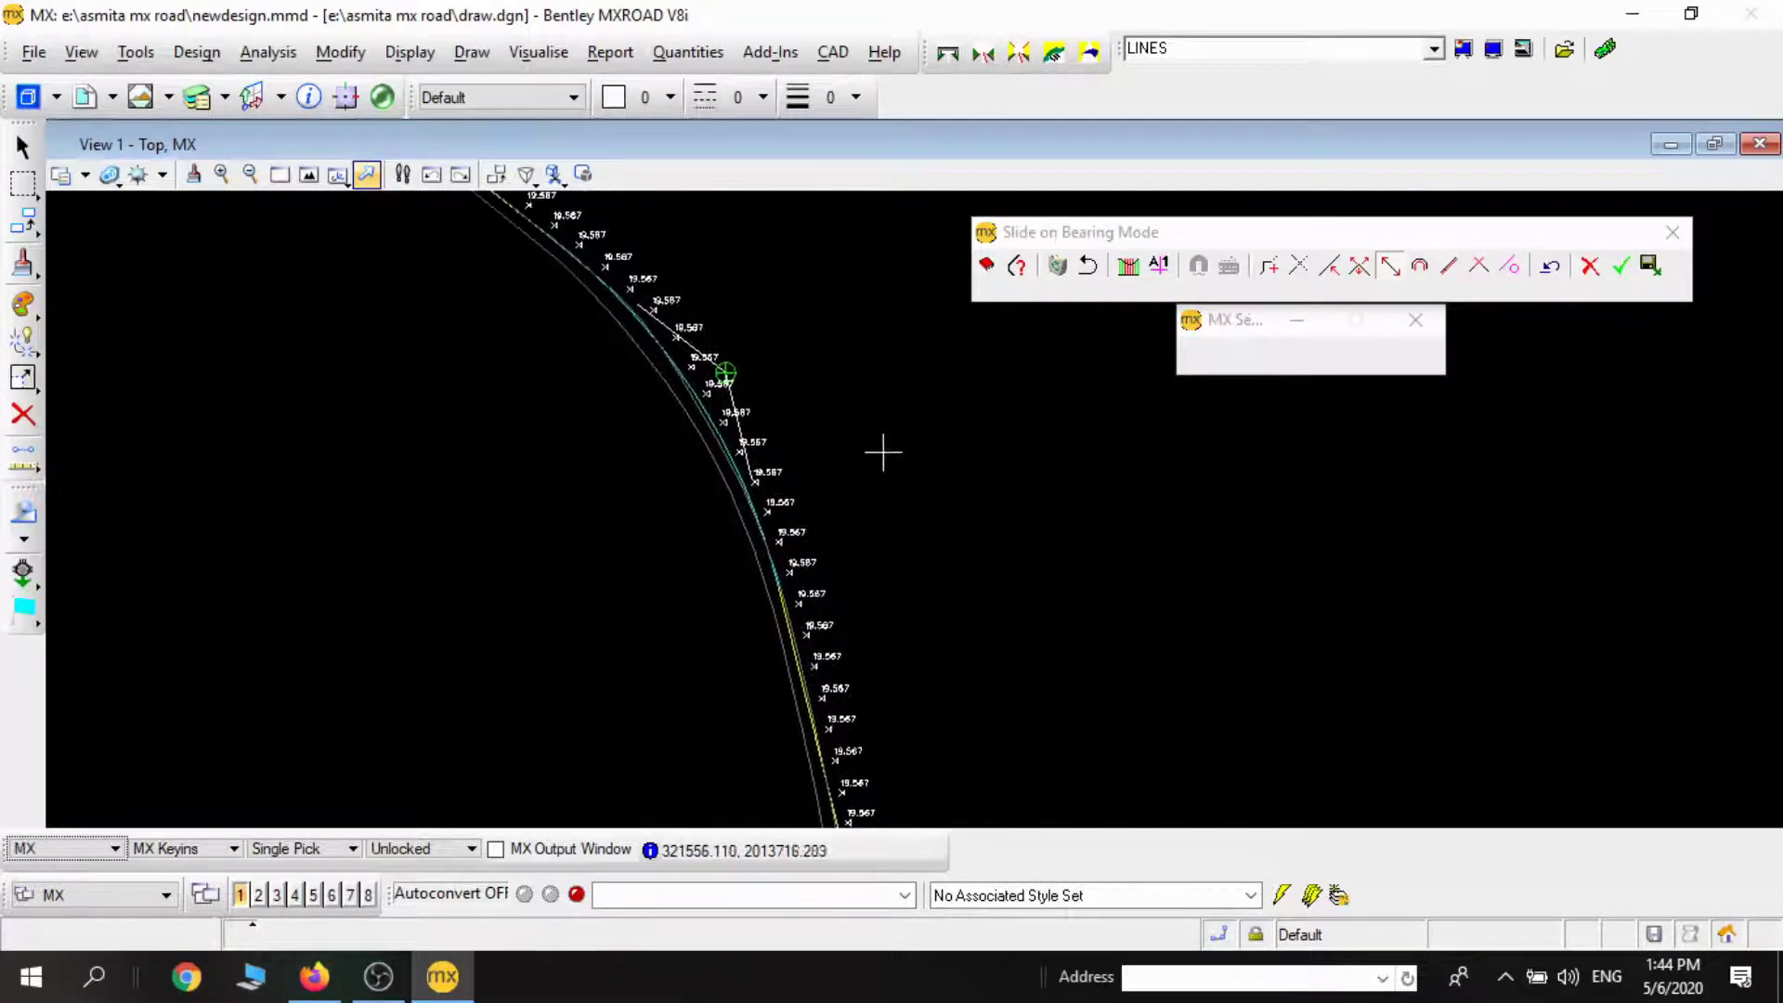
{"action": "scroll", "coordinate": [958, 531], "scroll_direction": "down", "scroll_amount": 2}
{"action": "middle_click_drag", "start_coordinate": [907, 669], "coordinate": [677, 367]}
{"action": "middle_click_drag", "start_coordinate": [935, 716], "coordinate": [951, 416]}
{"action": "middle_click_drag", "start_coordinate": [959, 688], "coordinate": [880, 344]}
{"action": "scroll", "coordinate": [895, 622], "scroll_direction": "down", "scroll_amount": 2}
{"action": "middle_click_drag", "start_coordinate": [895, 622], "coordinate": [845, 449]}
{"action": "scroll", "coordinate": [780, 613], "scroll_direction": "up", "scroll_amount": 5}
{"action": "middle_click_drag", "start_coordinate": [683, 540], "coordinate": [629, 669]}
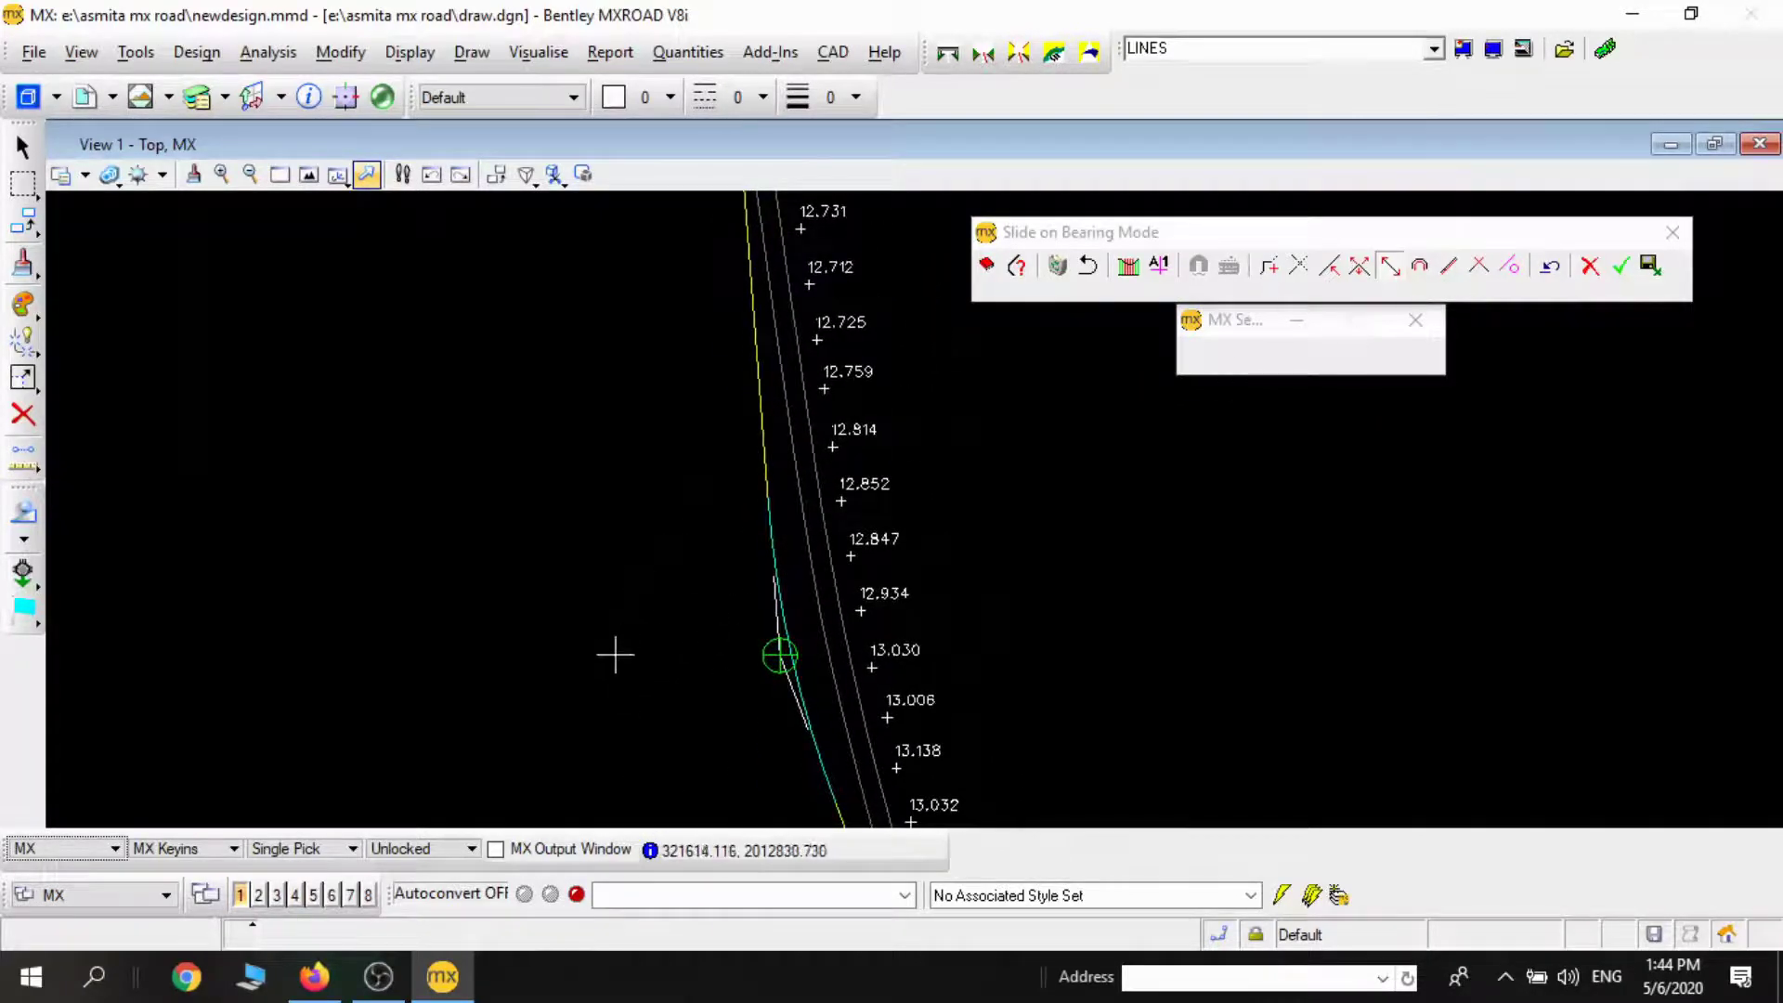
{"action": "middle_click_drag", "start_coordinate": [724, 783], "coordinate": [732, 656]}
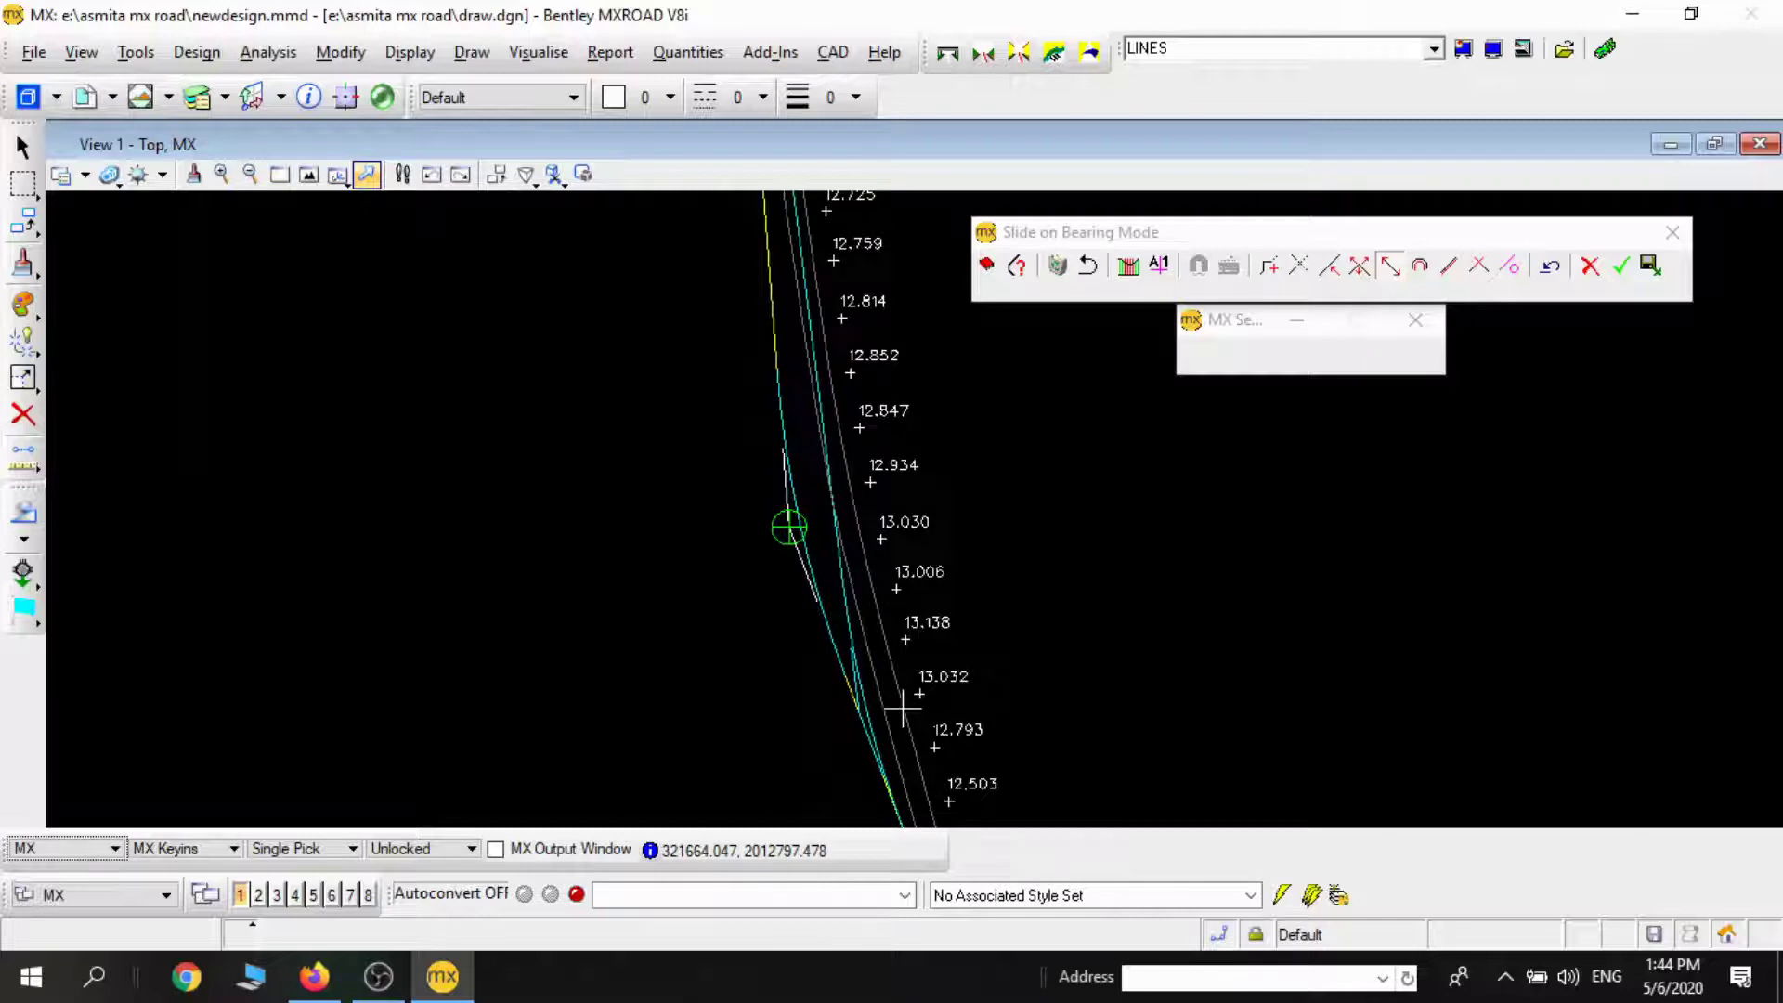
{"action": "middle_click_drag", "start_coordinate": [760, 632], "coordinate": [750, 446]}
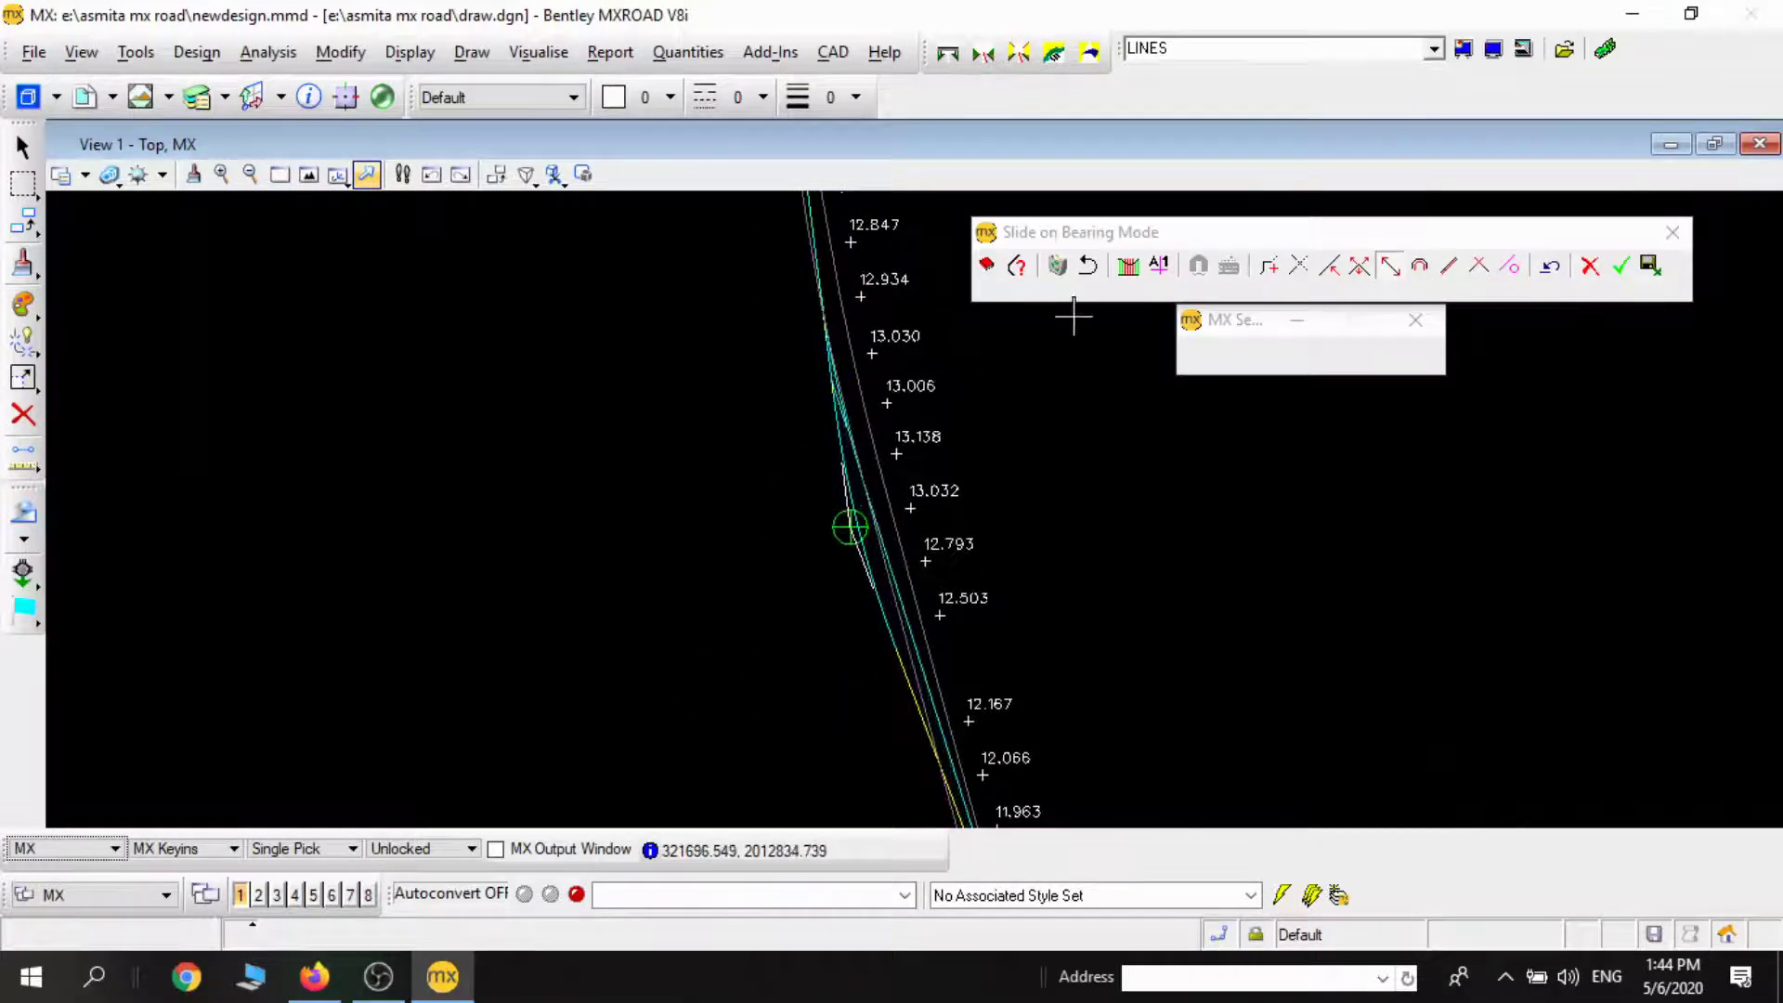
{"action": "right_click", "coordinate": [1037, 342]}
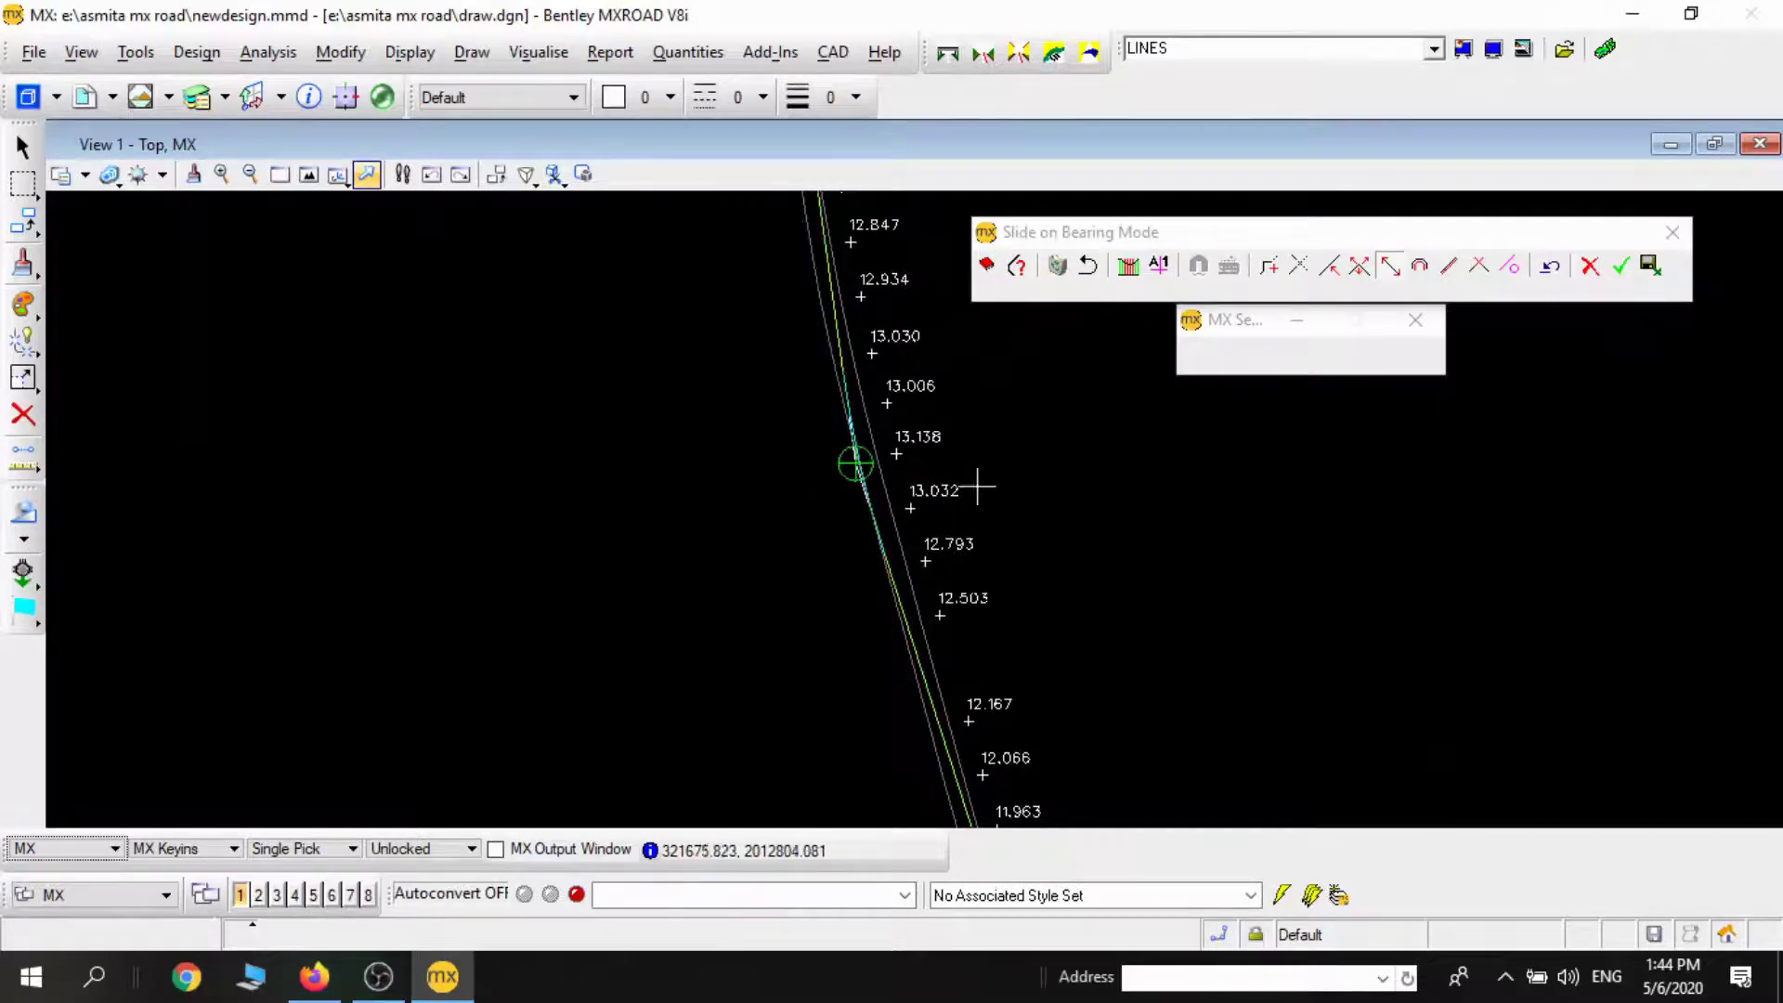
Step: Slide the southern bend's IP farther north along its bearing to between the 12.934 and 13.030 levels
{"action": "scroll", "coordinate": [985, 478], "scroll_direction": "down", "scroll_amount": 2}
{"action": "mouse_move", "coordinate": [993, 472]}
{"action": "middle_mouse_down"}
{"action": "mouse_move", "coordinate": [903, 665]}
{"action": "mouse_move", "coordinate": [900, 386]}
{"action": "mouse_move", "coordinate": [905, 415]}
{"action": "middle_mouse_up"}
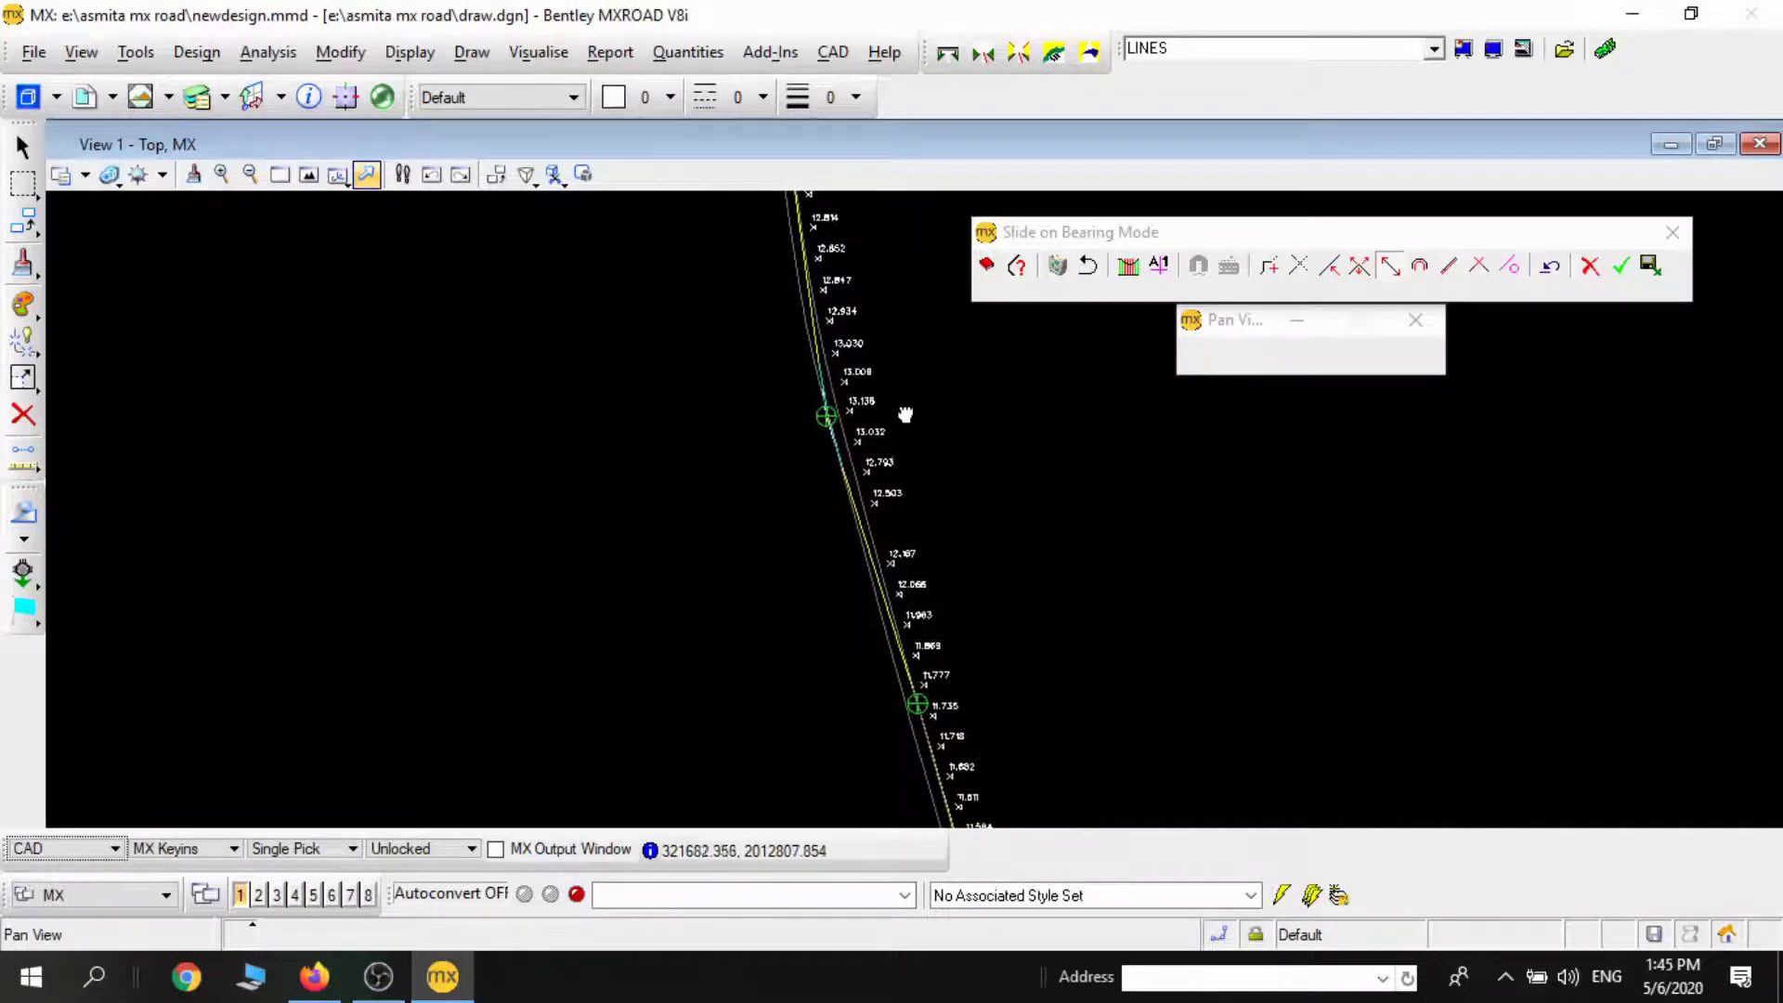
{"action": "left_click", "coordinate": [749, 337]}
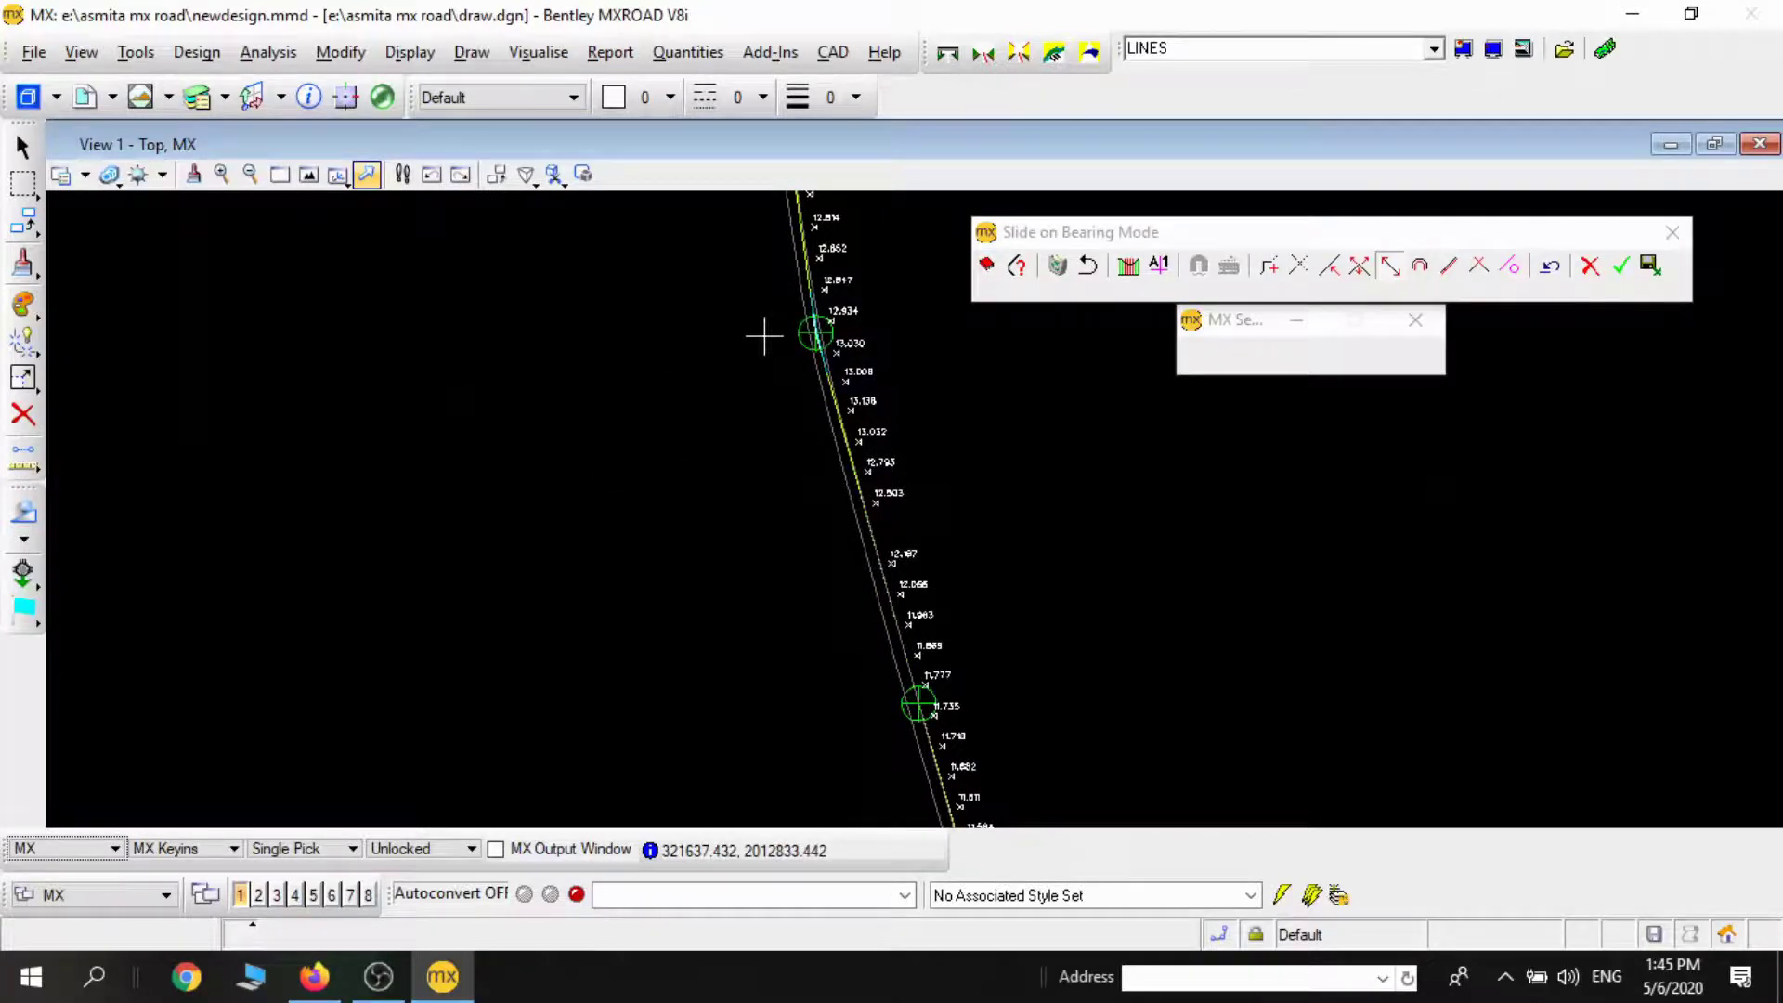
{"action": "scroll", "coordinate": [804, 325], "scroll_direction": "up", "scroll_amount": 4}
{"action": "scroll", "coordinate": [382, 346], "scroll_direction": "up", "scroll_amount": 4}
{"action": "scroll", "coordinate": [733, 397], "scroll_direction": "down", "scroll_amount": 4}
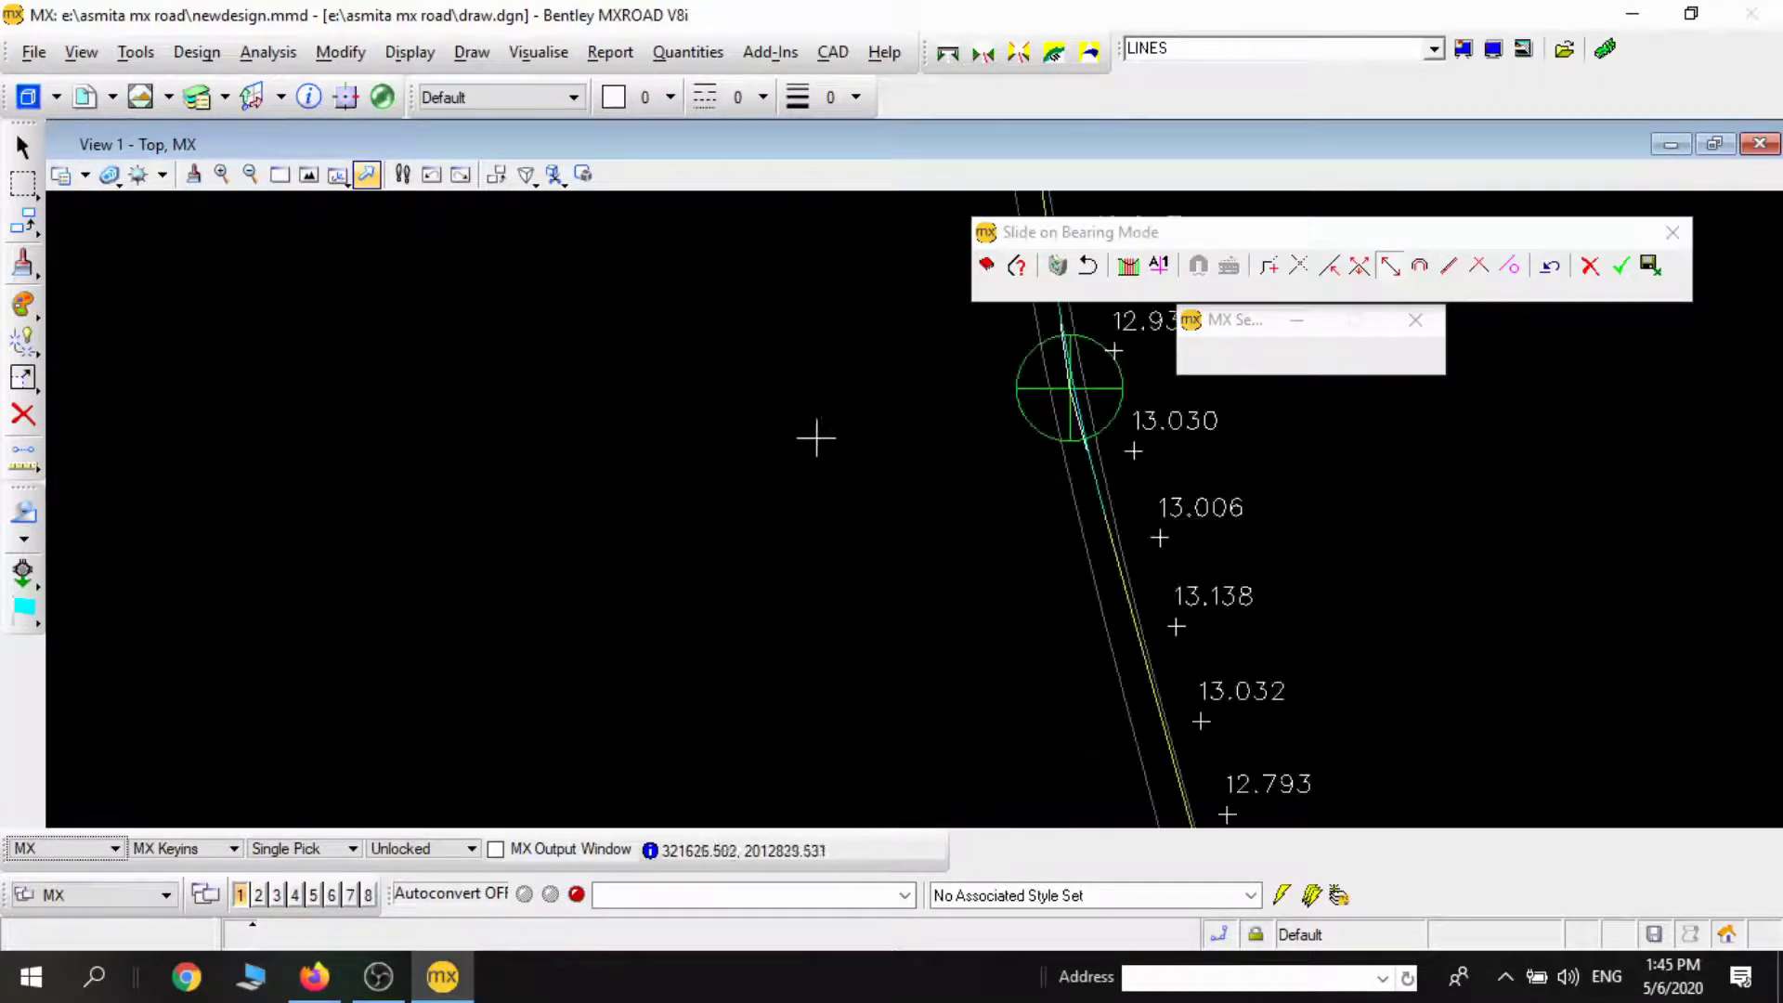
Step: Open the curve details of the southern bend, at the IP between the 12.934 and 13.030 levels, for editing
{"action": "mouse_move", "coordinate": [897, 453]}
{"action": "middle_mouse_down"}
{"action": "mouse_move", "coordinate": [415, 532]}
{"action": "mouse_move", "coordinate": [521, 537]}
{"action": "middle_mouse_up"}
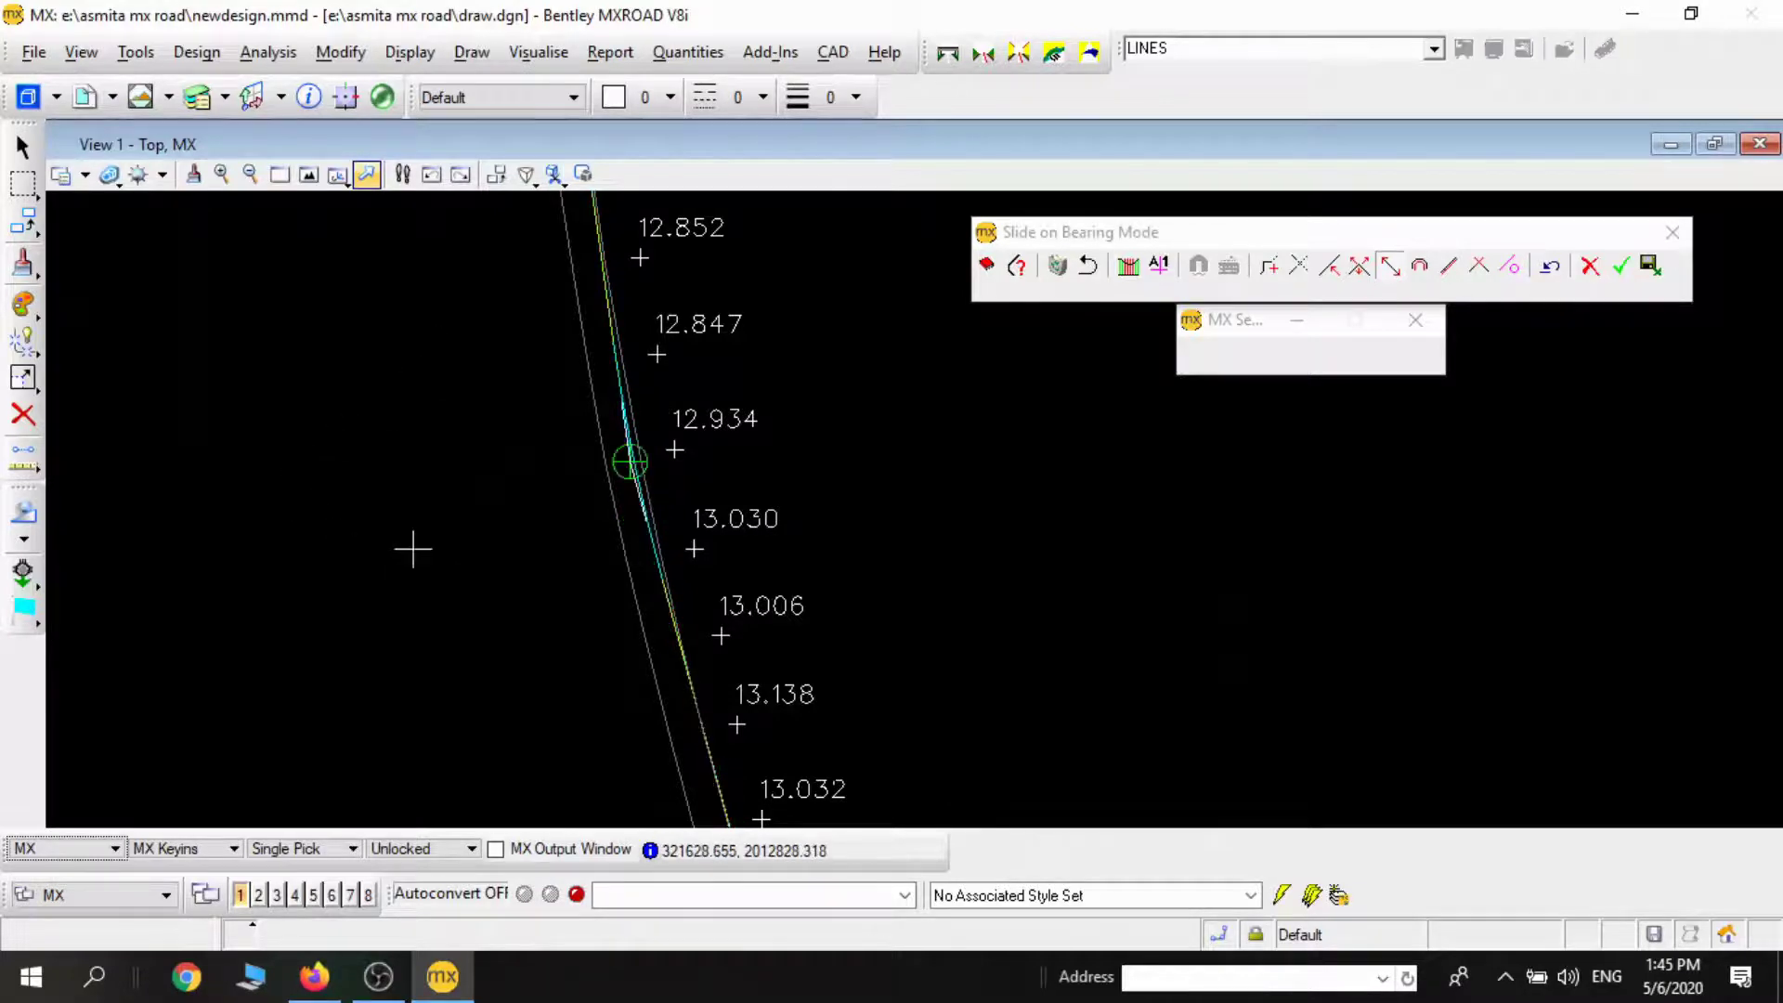
{"action": "middle_click_drag", "start_coordinate": [527, 453], "coordinate": [549, 318]}
{"action": "scroll", "coordinate": [565, 322], "scroll_direction": "up", "scroll_amount": 2}
{"action": "middle_click_drag", "start_coordinate": [921, 376], "coordinate": [888, 414]}
{"action": "left_click", "coordinate": [1419, 266]}
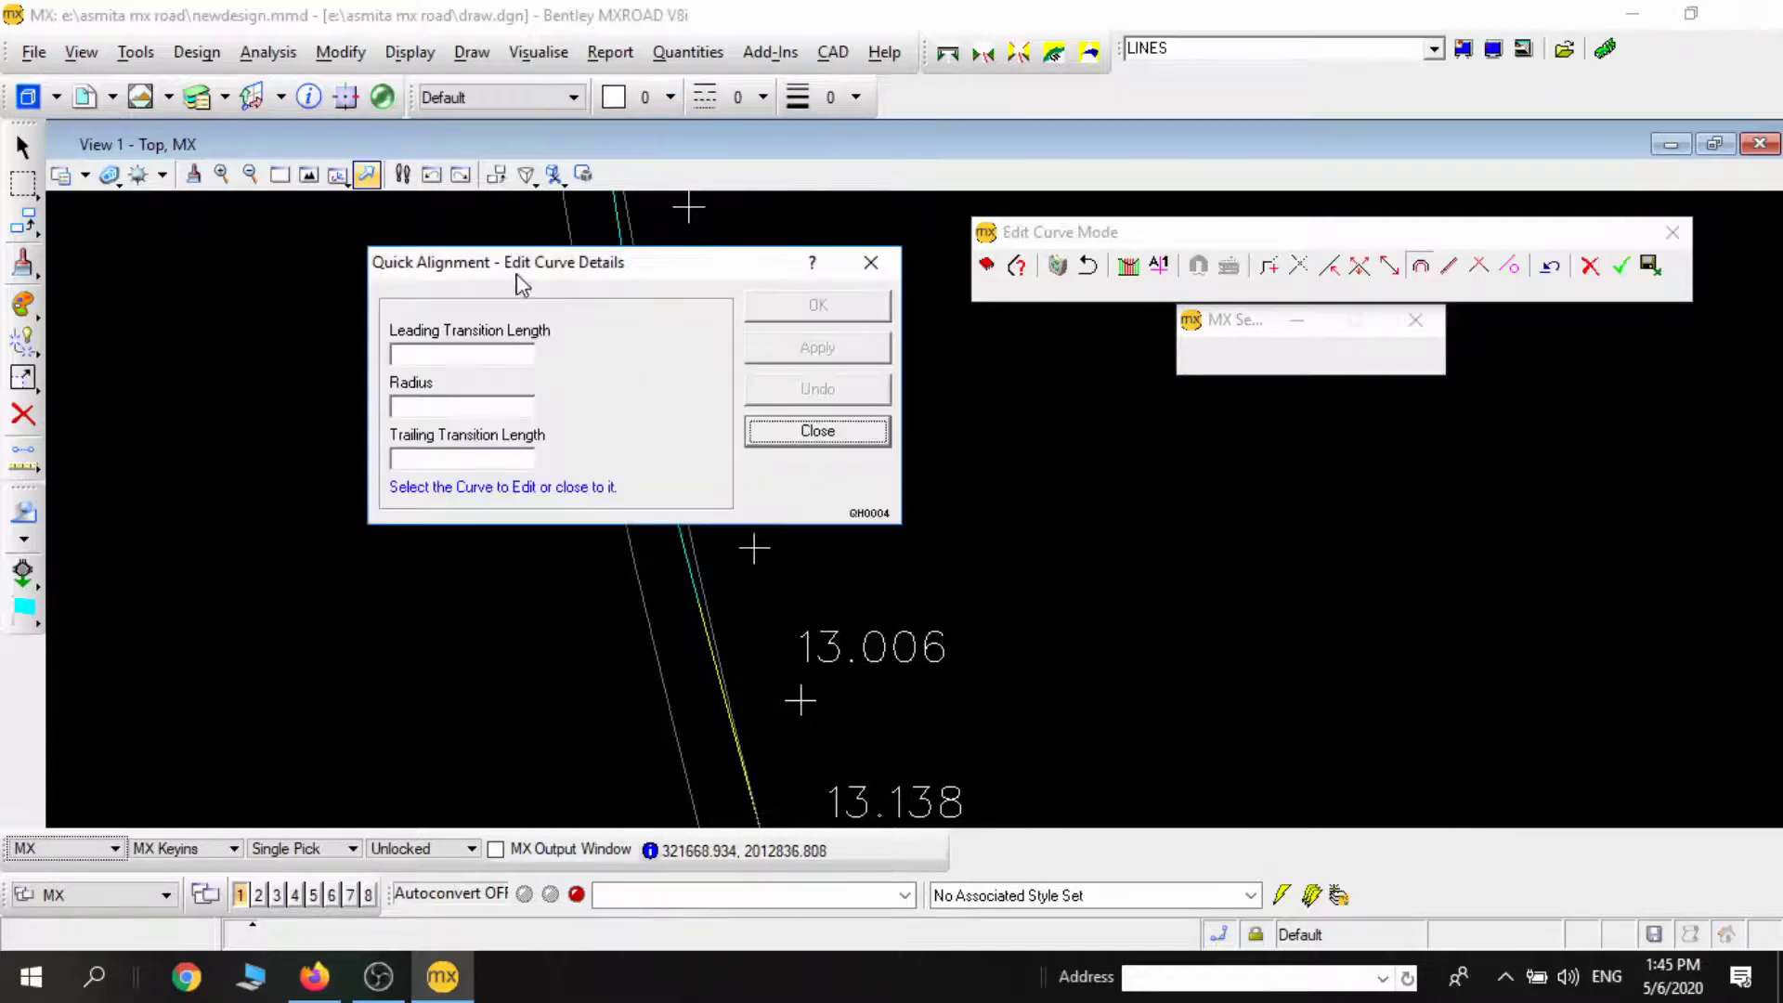
{"action": "left_click_drag", "start_coordinate": [520, 283], "coordinate": [1058, 286]}
{"action": "scroll", "coordinate": [650, 409], "scroll_direction": "up", "scroll_amount": 3}
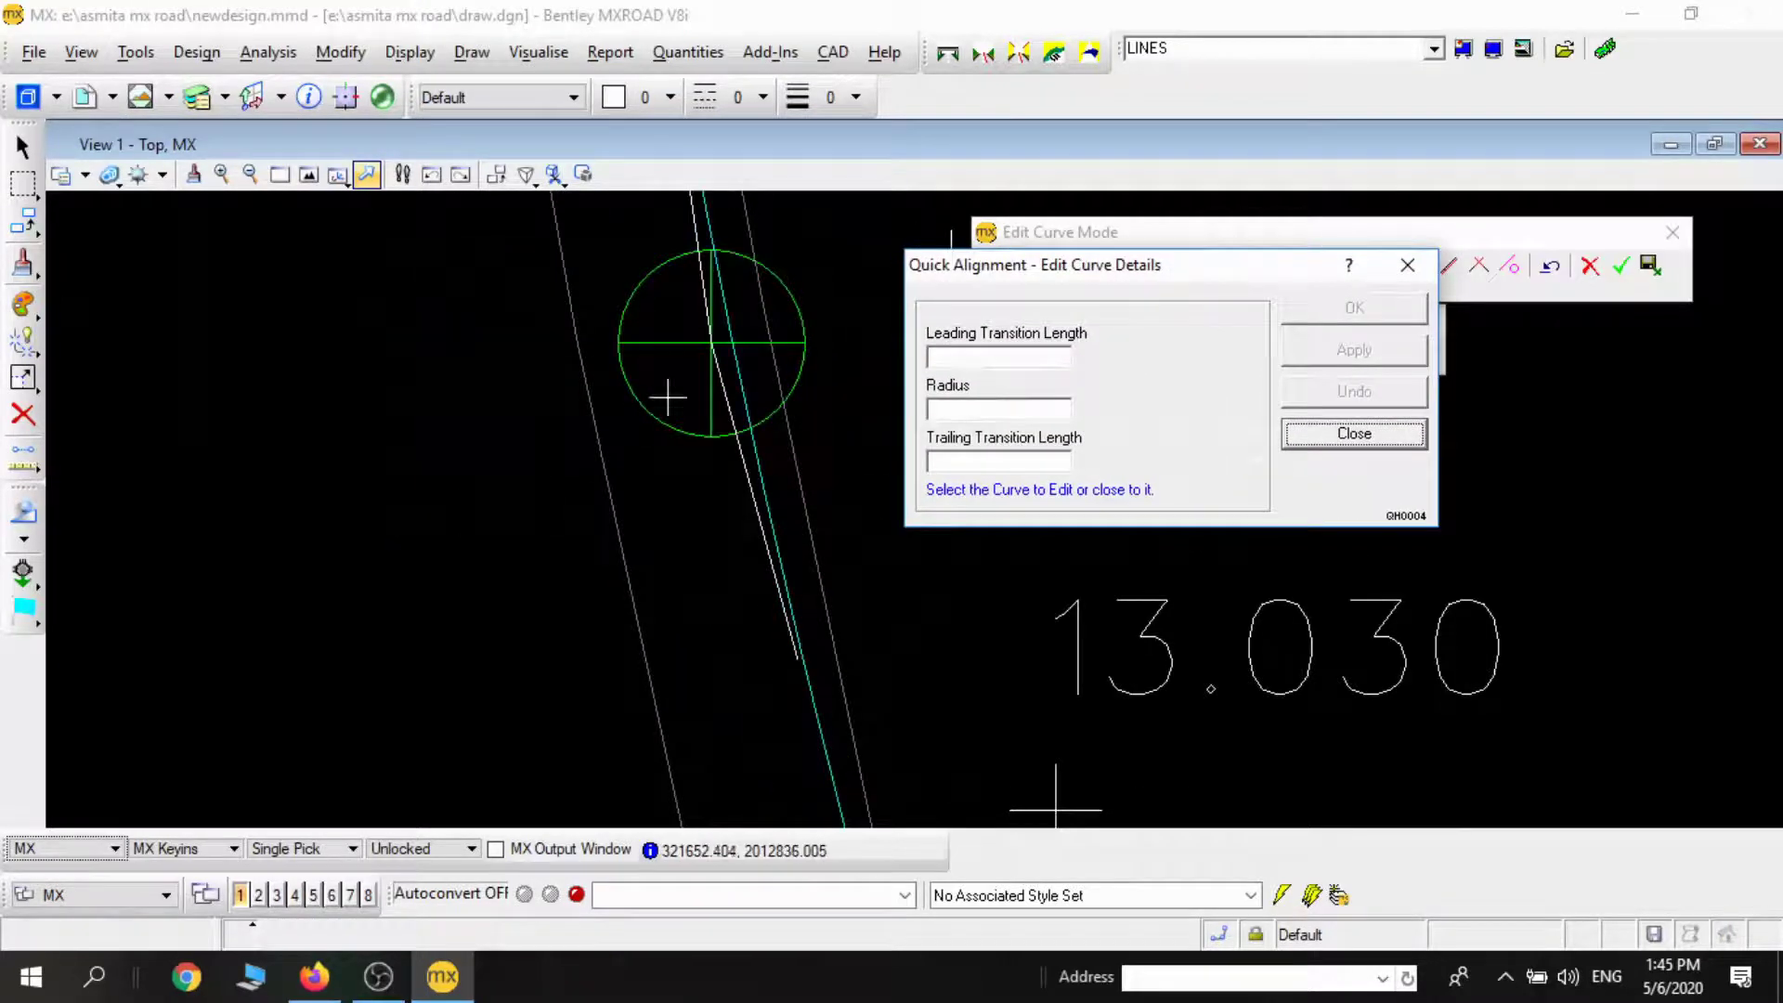
{"action": "left_click", "coordinate": [694, 348]}
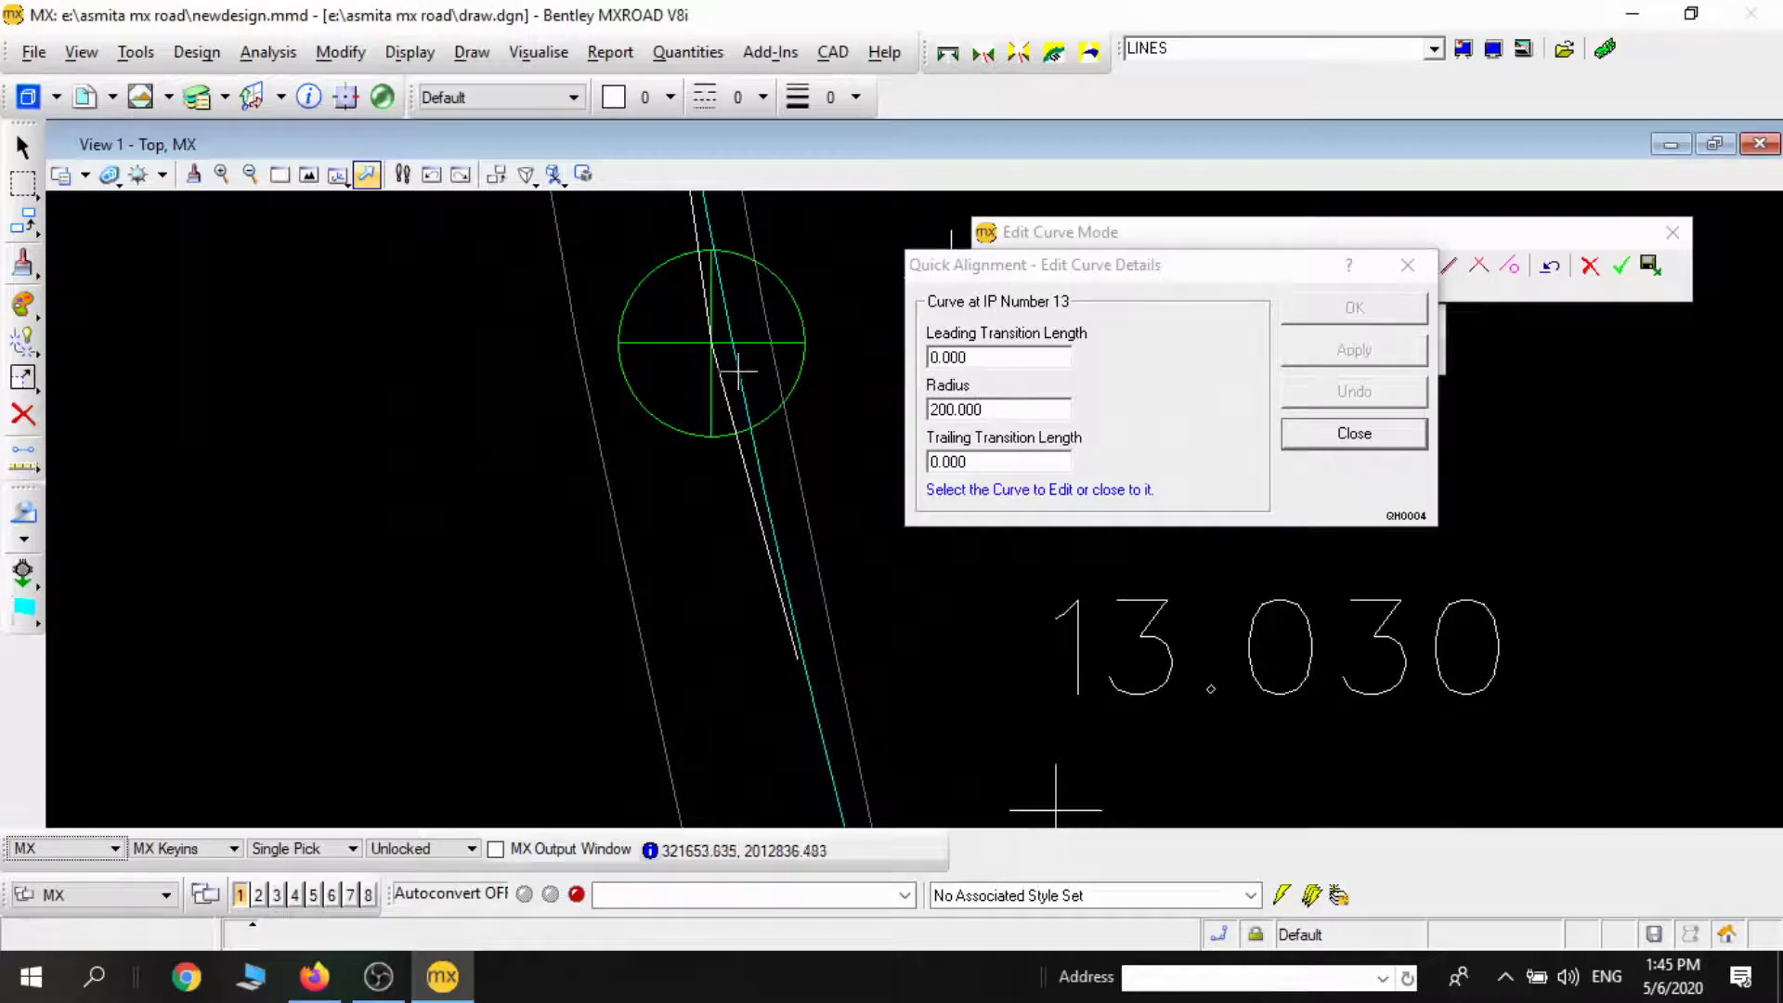
Step: Apply a radius of 400 to the southern bend's curve
{"action": "left_click", "coordinate": [1022, 425]}
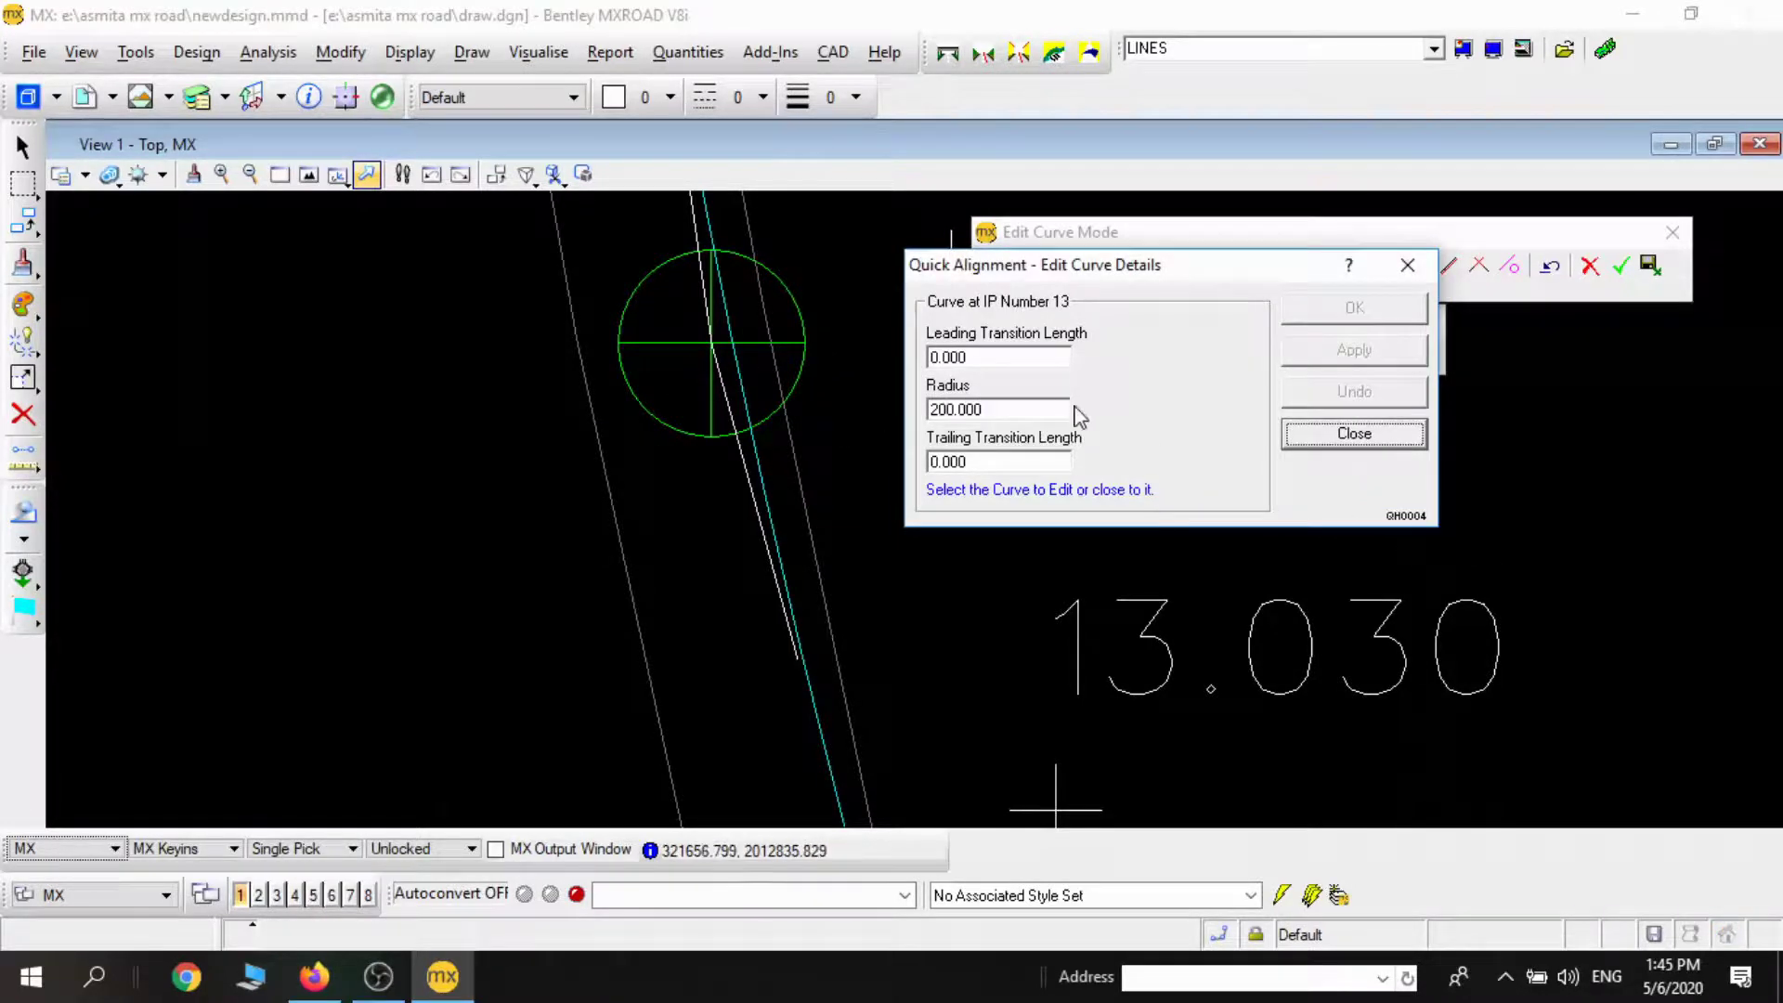
{"action": "left_click_drag", "start_coordinate": [1030, 411], "coordinate": [790, 426]}
{"action": "type", "text": "400"}
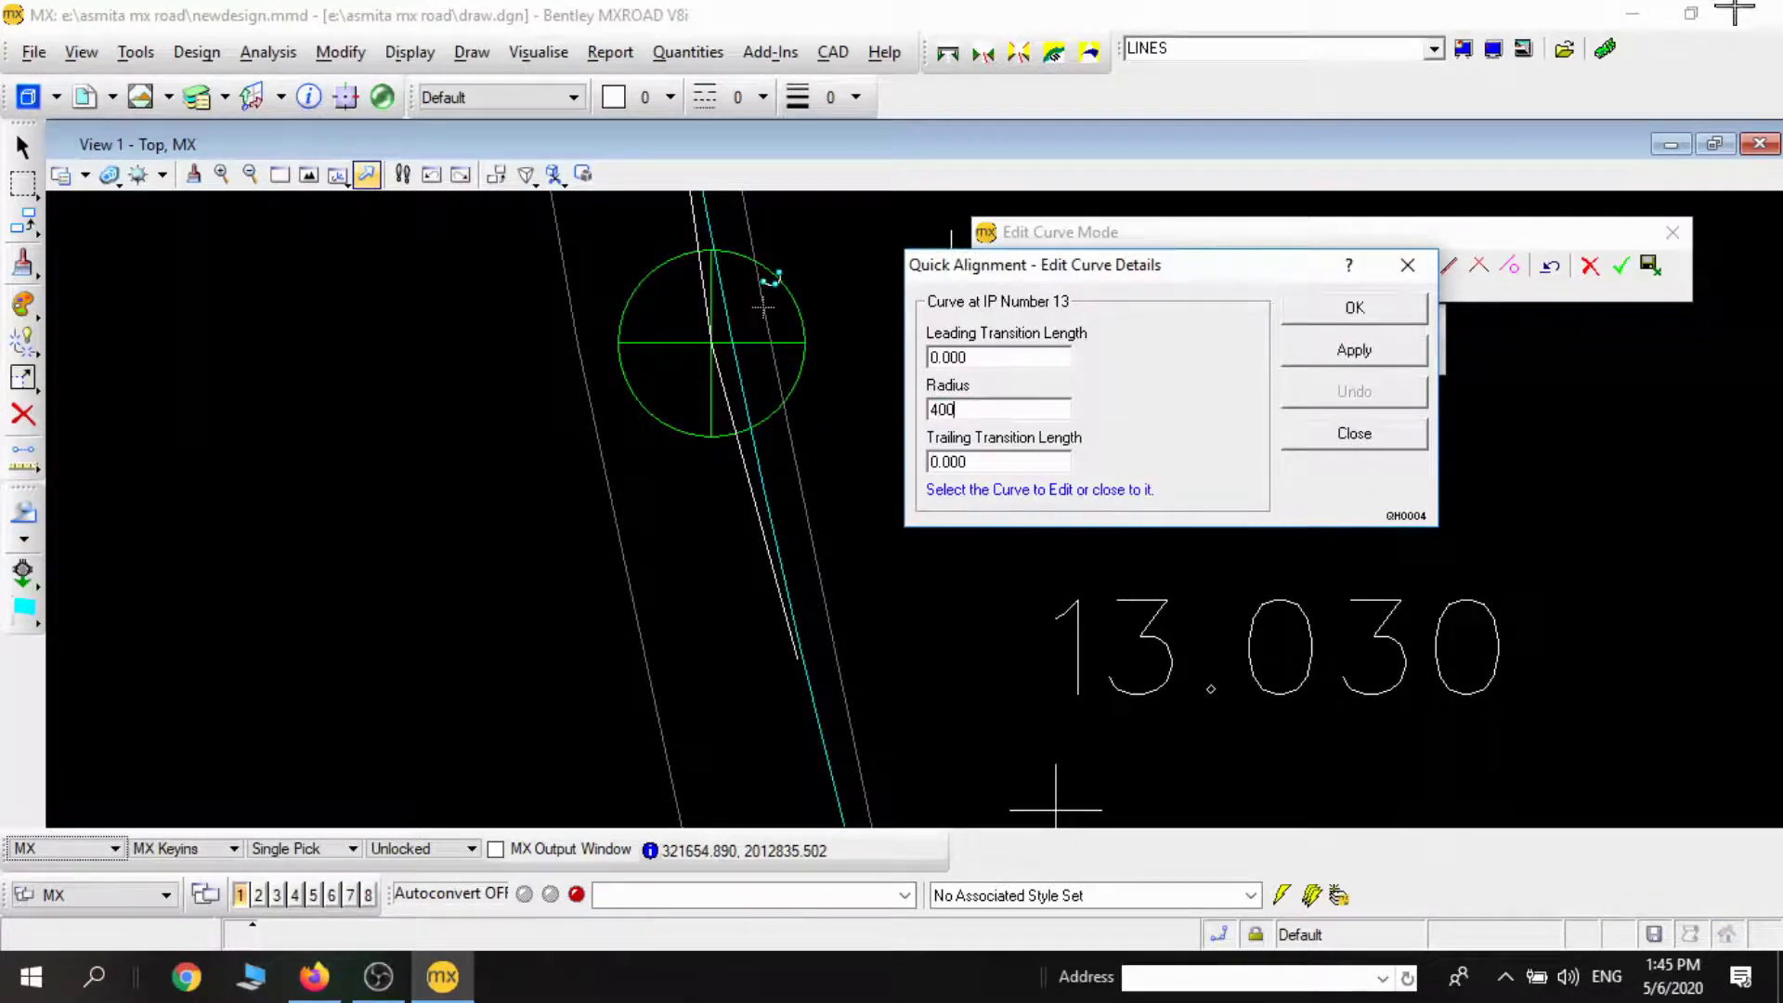
{"action": "left_click", "coordinate": [1340, 353]}
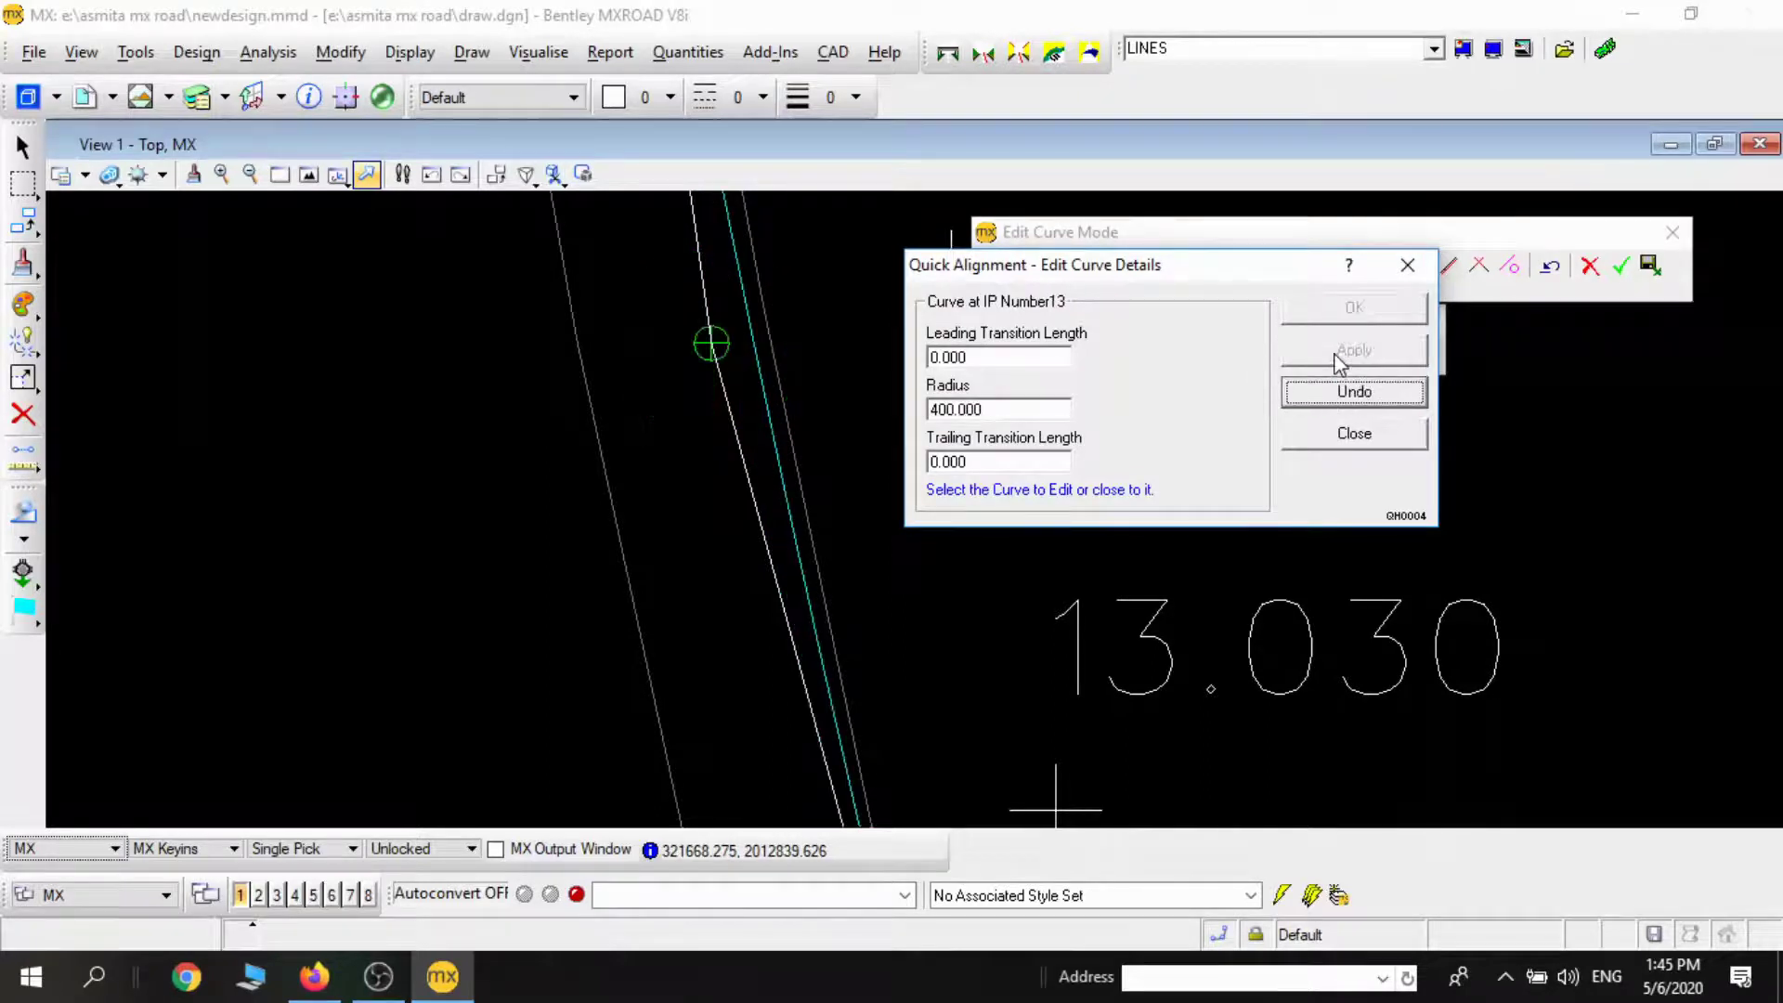
Step: Set the southern bend's curve radius to 500, apply it and close the curve details
{"action": "double_click", "coordinate": [1003, 409]}
{"action": "type", "text": "5"}
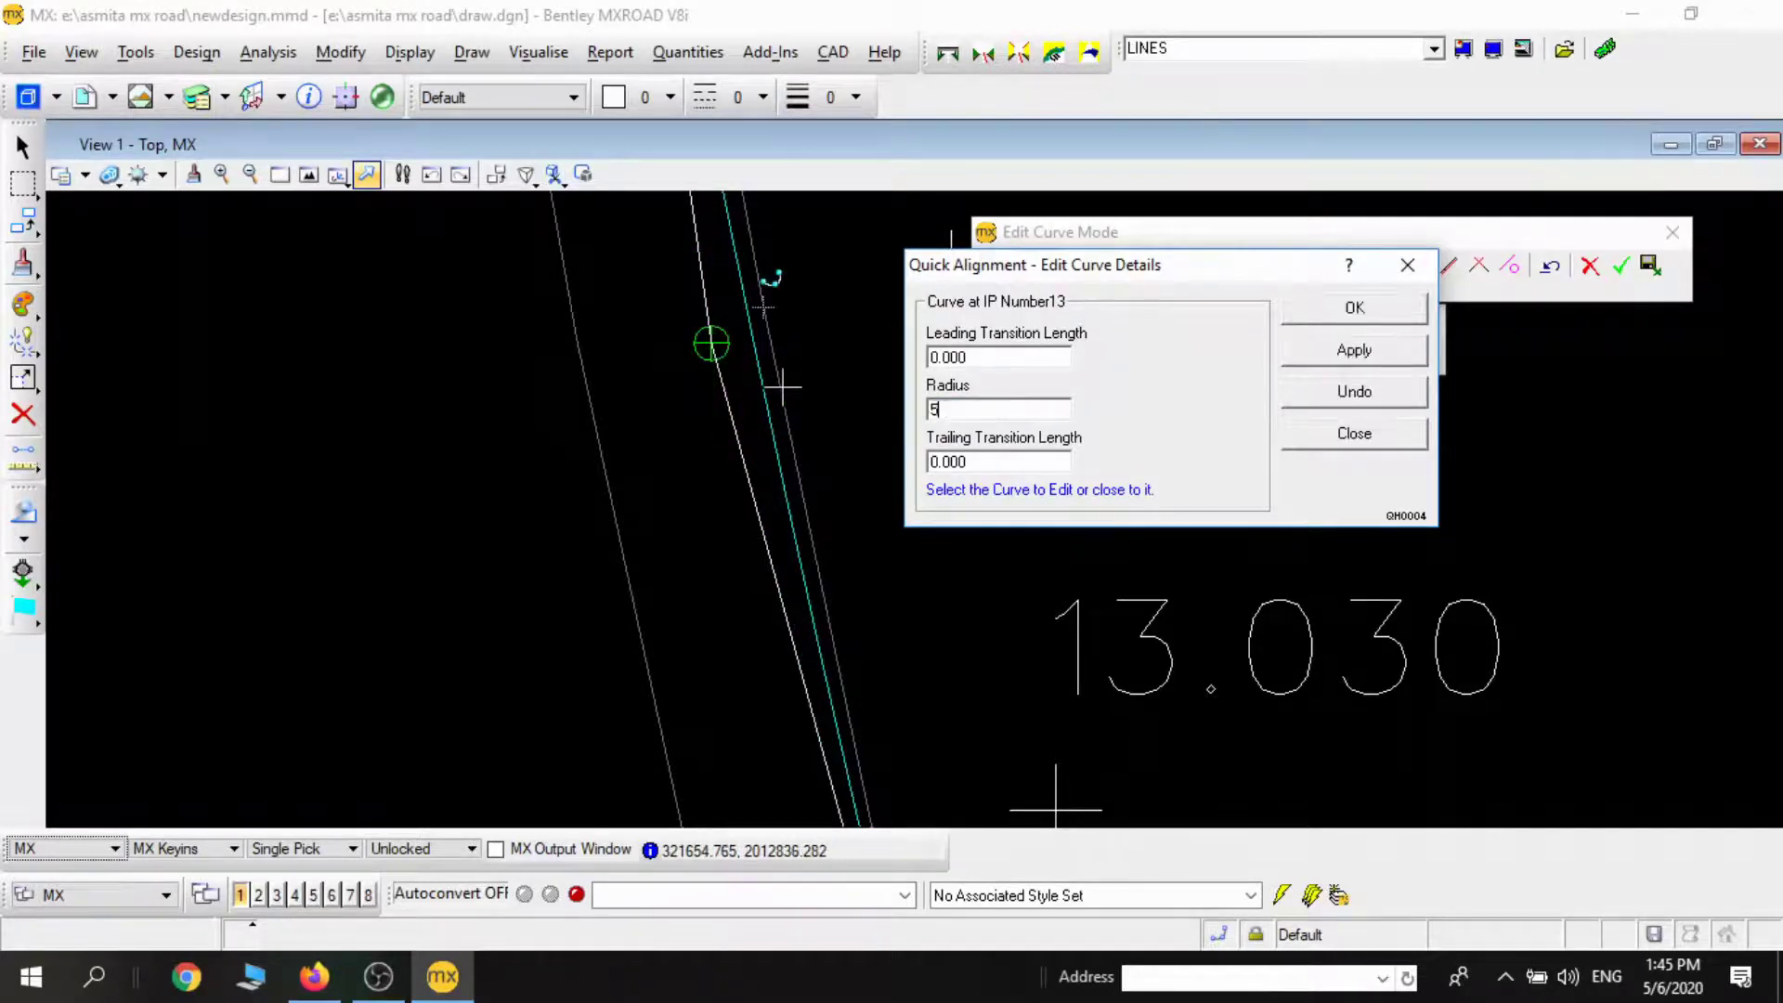
{"action": "left_click", "coordinate": [1347, 357]}
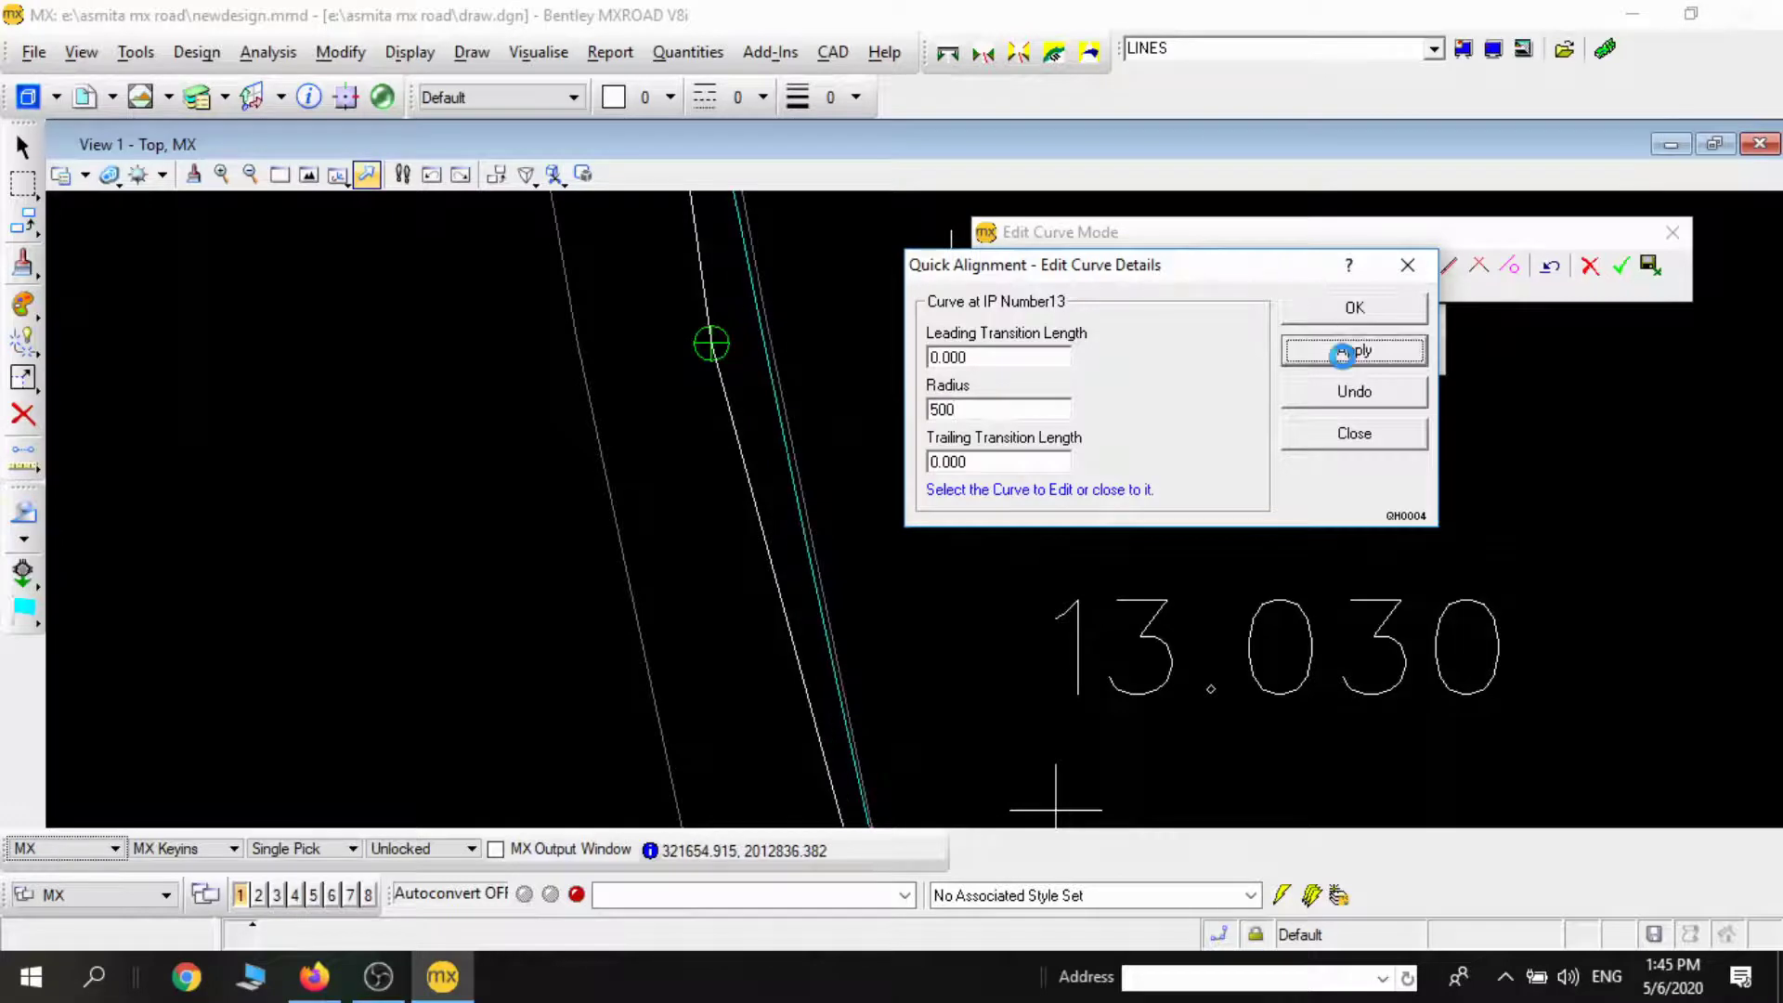
{"action": "left_click", "coordinate": [1419, 439]}
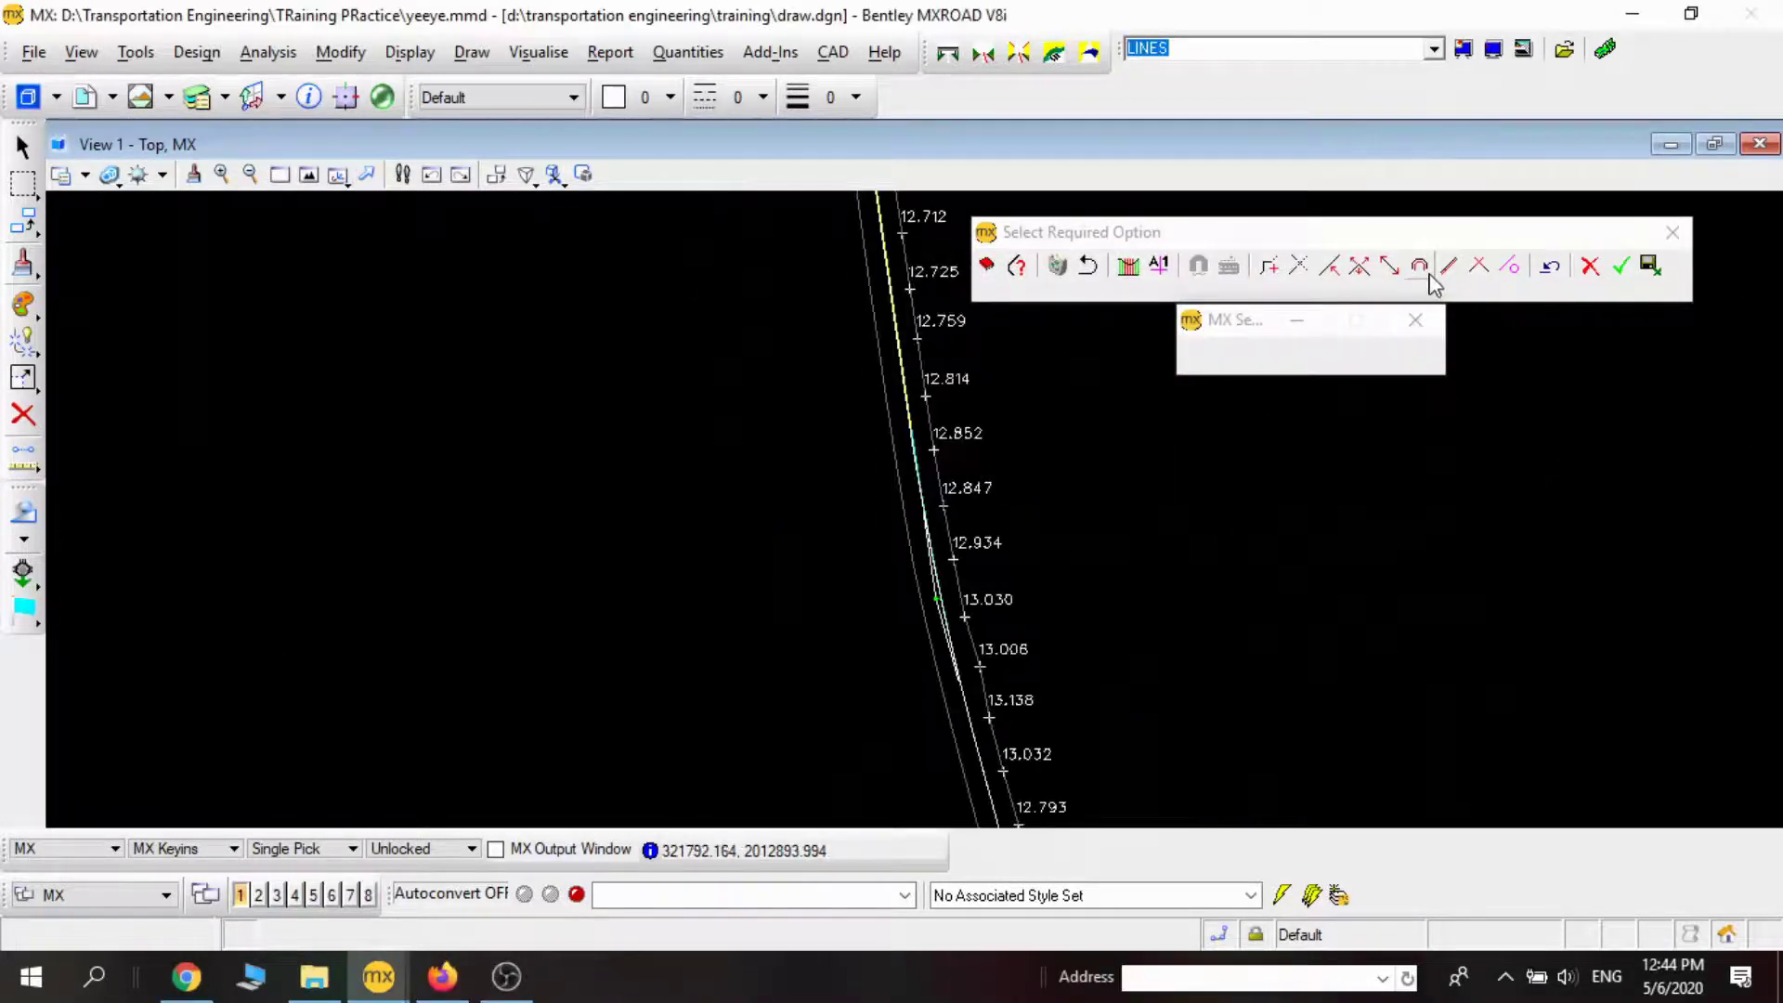
Step: Open the details of the curve beside the 13.030 level and examine its transition length settings
{"action": "left_click", "coordinate": [1431, 273]}
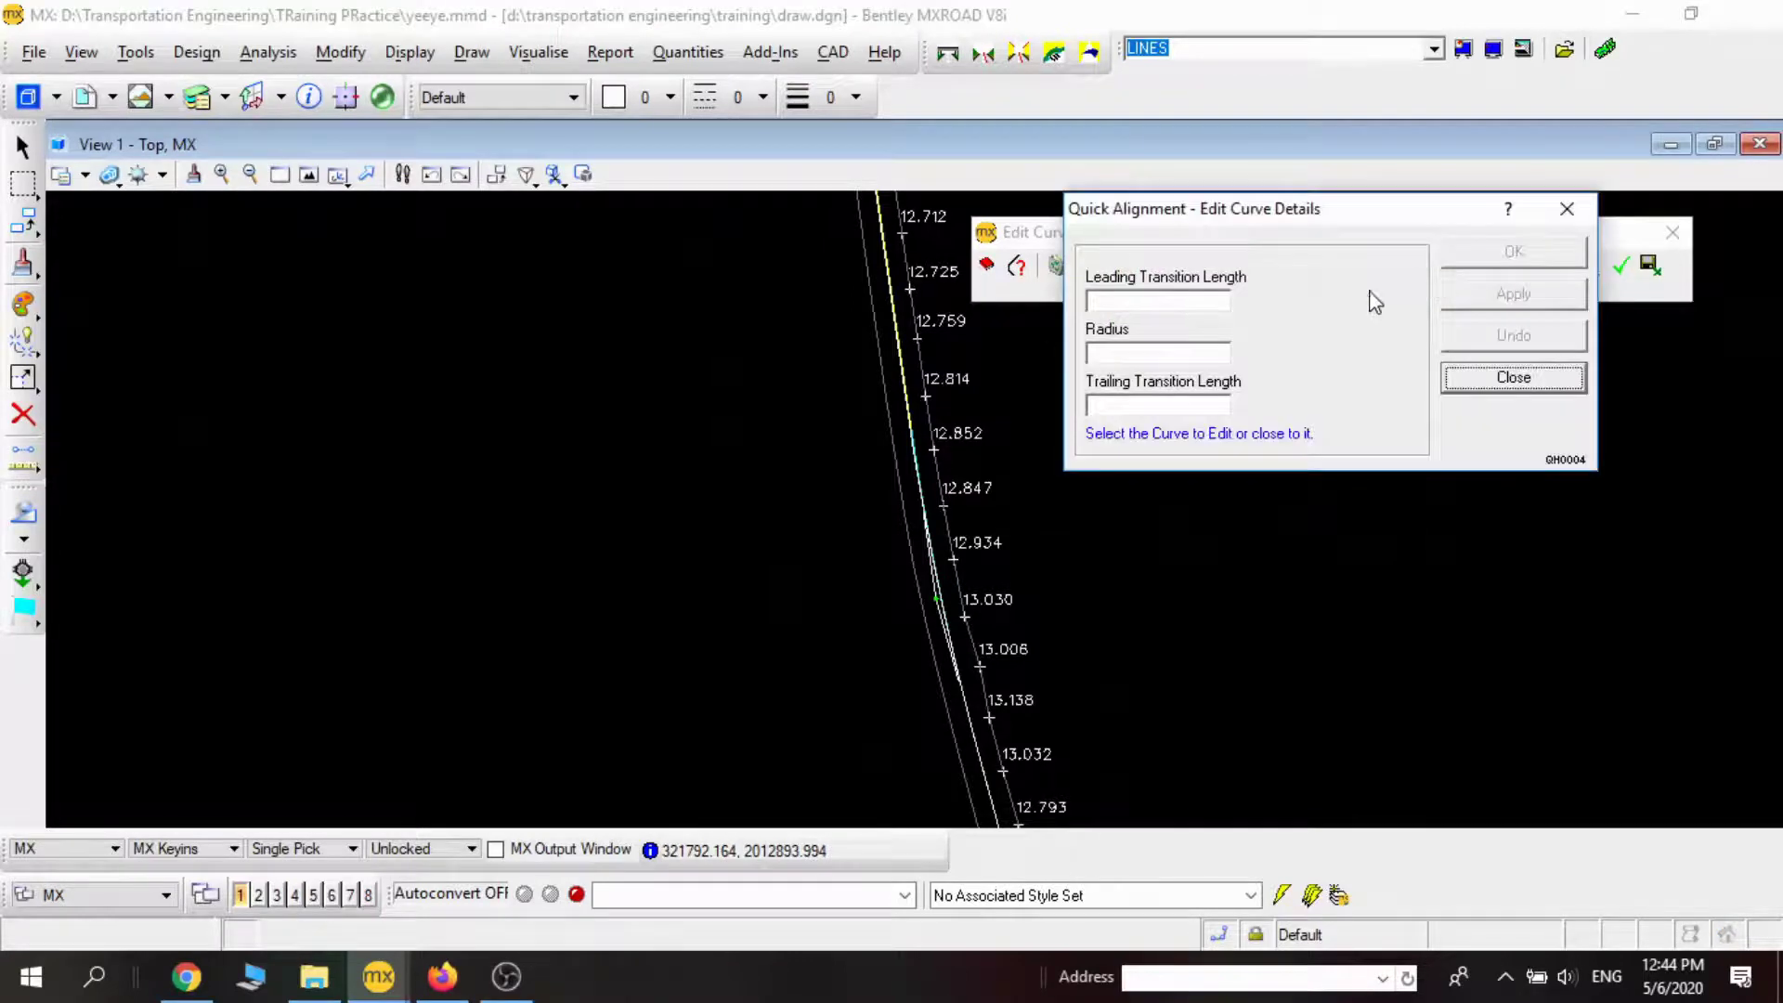
{"action": "scroll", "coordinate": [1062, 505], "scroll_direction": "up", "scroll_amount": 5}
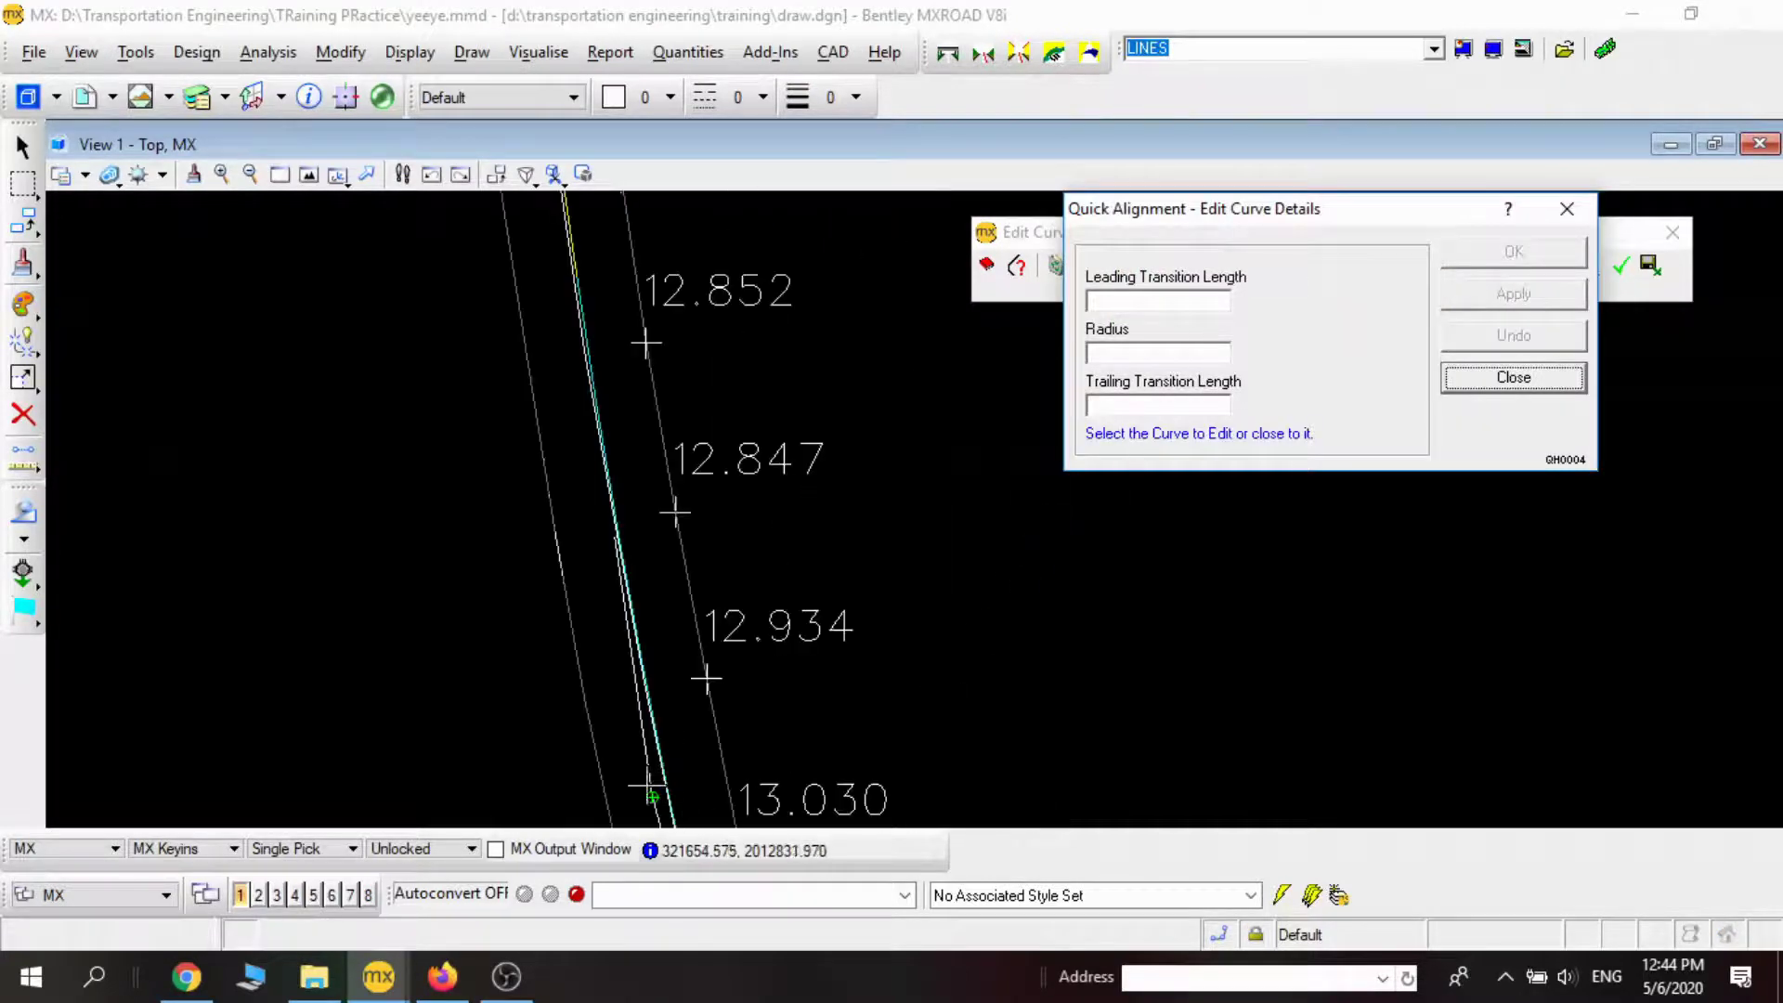
{"action": "left_click", "coordinate": [750, 599]}
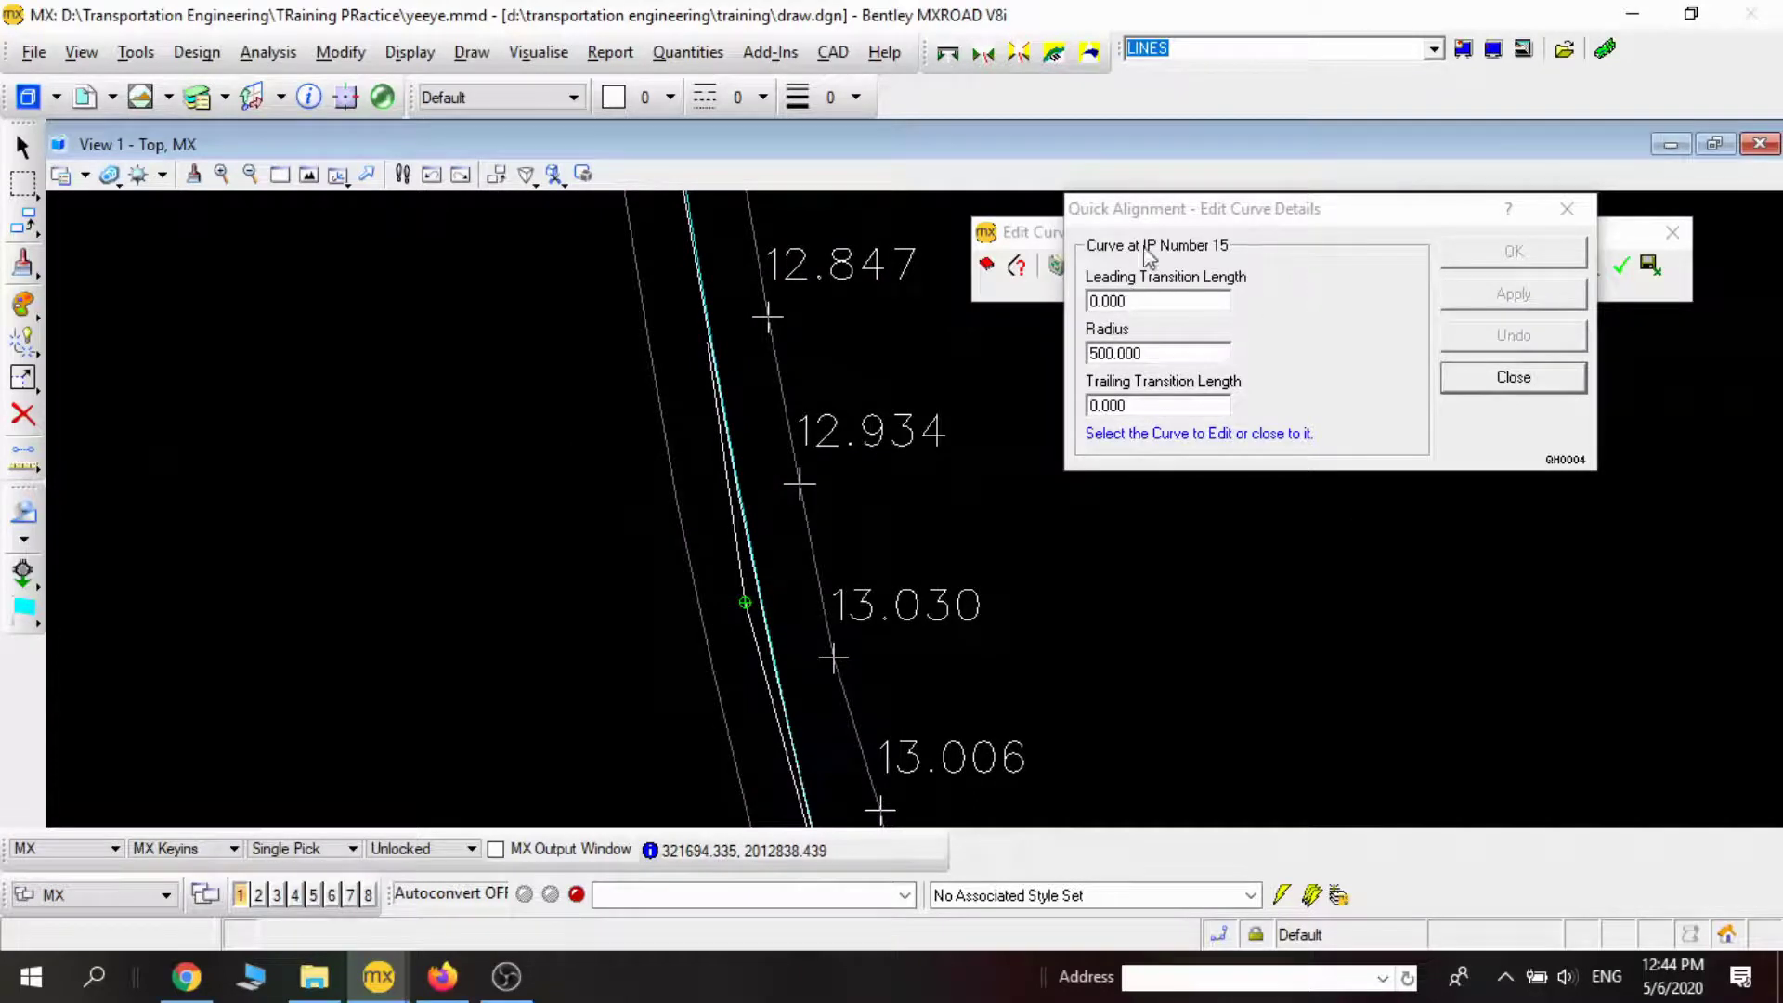
{"action": "left_click", "coordinate": [1159, 393]}
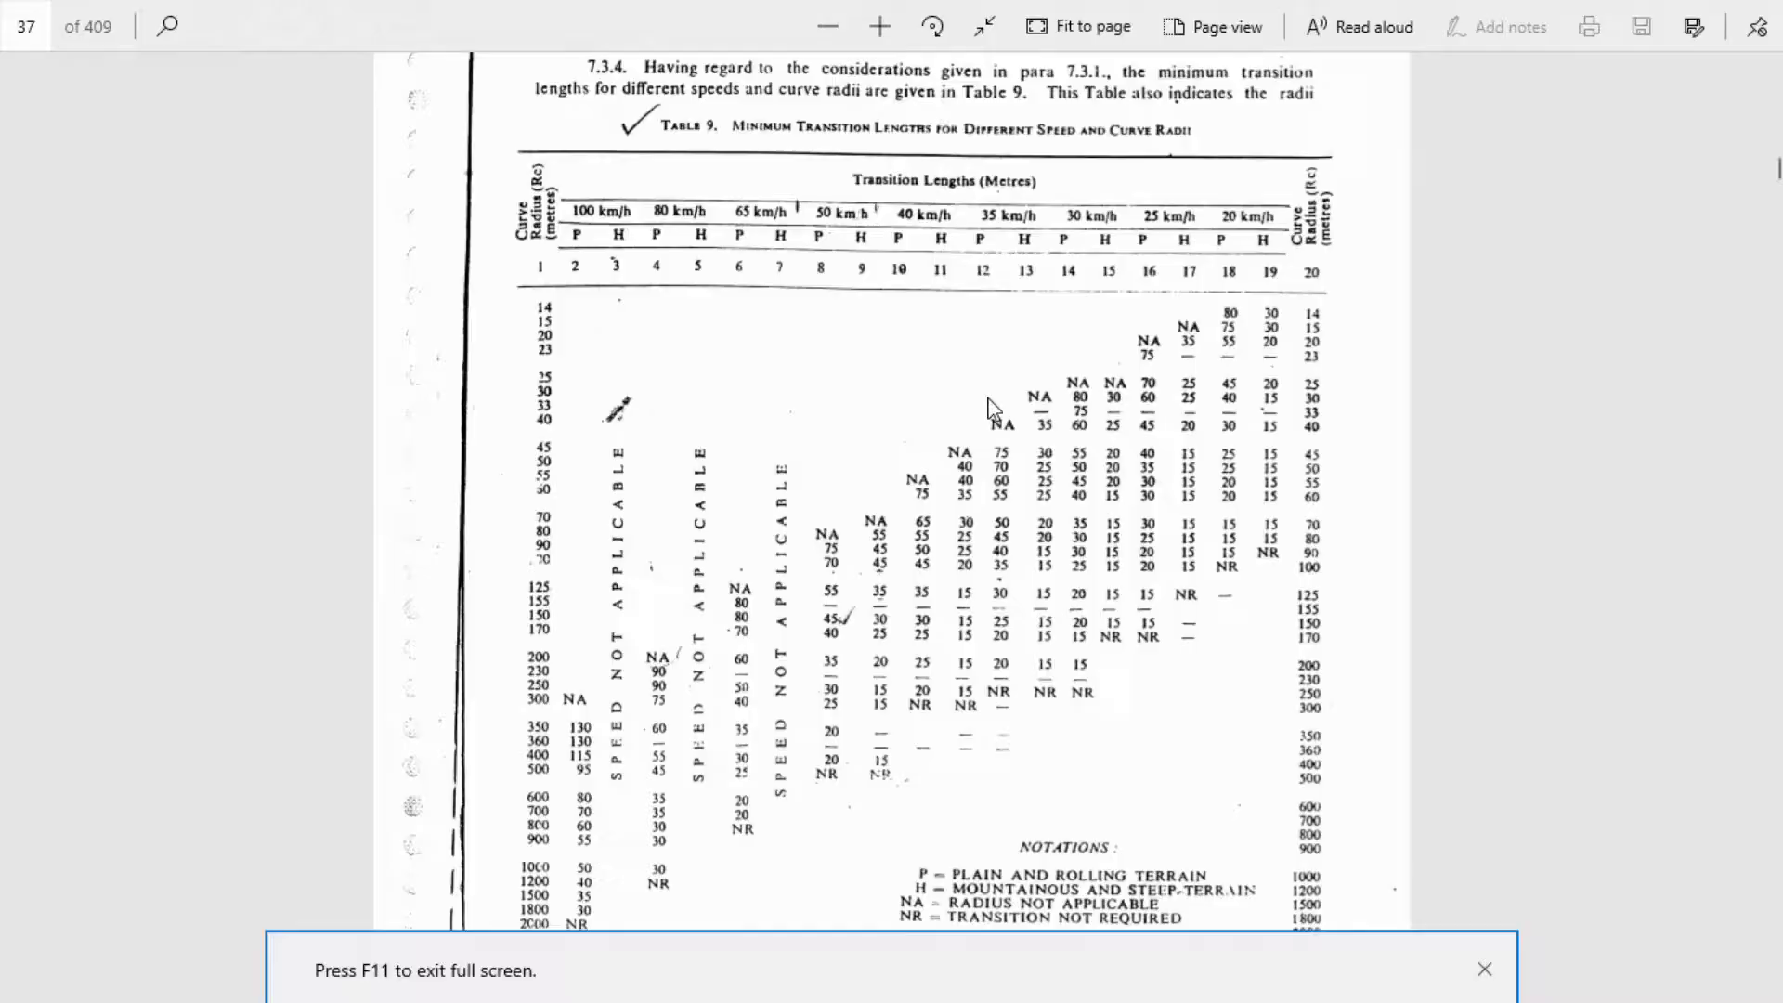
Step: Examine Table 9 on page 37 of the standard for the minimum transition lengths by design speed and curve radius
{"action": "scroll", "coordinate": [631, 116], "scroll_direction": "down", "scroll_amount": 1}
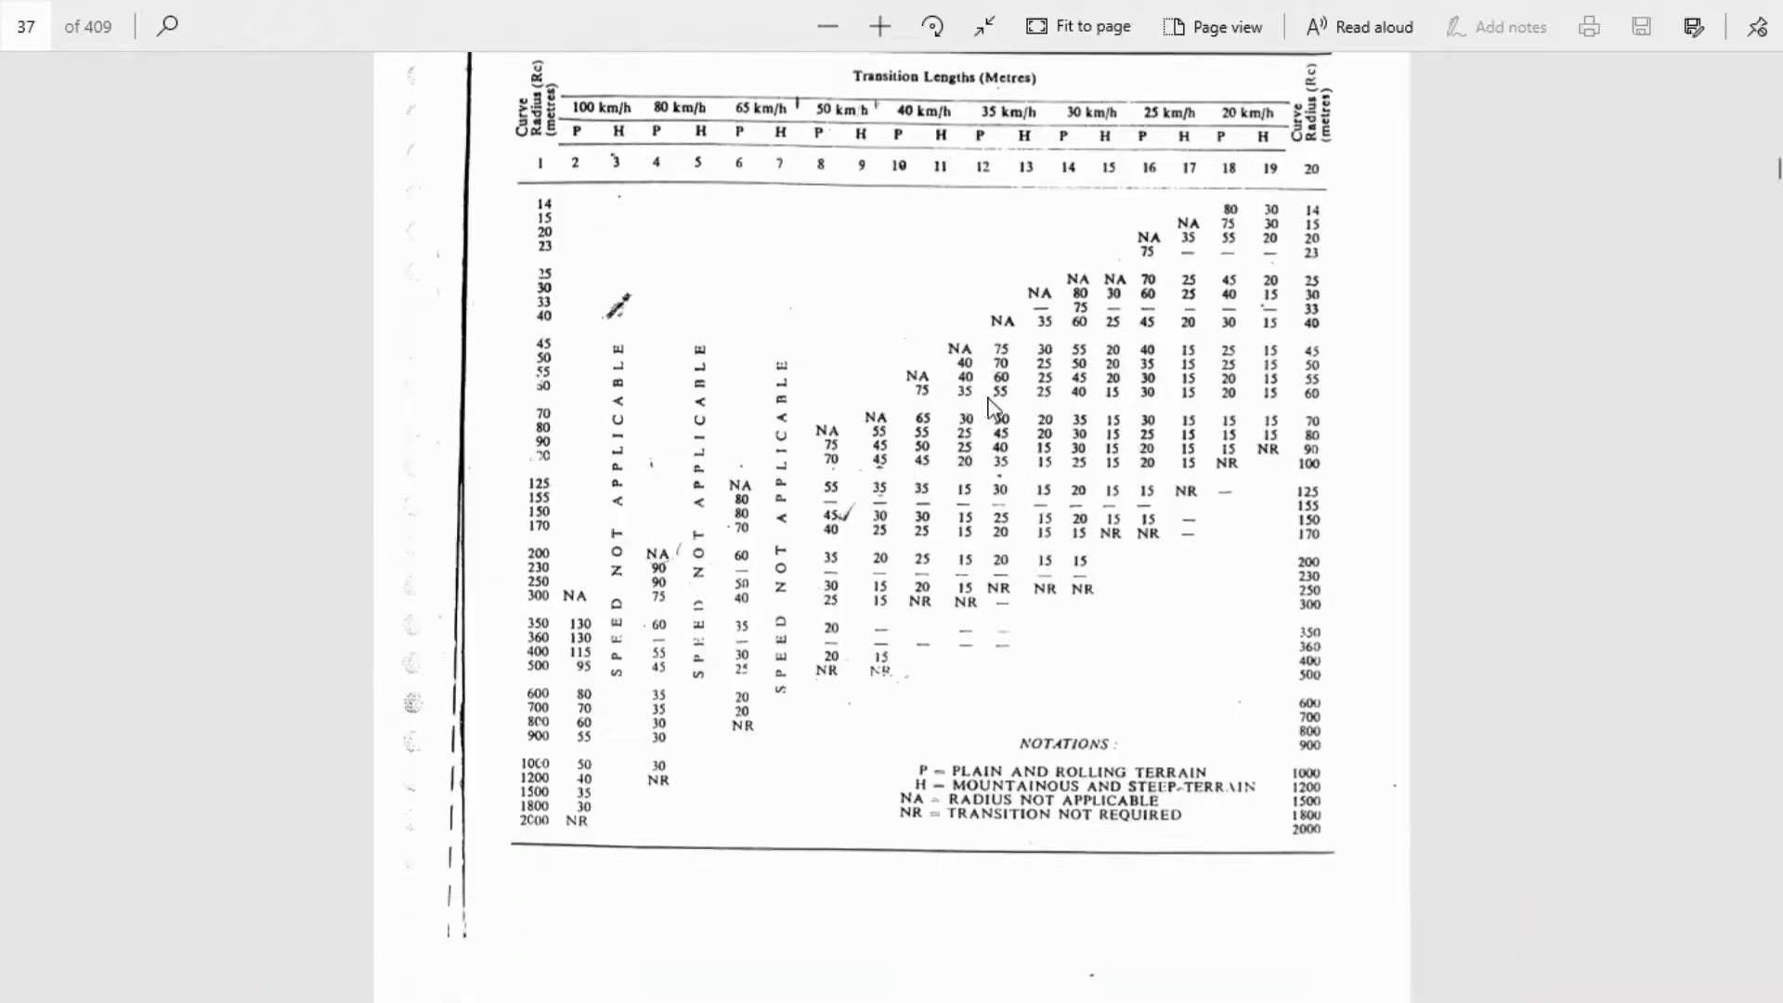
{"action": "scroll", "coordinate": [632, 116], "scroll_direction": "up", "scroll_amount": 1}
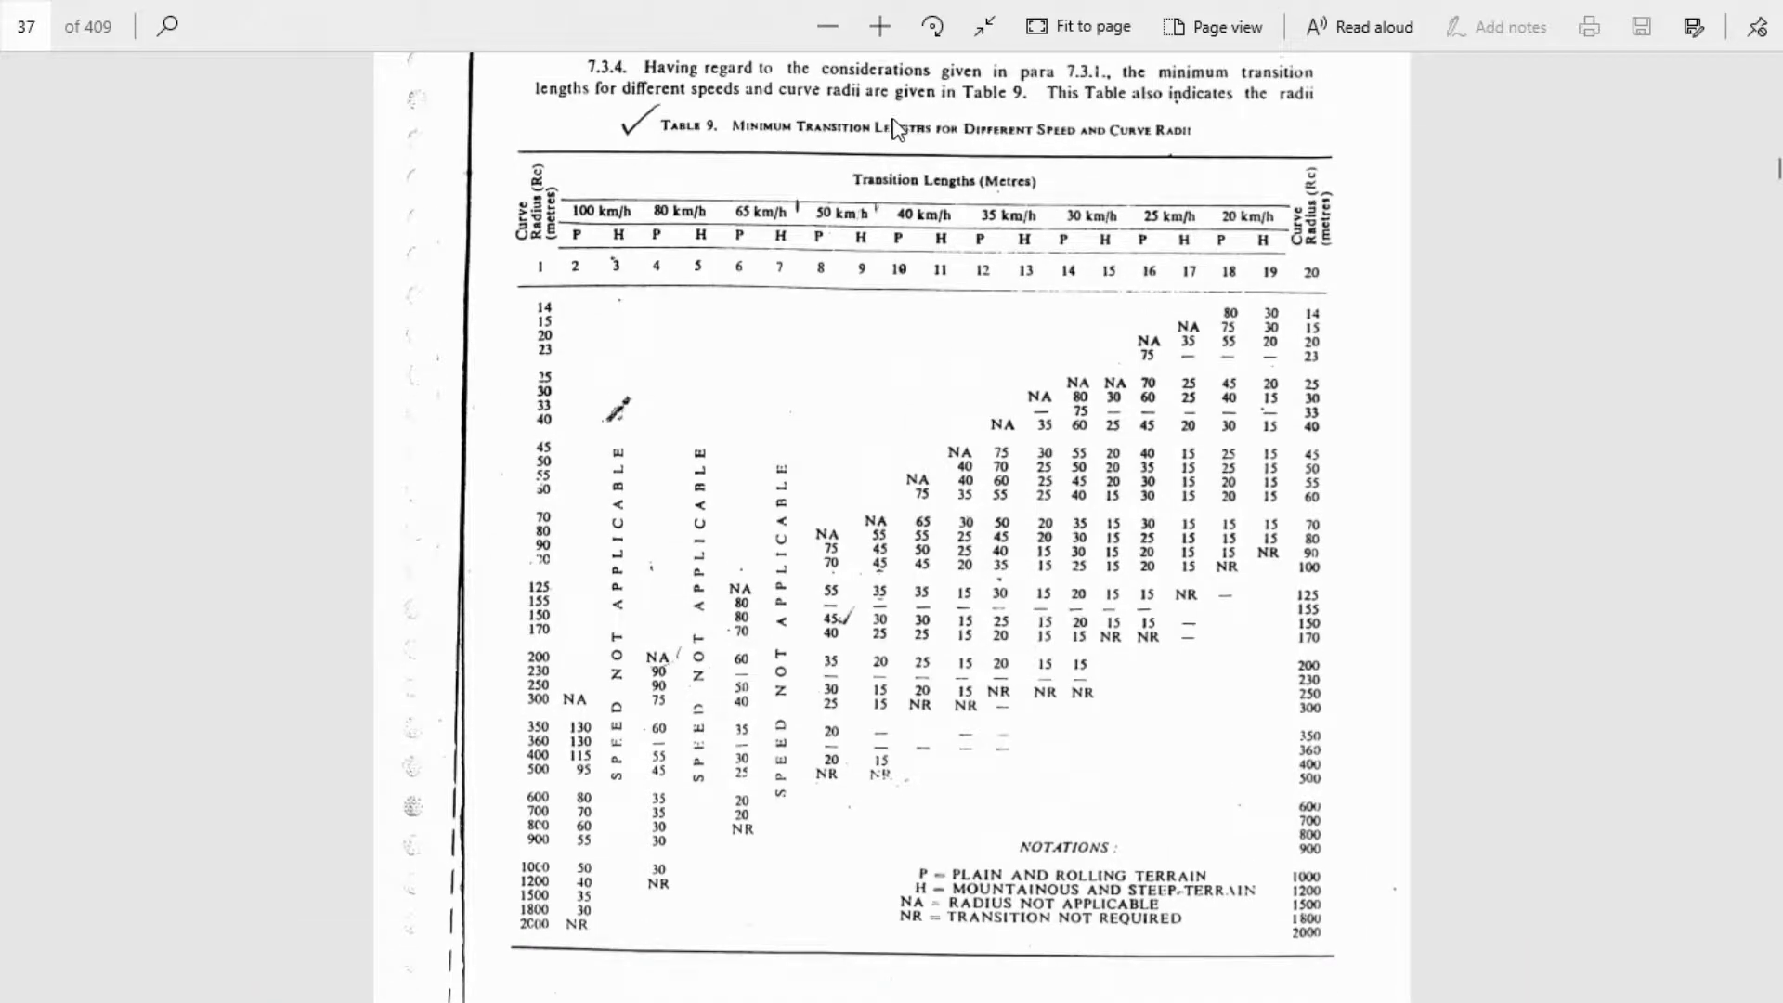
{"action": "left_click", "coordinate": [879, 26]}
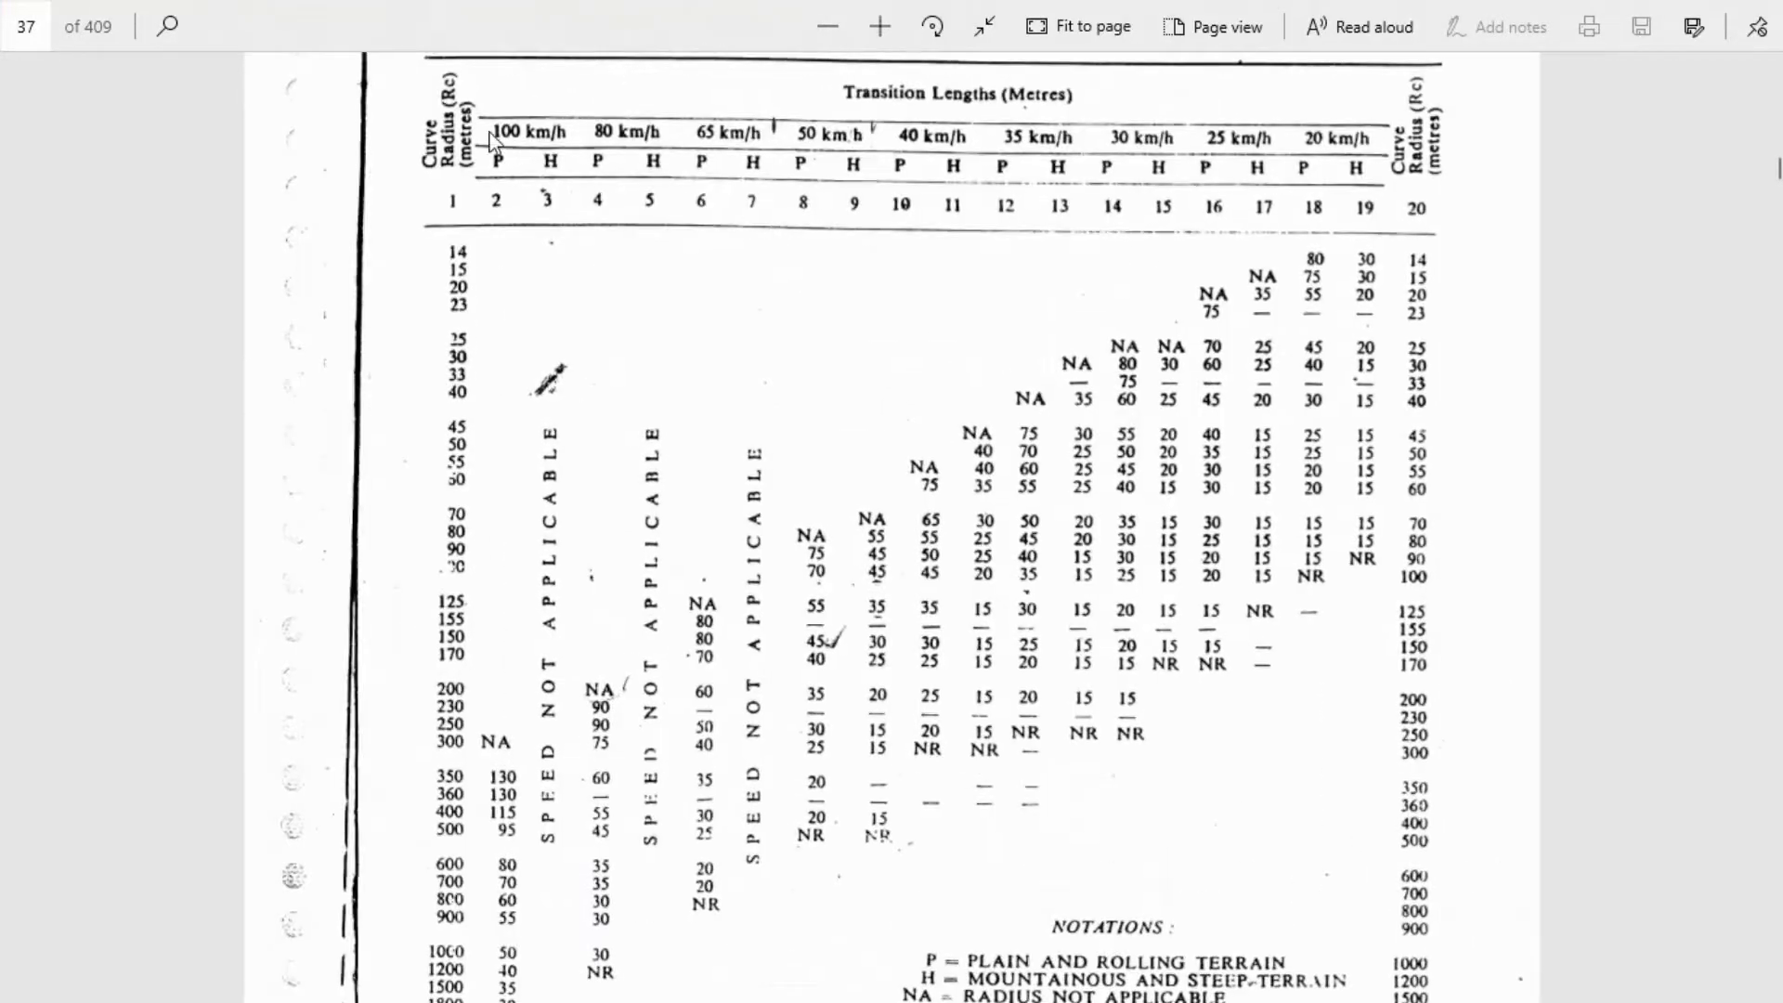
{"action": "scroll", "coordinate": [990, 138], "scroll_direction": "up", "scroll_amount": 2}
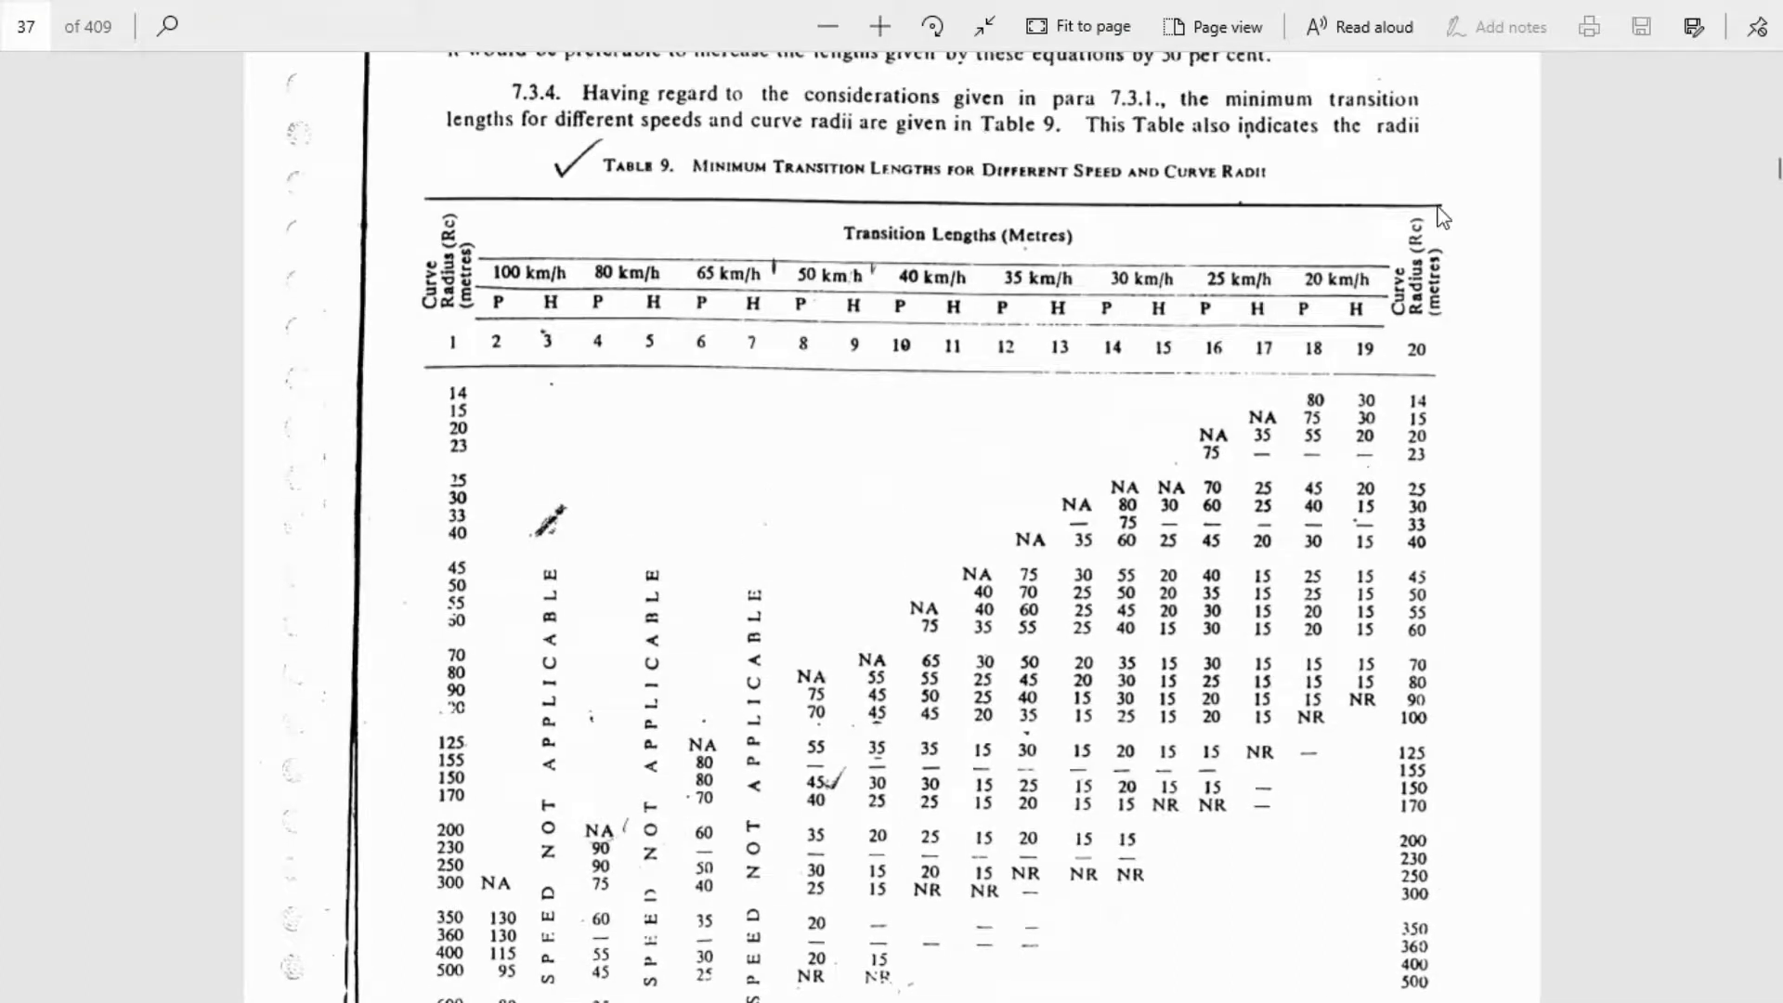
{"action": "scroll", "coordinate": [475, 376], "scroll_direction": "down", "scroll_amount": 3}
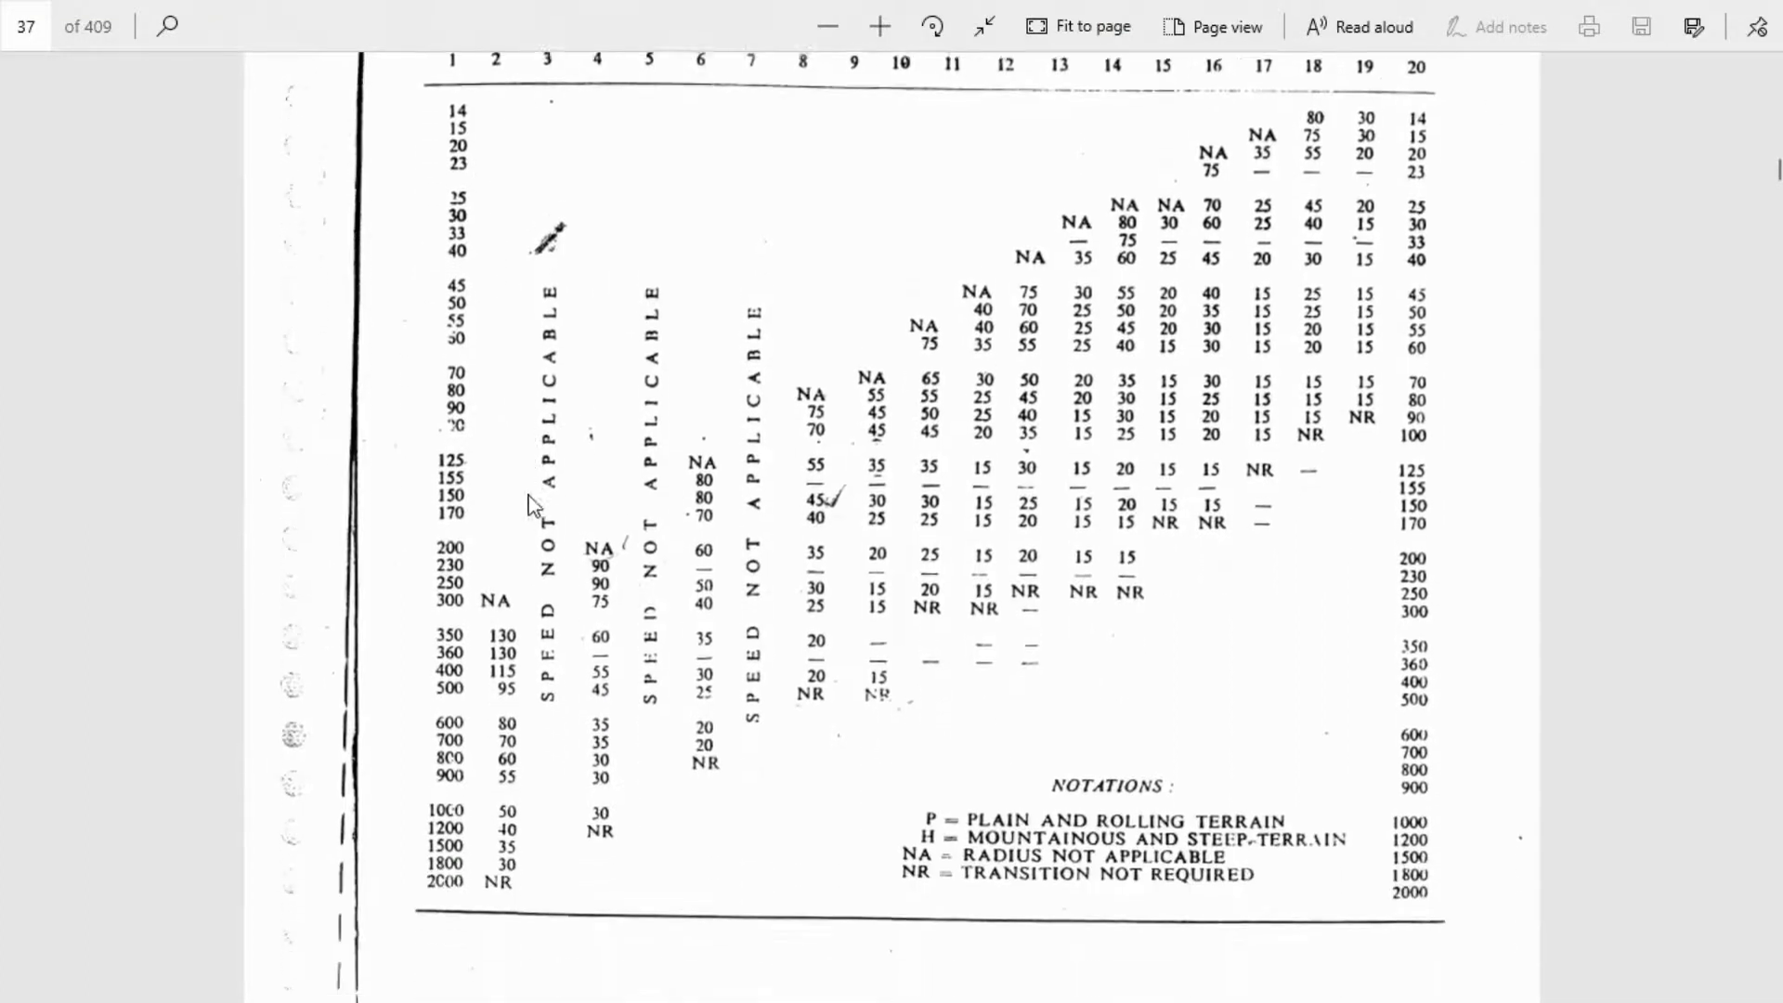
{"action": "scroll", "coordinate": [811, 731], "scroll_direction": "up", "scroll_amount": 2}
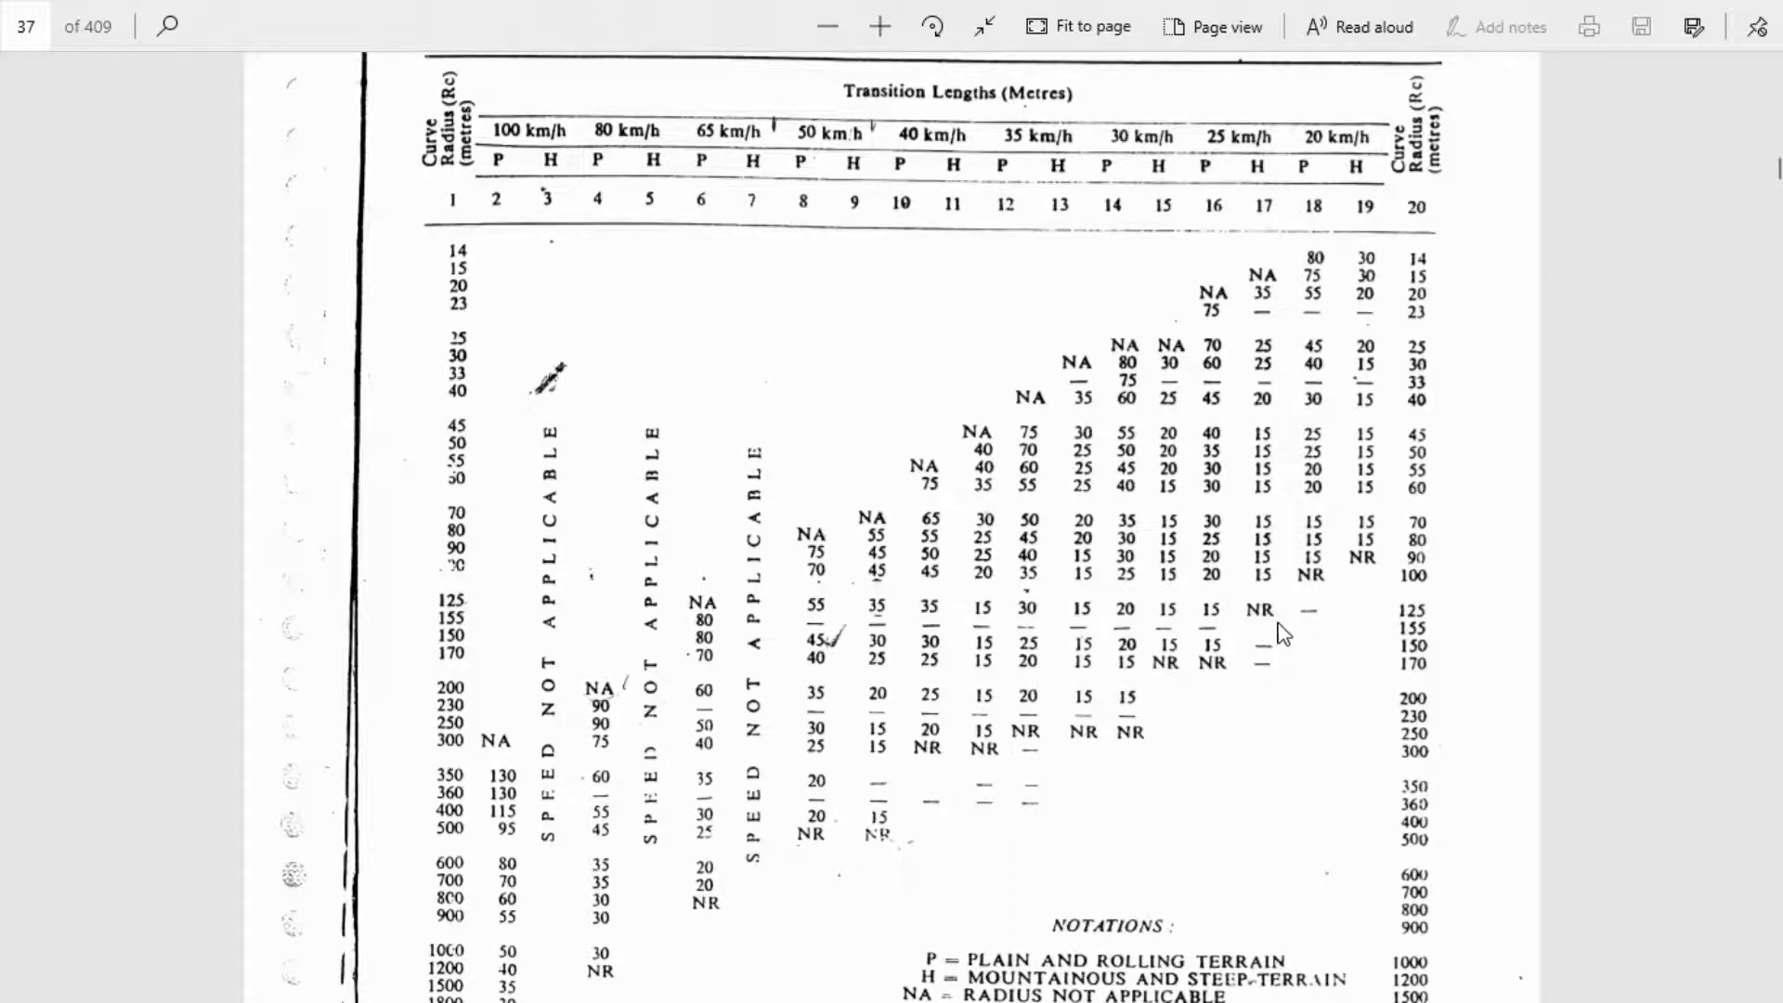
{"action": "scroll", "coordinate": [1180, 570], "scroll_direction": "up", "scroll_amount": 2}
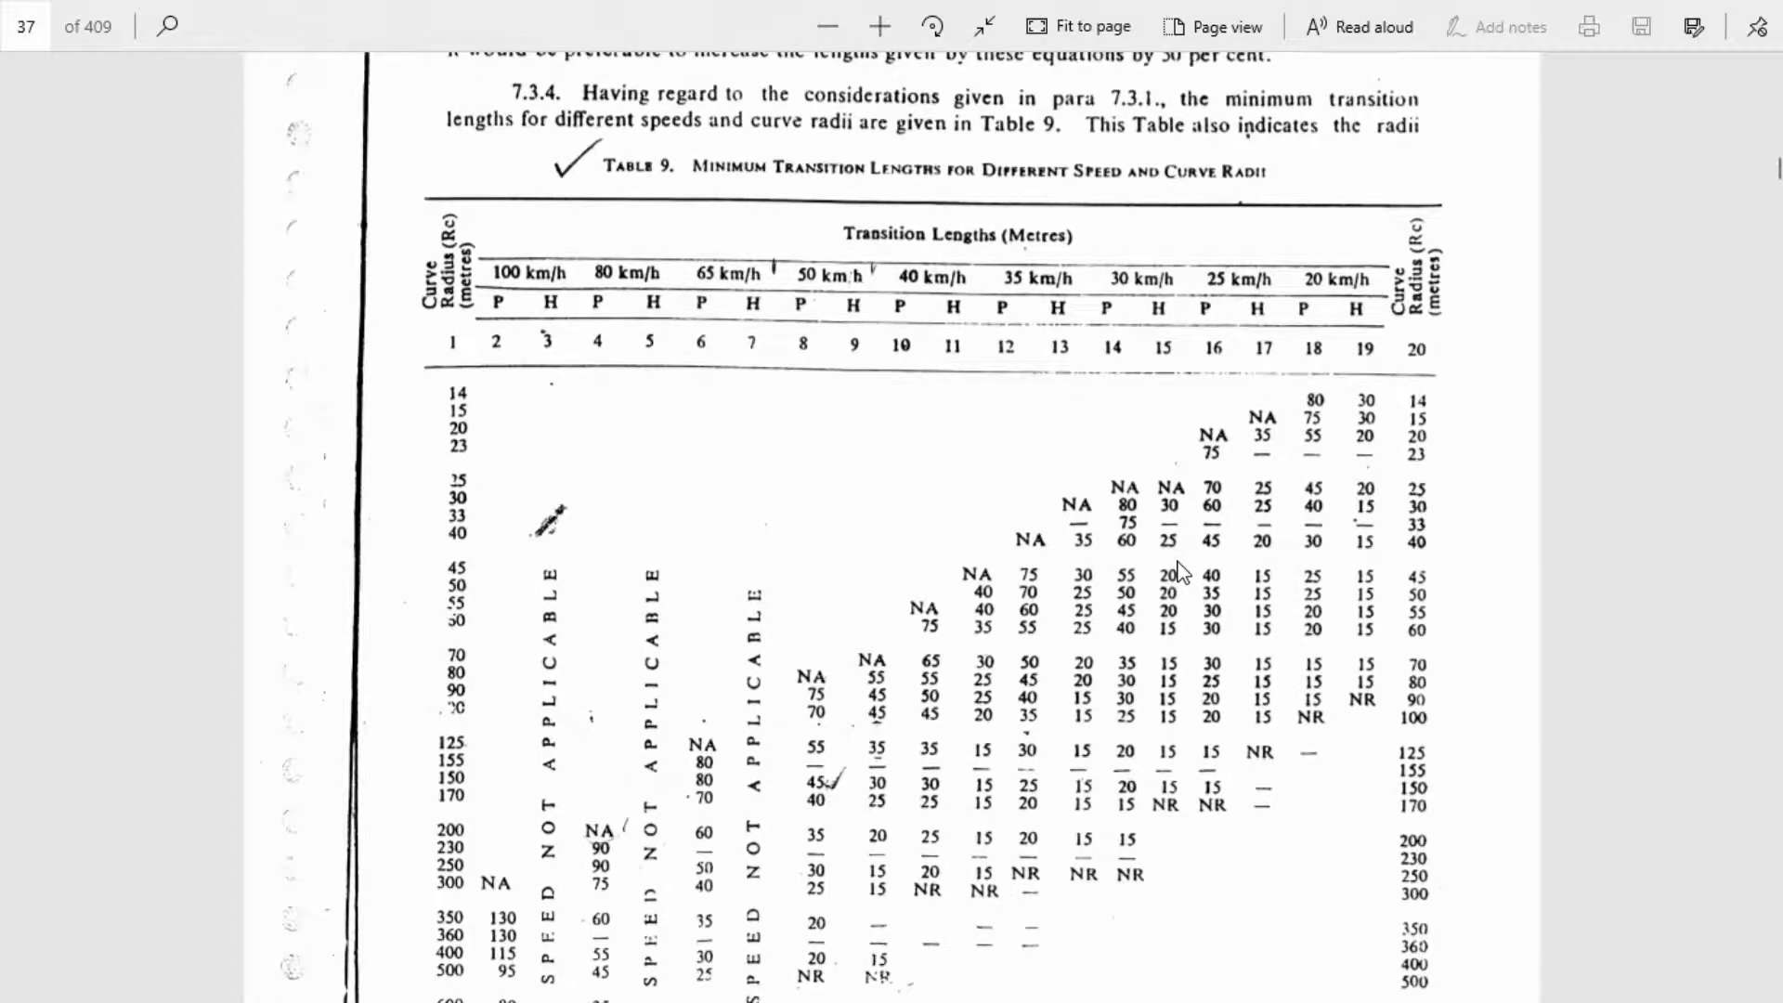
{"action": "scroll", "coordinate": [1181, 570], "scroll_direction": "down", "scroll_amount": 2}
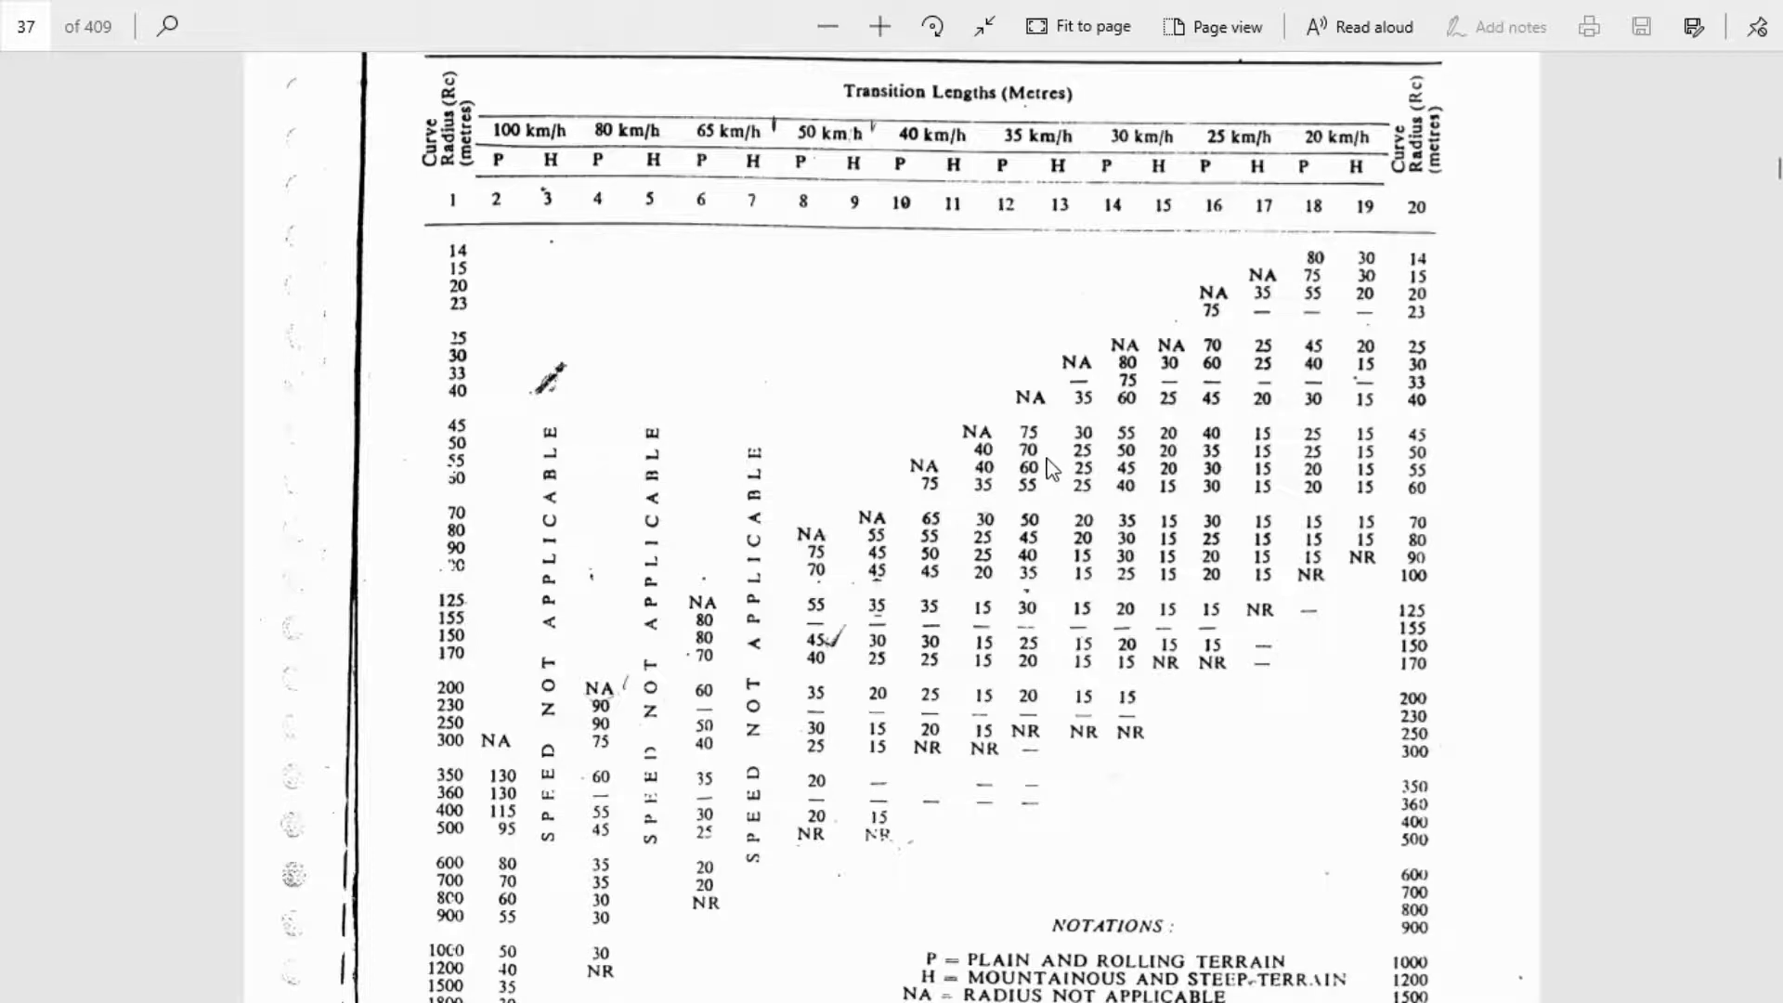
{"action": "scroll", "coordinate": [1029, 506], "scroll_direction": "down", "scroll_amount": 3}
{"action": "scroll", "coordinate": [1041, 585], "scroll_direction": "up", "scroll_amount": 3}
Step: Switch back to Bentley MXROAD and accept the quick alignment with a chainage interval of 10
{"action": "key", "text": "alt+Tab"}
{"action": "middle_click_drag", "start_coordinate": [549, 537], "coordinate": [287, 672]}
{"action": "scroll", "coordinate": [556, 581], "scroll_direction": "down", "scroll_amount": 3}
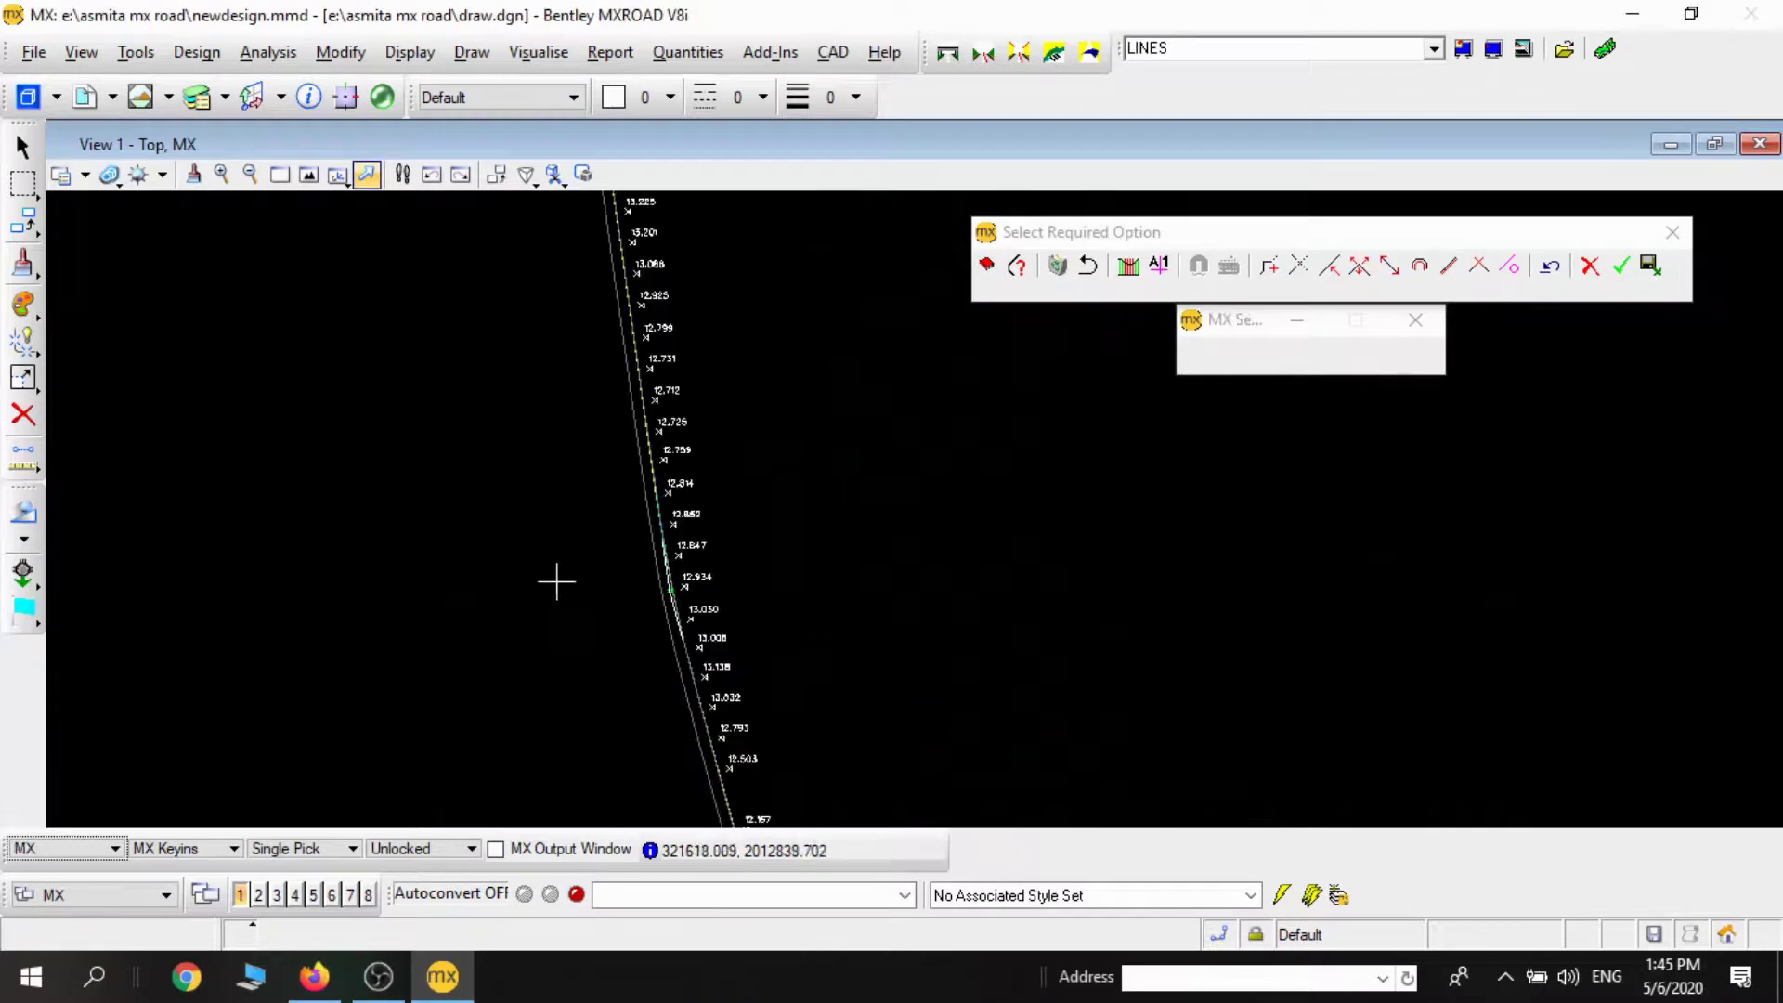
{"action": "middle_click_drag", "start_coordinate": [556, 581], "coordinate": [545, 315]}
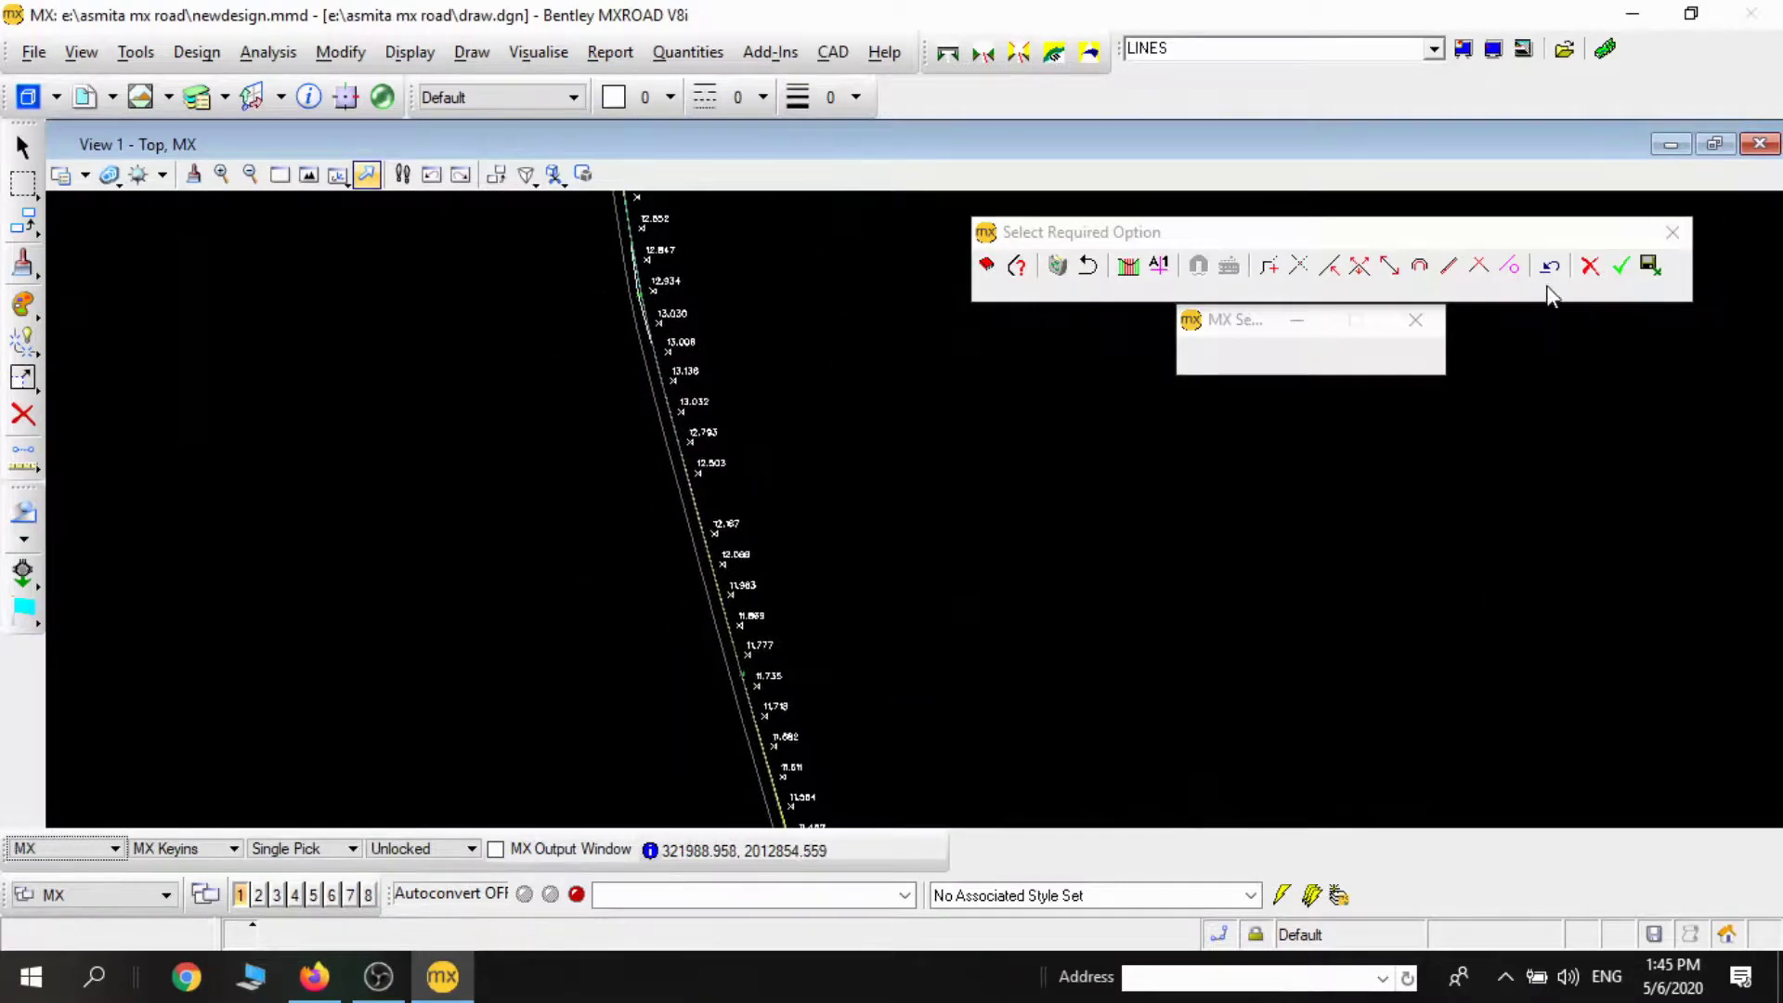
{"action": "left_click", "coordinate": [1620, 266]}
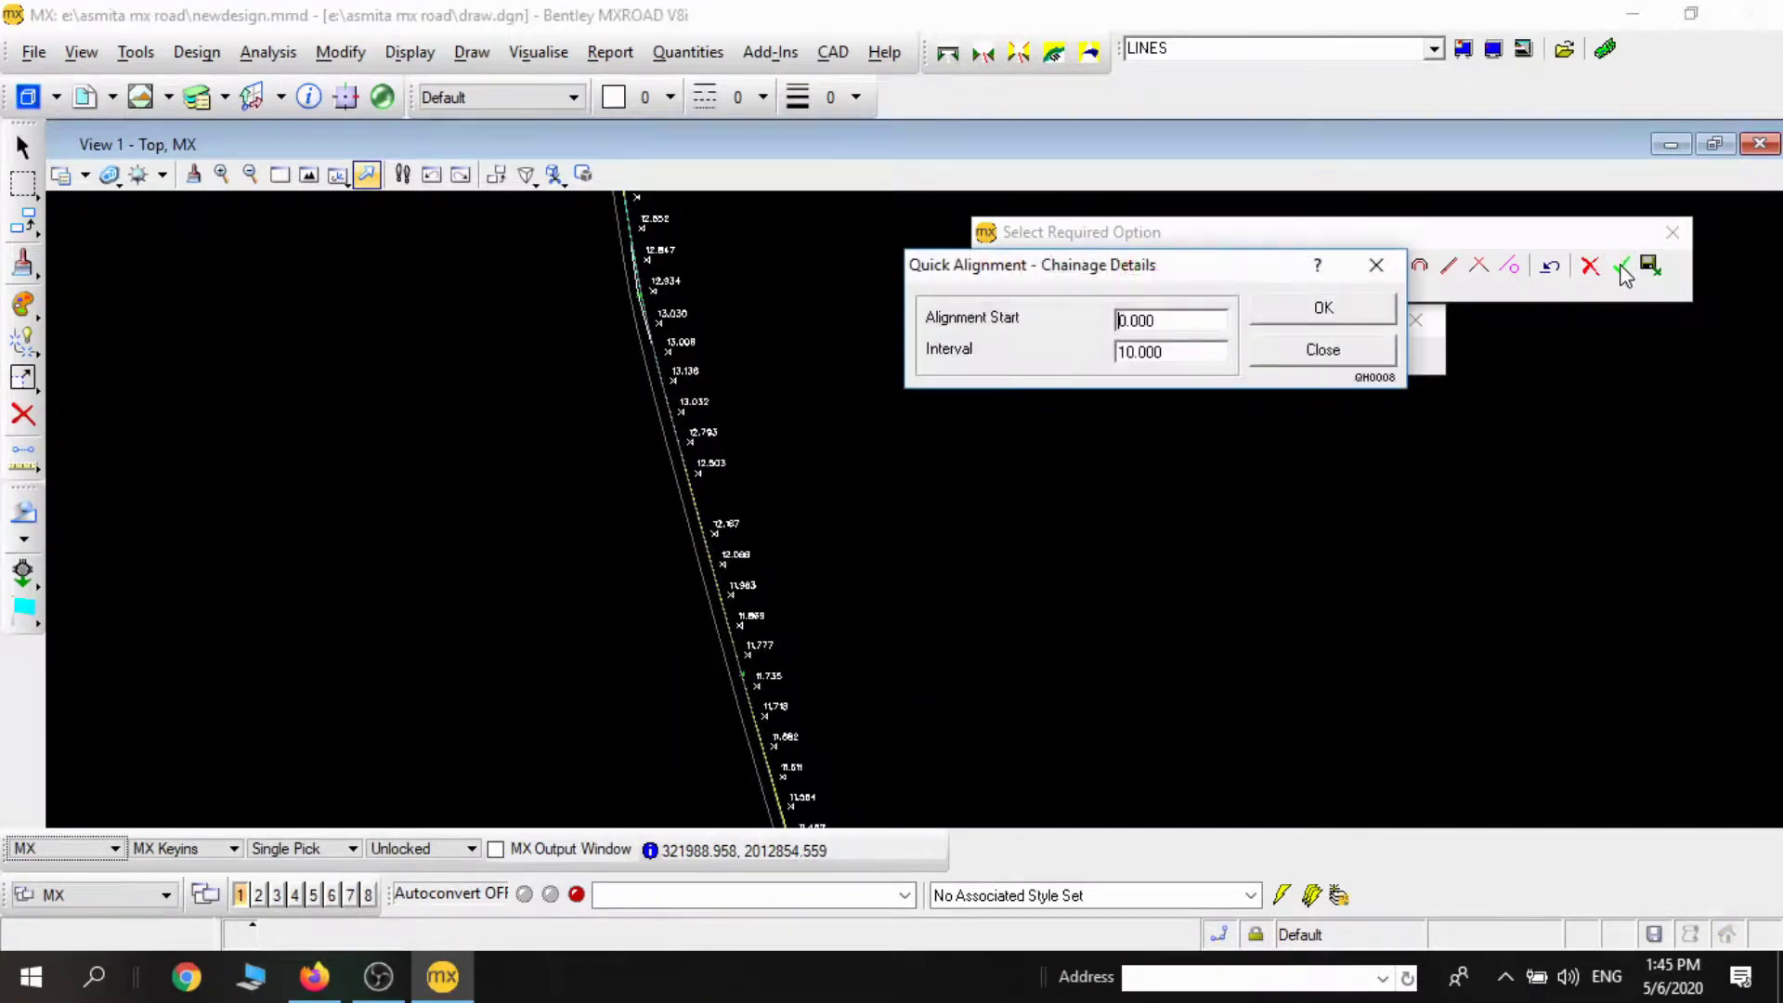
{"action": "left_click_drag", "start_coordinate": [1225, 351], "coordinate": [1013, 351]}
{"action": "type", "text": "10"}
{"action": "left_click", "coordinate": [1340, 324]}
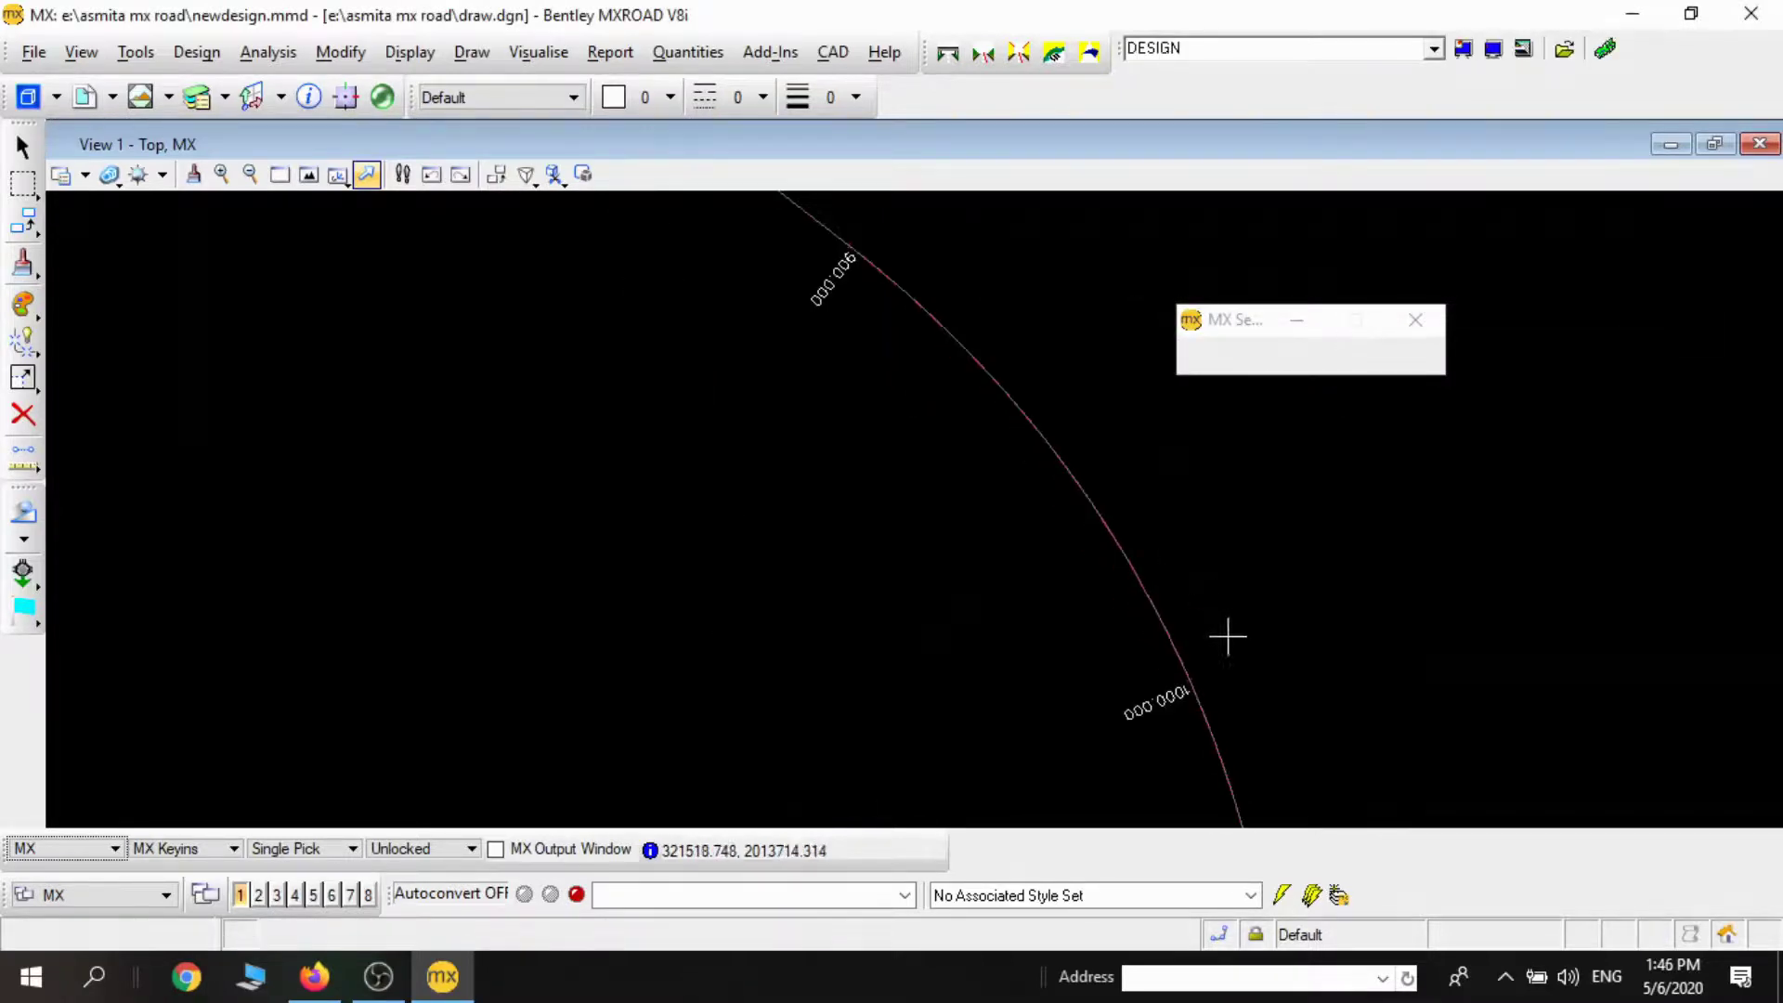
Step: Examine the new centreline's point details at chainage 1000 on the main bend and chainage 1900 on the southern bend
{"action": "middle_click_drag", "start_coordinate": [1226, 637], "coordinate": [1207, 593]}
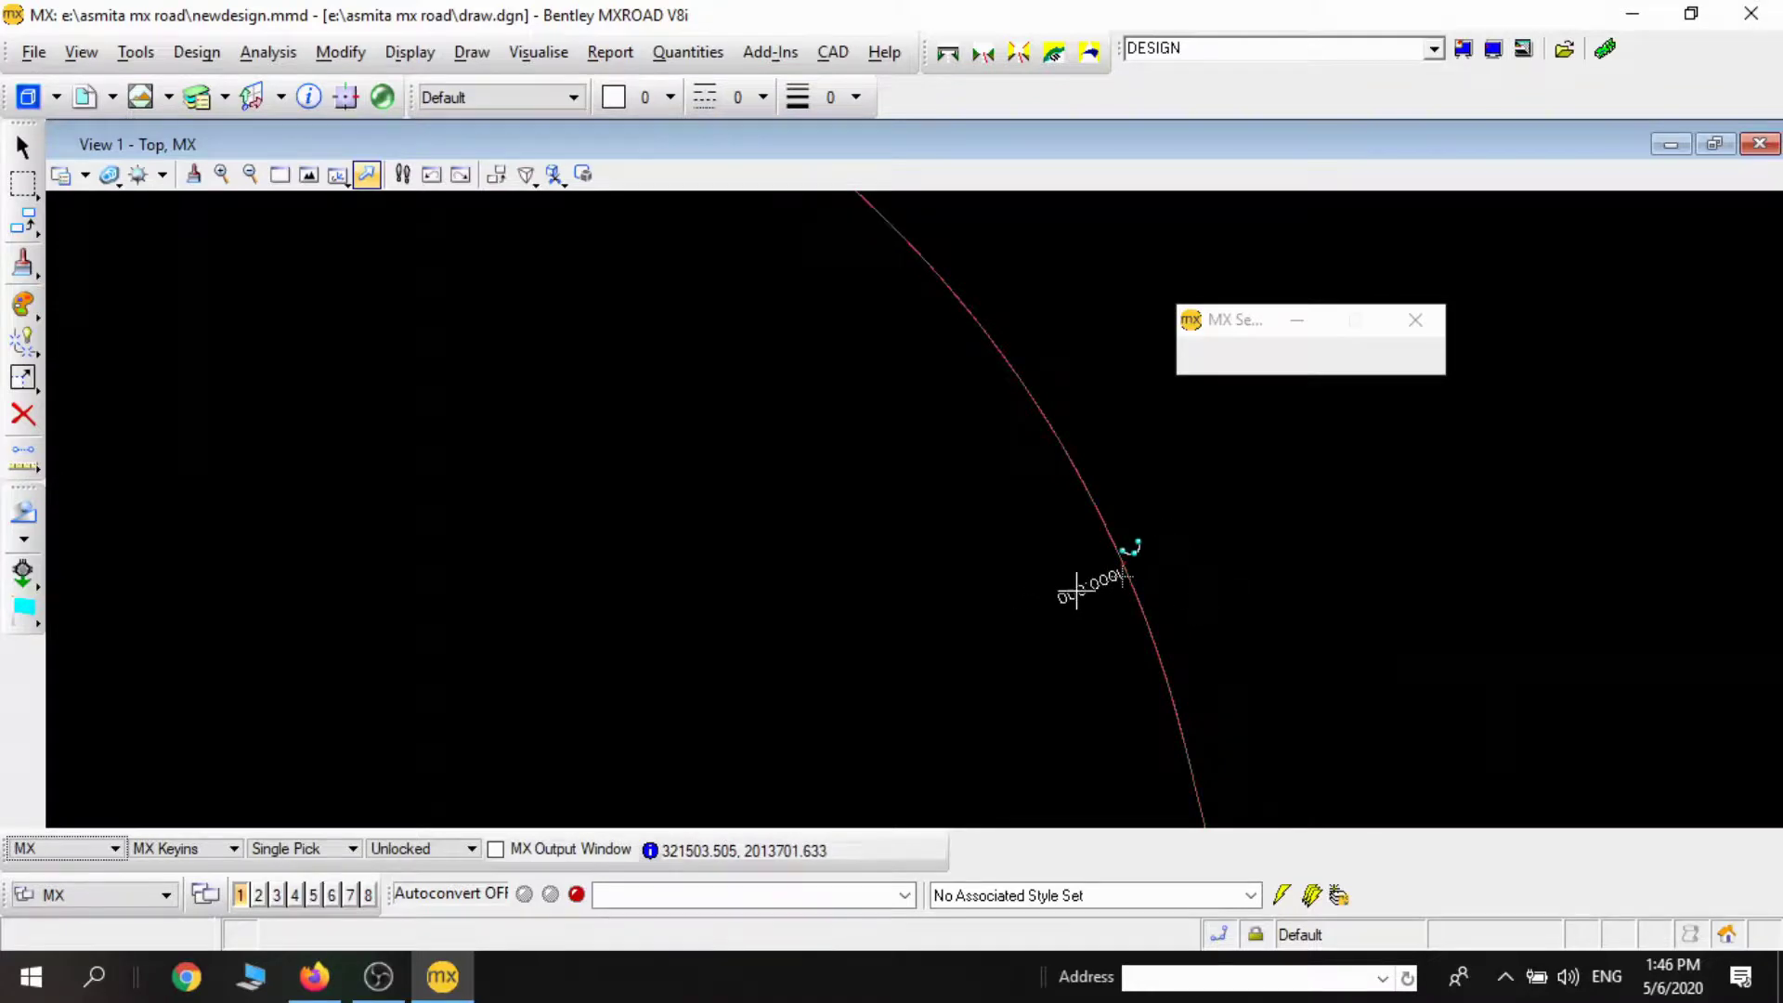
{"action": "mouse_move", "coordinate": [1076, 590]}
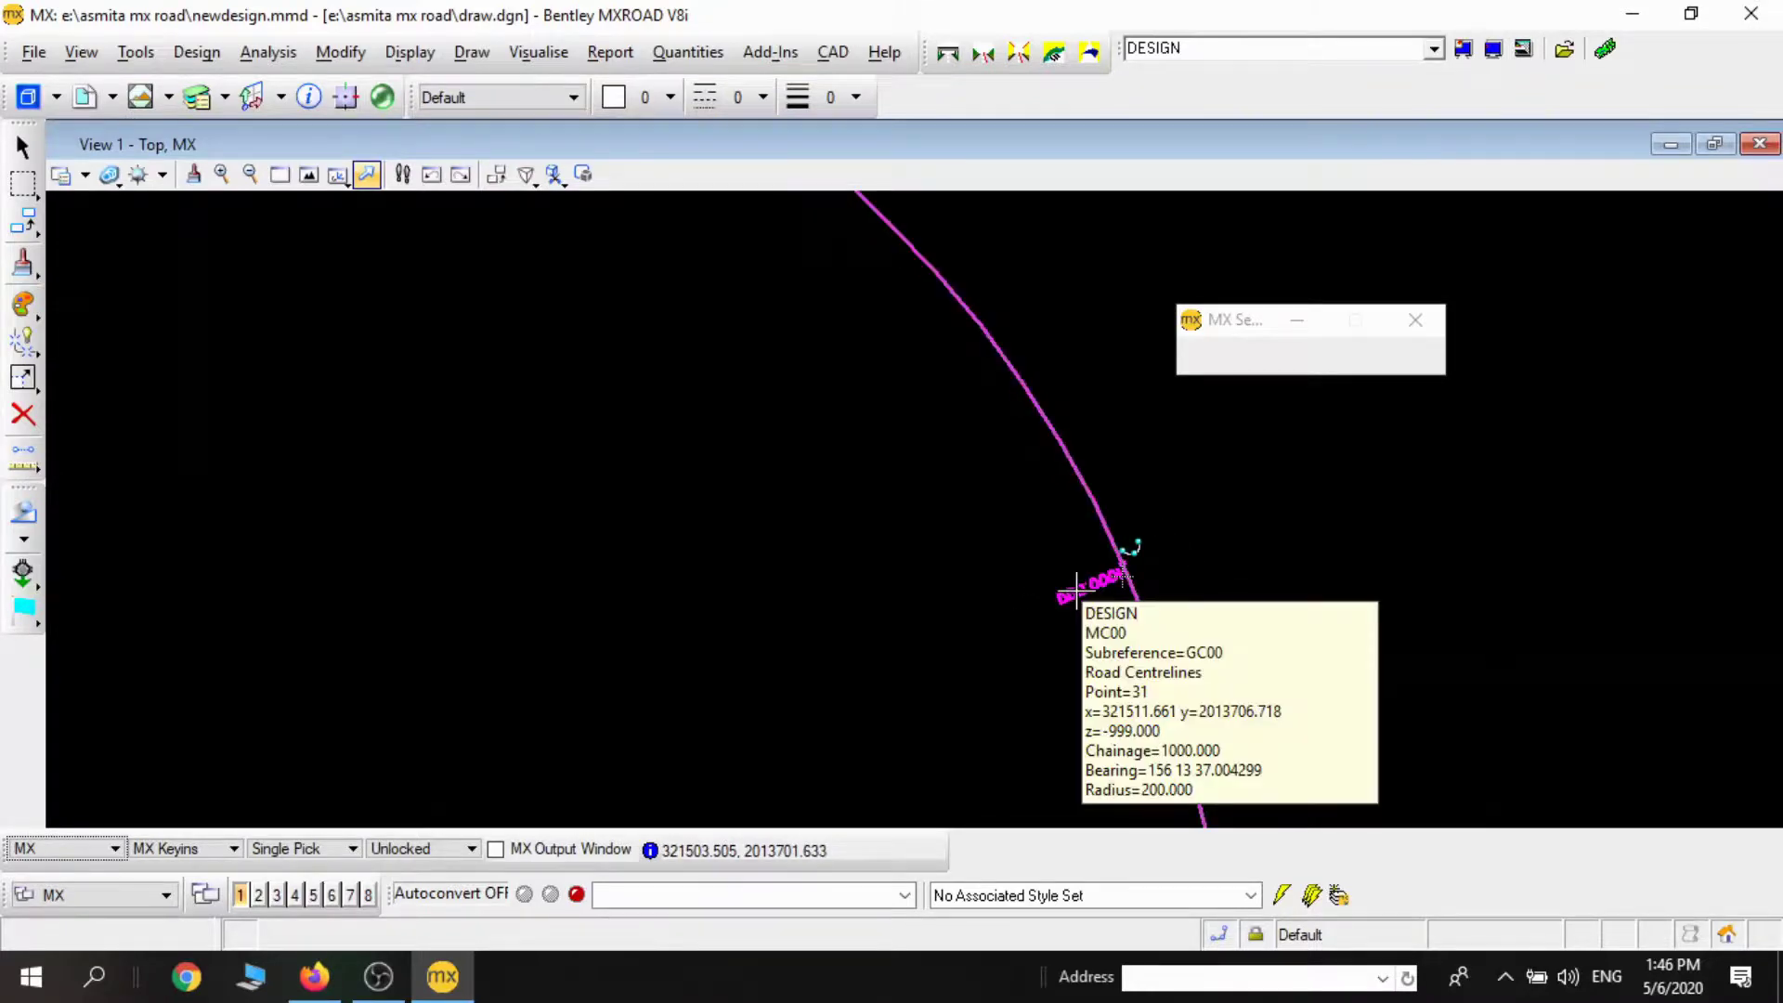
{"action": "scroll", "coordinate": [1076, 590], "scroll_direction": "down", "scroll_amount": 5}
{"action": "middle_click_drag", "start_coordinate": [1083, 591], "coordinate": [878, 169]}
{"action": "middle_click_drag", "start_coordinate": [1054, 632], "coordinate": [1014, 455]}
{"action": "middle_click_drag", "start_coordinate": [927, 591], "coordinate": [963, 643]}
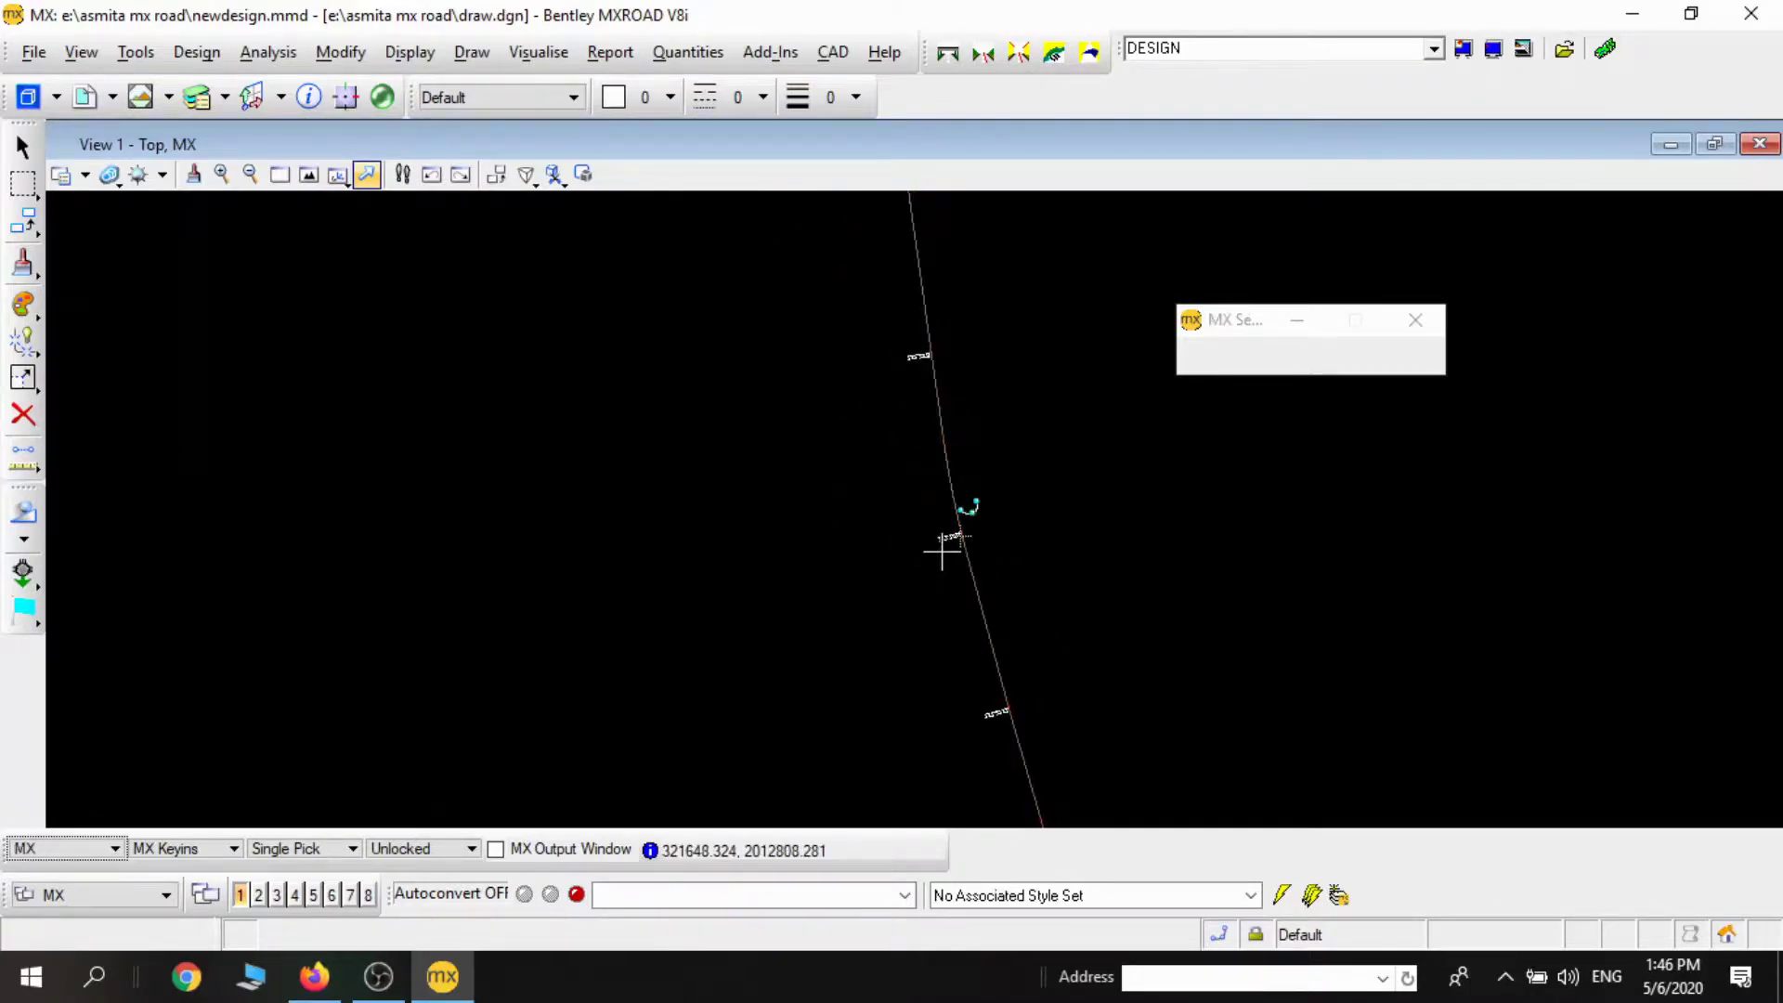
{"action": "scroll", "coordinate": [947, 547], "scroll_direction": "up", "scroll_amount": 2}
{"action": "scroll", "coordinate": [952, 535], "scroll_direction": "down", "scroll_amount": 3}
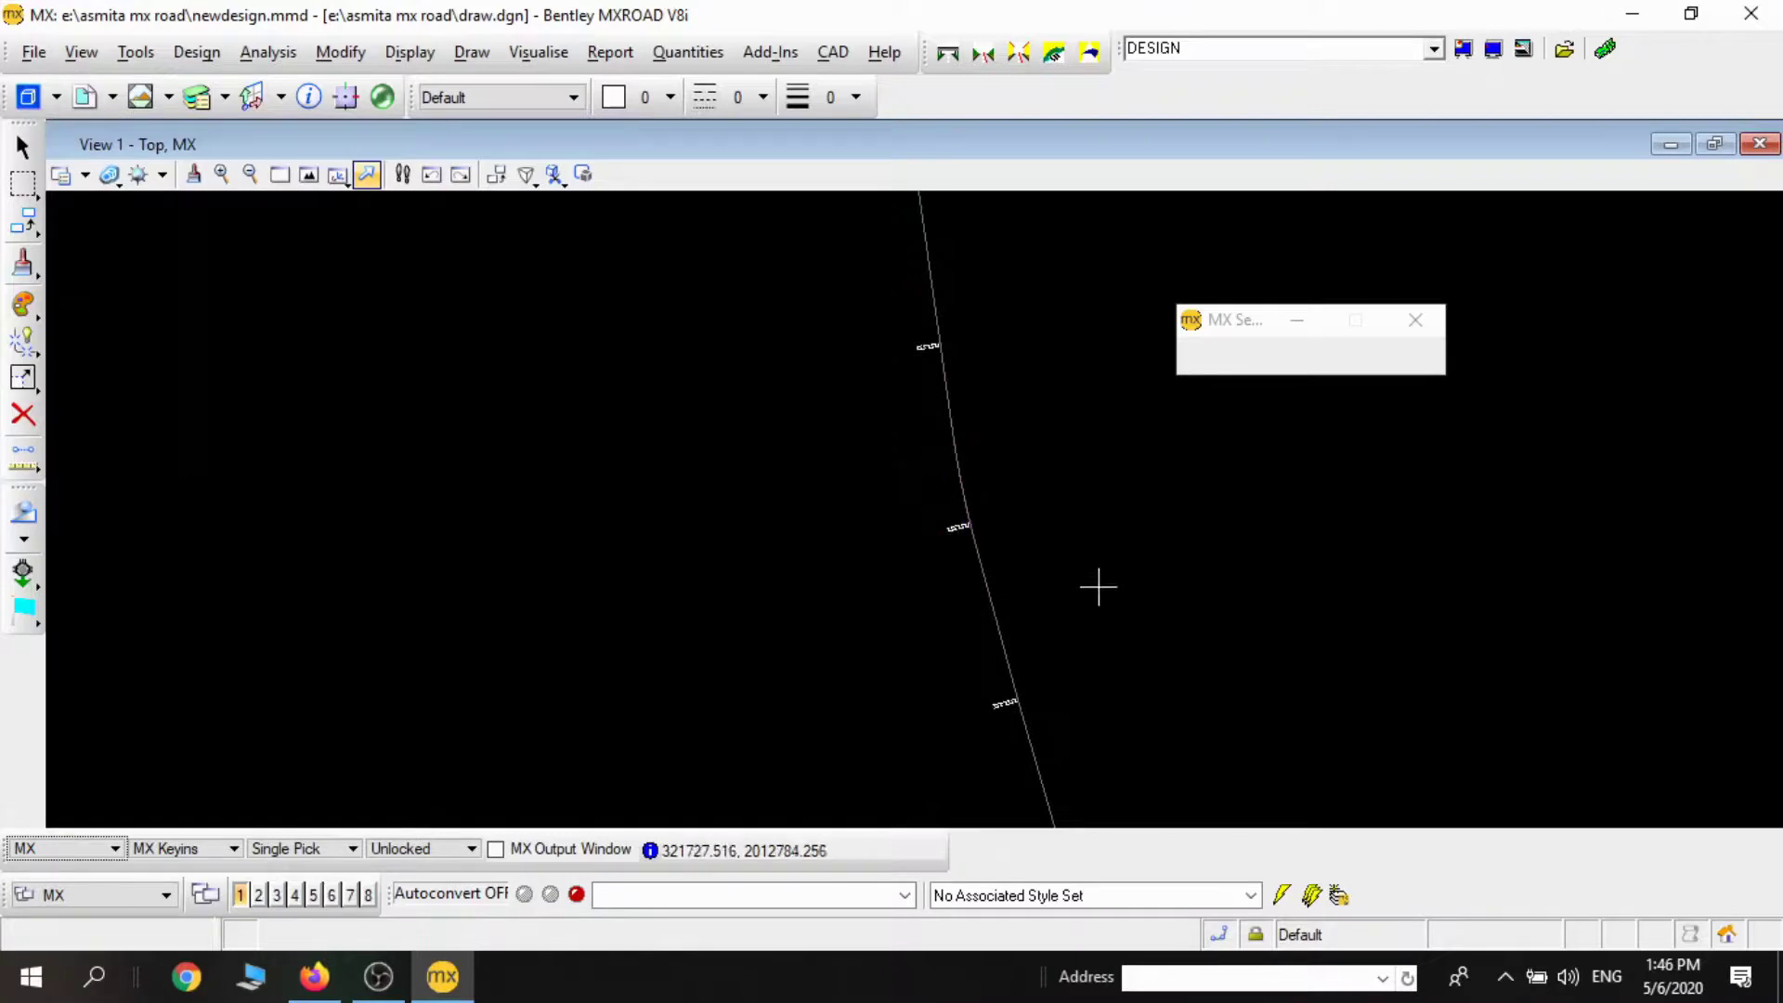
{"action": "scroll", "coordinate": [1098, 585], "scroll_direction": "up", "scroll_amount": 3}
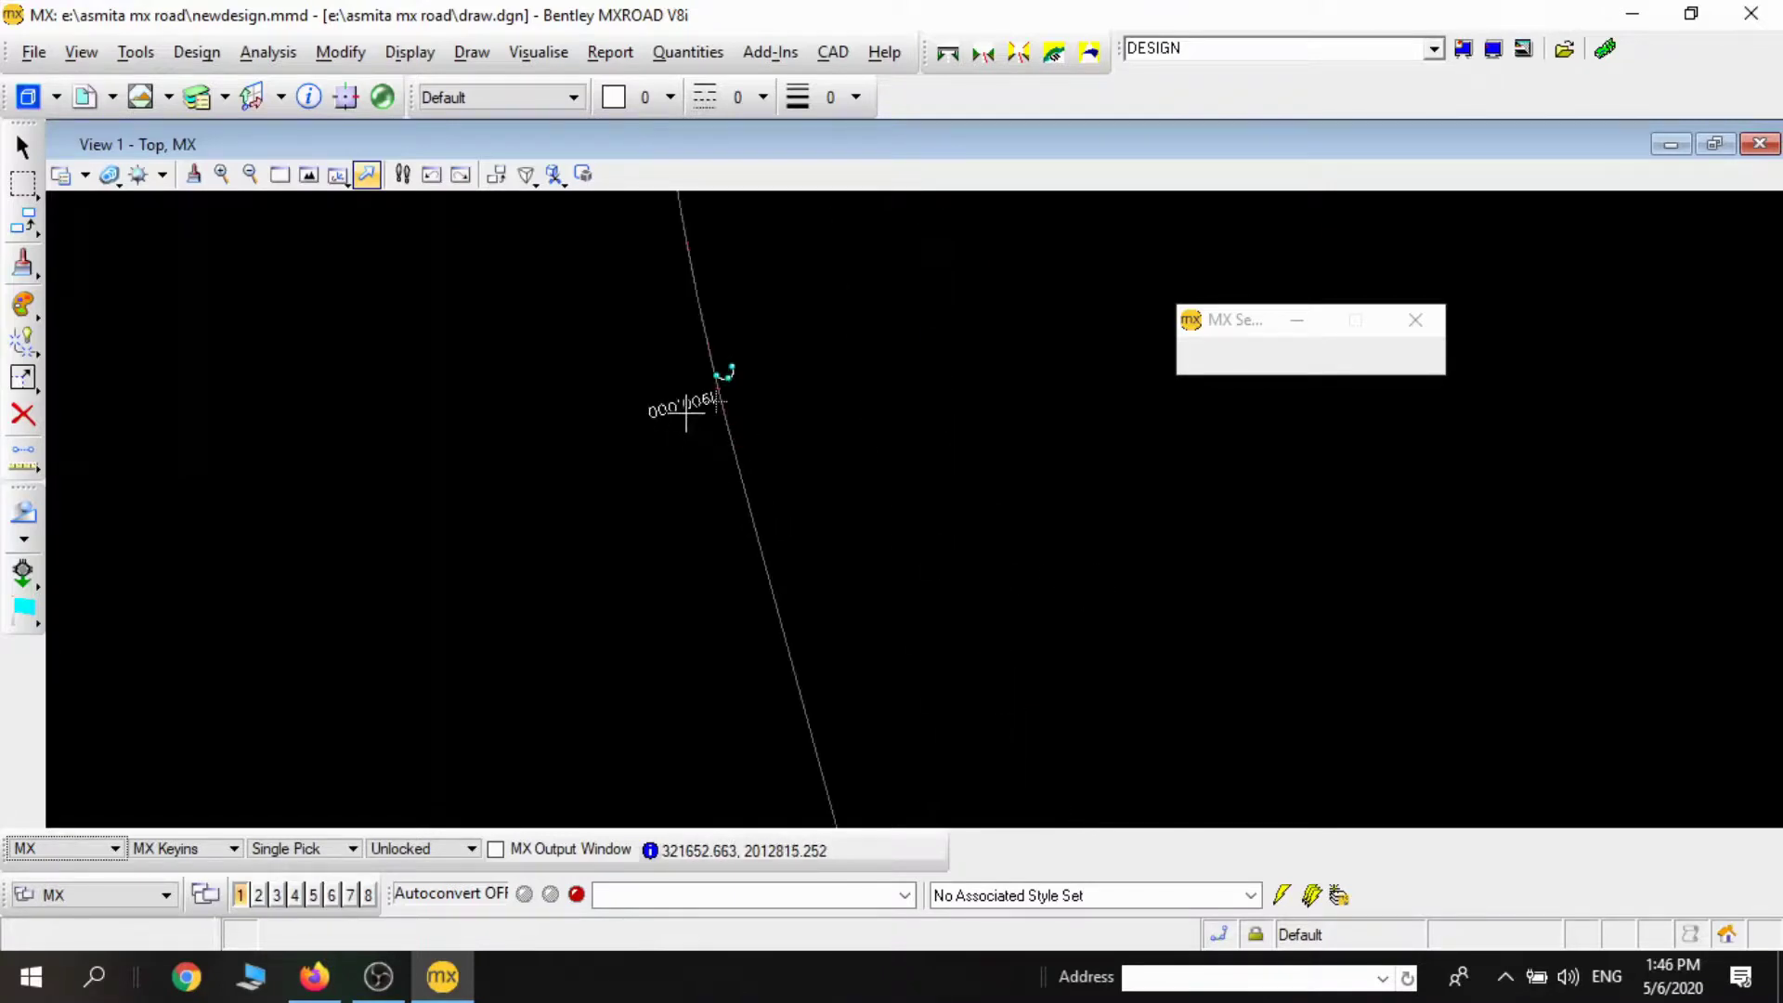
{"action": "mouse_move", "coordinate": [686, 415]}
Step: Inspect the centreline's point details at chainage 1400 on the straight between the bends
{"action": "scroll", "coordinate": [780, 474], "scroll_direction": "down", "scroll_amount": 2}
{"action": "middle_click_drag", "start_coordinate": [914, 417], "coordinate": [1005, 656]}
{"action": "middle_click_drag", "start_coordinate": [933, 312], "coordinate": [858, 579]}
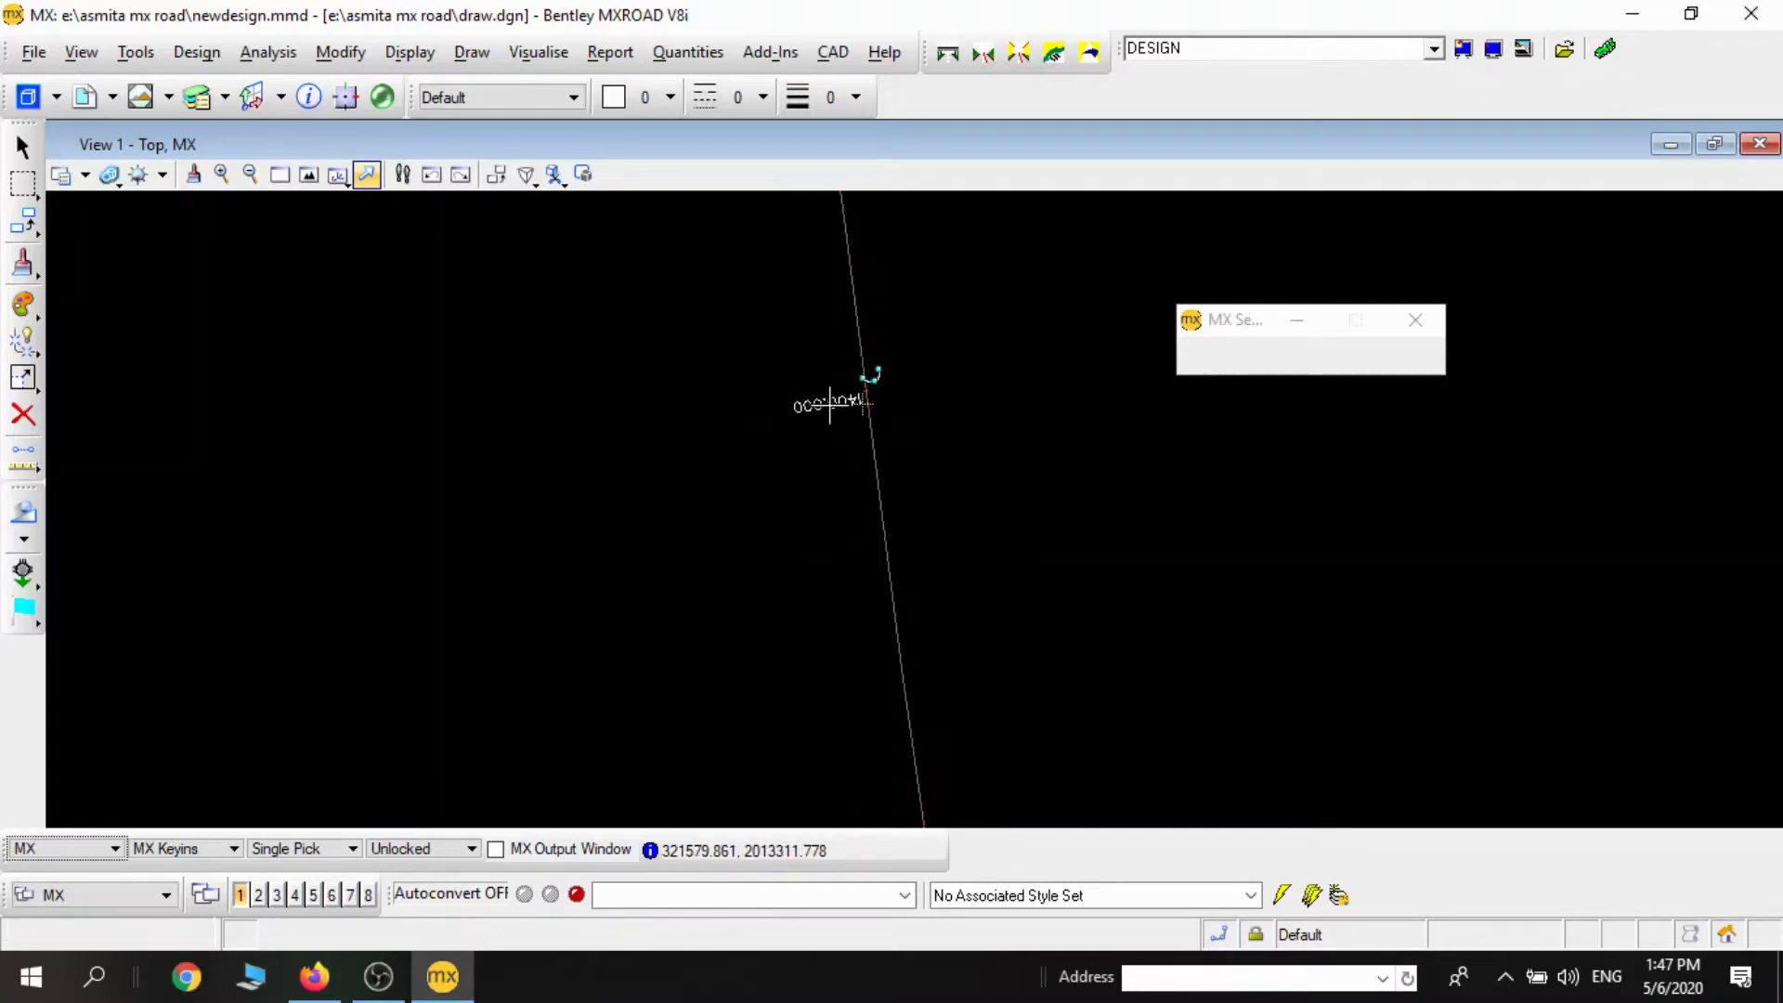
{"action": "mouse_move", "coordinate": [829, 405]}
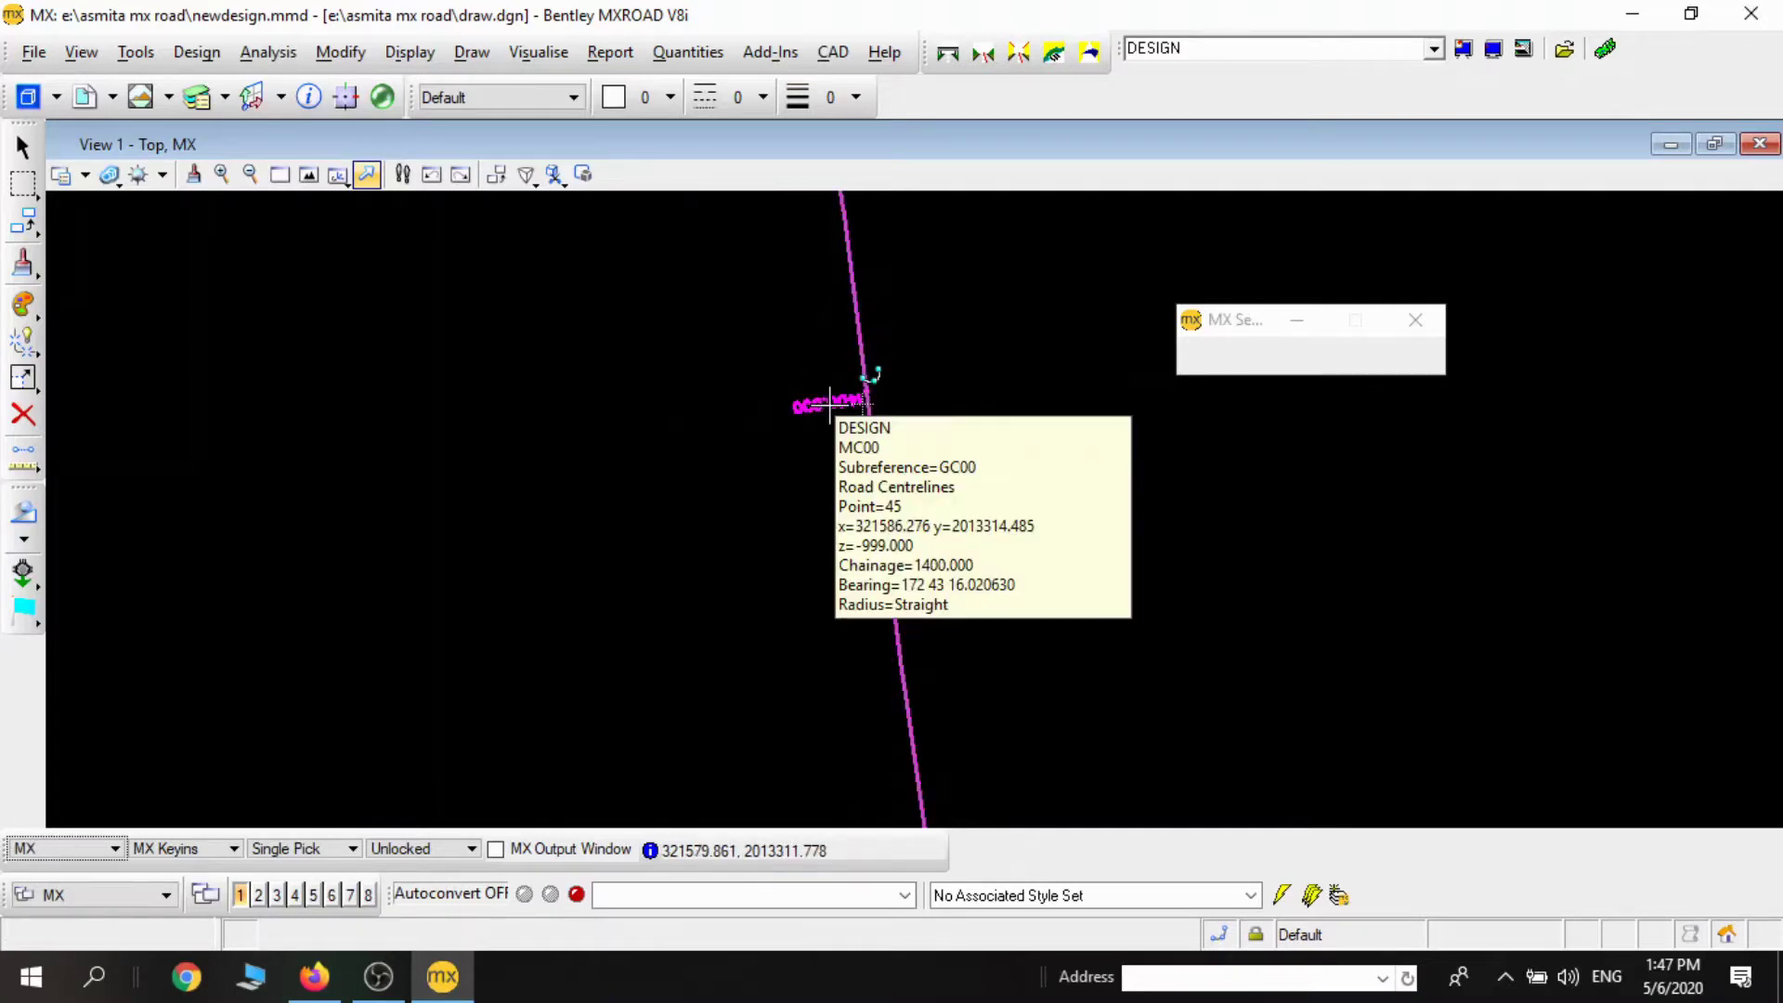